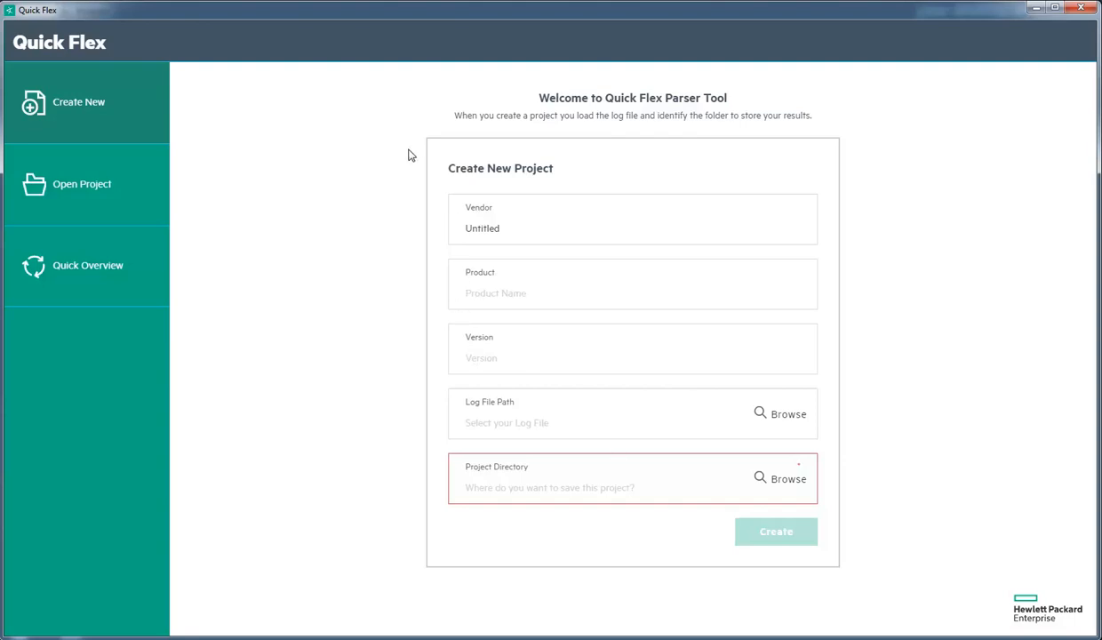
Step: Look over the open-project page and the workflow overview, and return to the new project form
{"action": "left_click", "coordinate": [102, 195]}
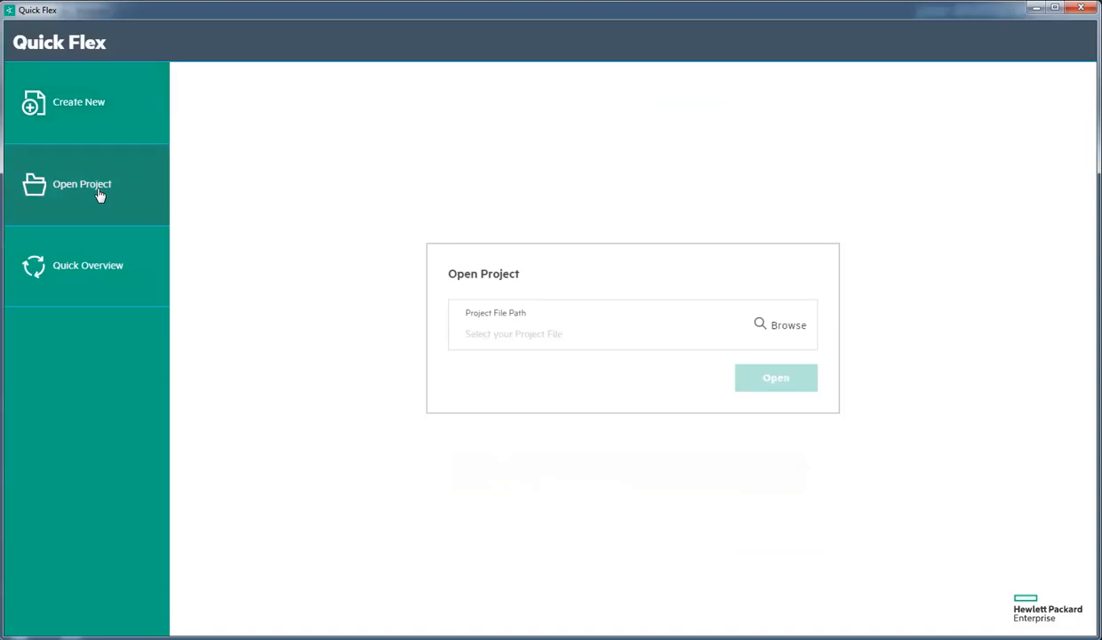
{"action": "left_click", "coordinate": [95, 277]}
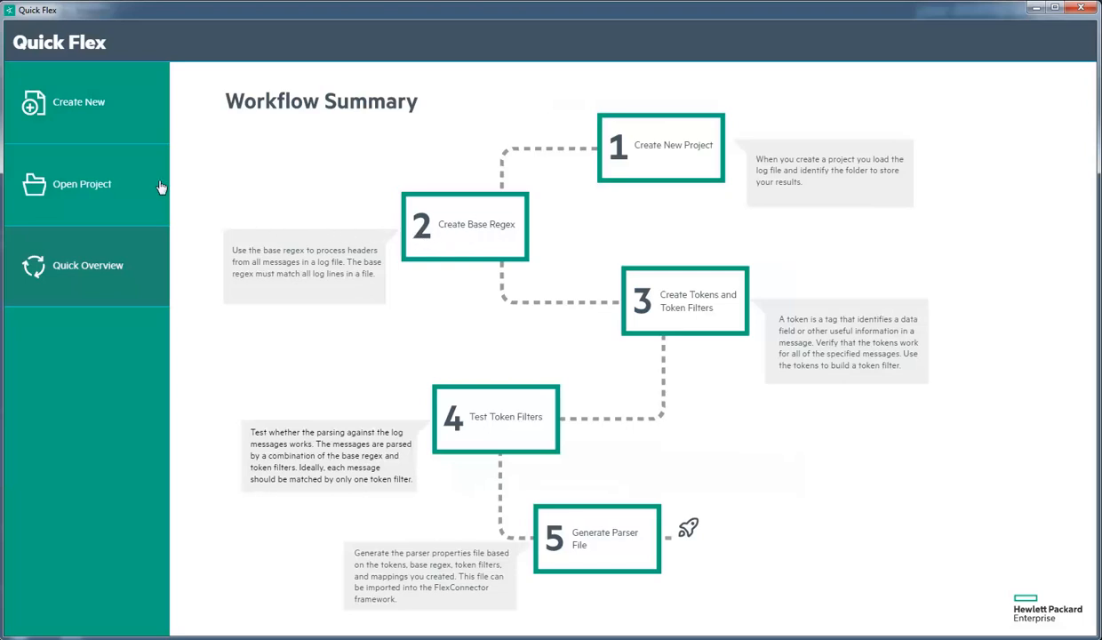
{"action": "left_click", "coordinate": [100, 105]}
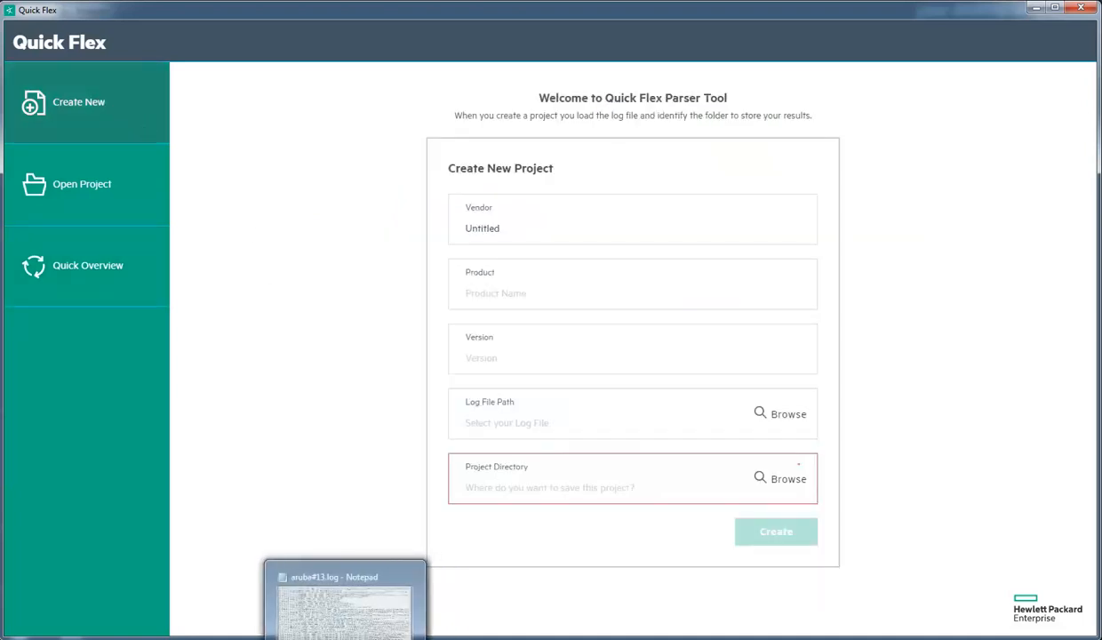
Step: Switch to Notepad and examine the raw messages in aruba#13.log
{"action": "left_click", "coordinate": [354, 636]}
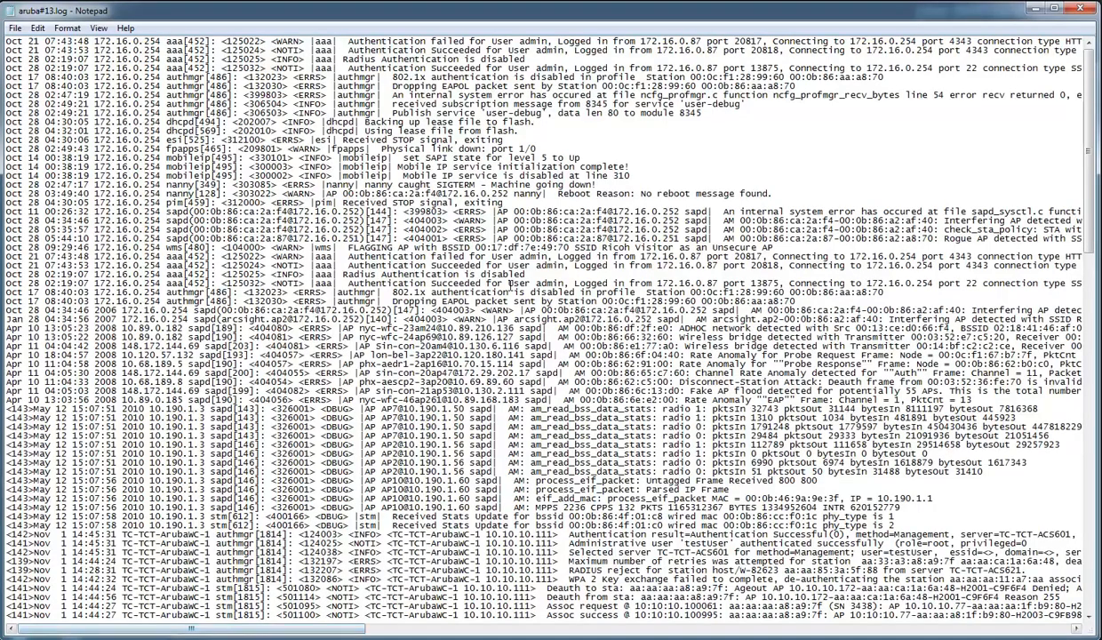
{"action": "scroll", "coordinate": [495, 276], "scroll_direction": "down", "scroll_amount": 20}
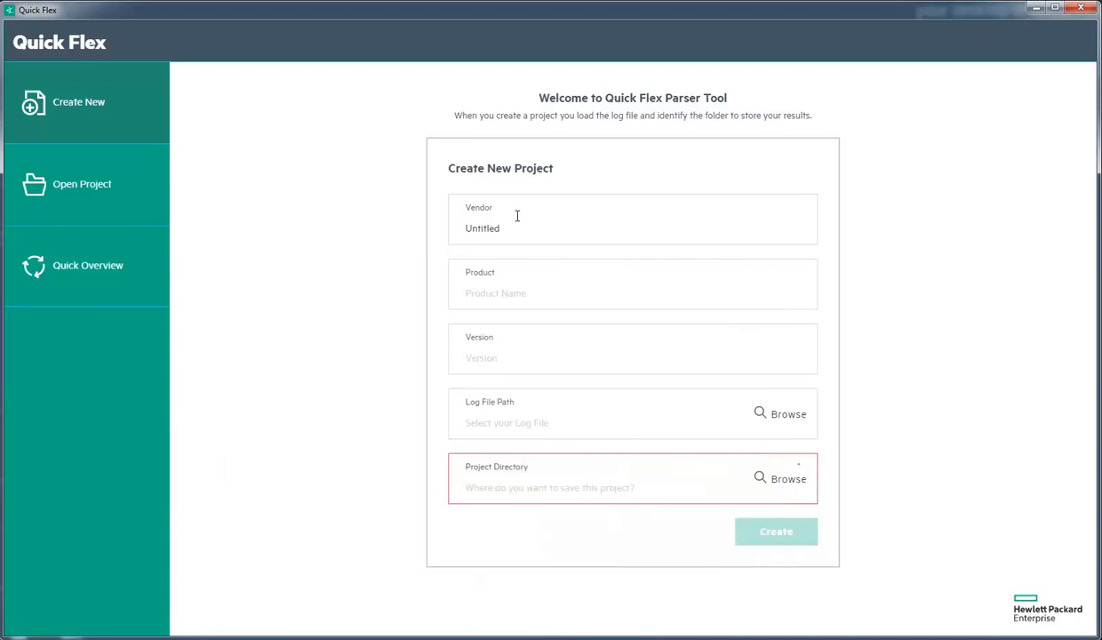
Step: In Quick Flex, fill in the new project's vendor as Aruba, product as Mobility Controller and version as 1
{"action": "left_click", "coordinate": [447, 214]}
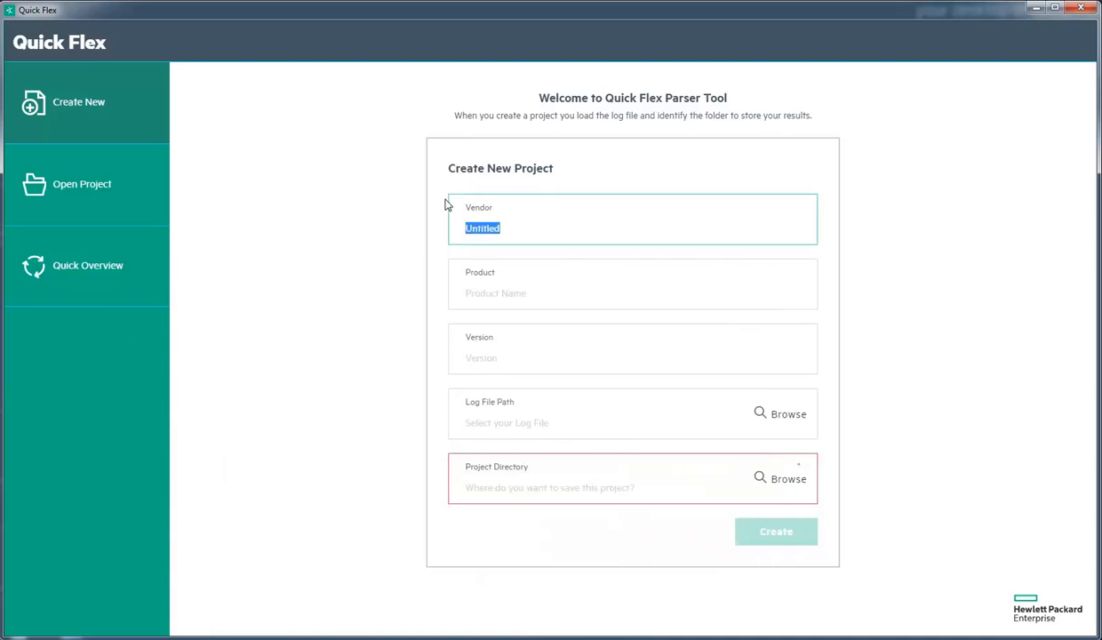
{"action": "type", "text": "Aruba"}
{"action": "key", "text": "Tab"}
{"action": "type", "text": "Mobility Controller"}
{"action": "key", "text": "Tab"}
{"action": "type", "text": "1"}
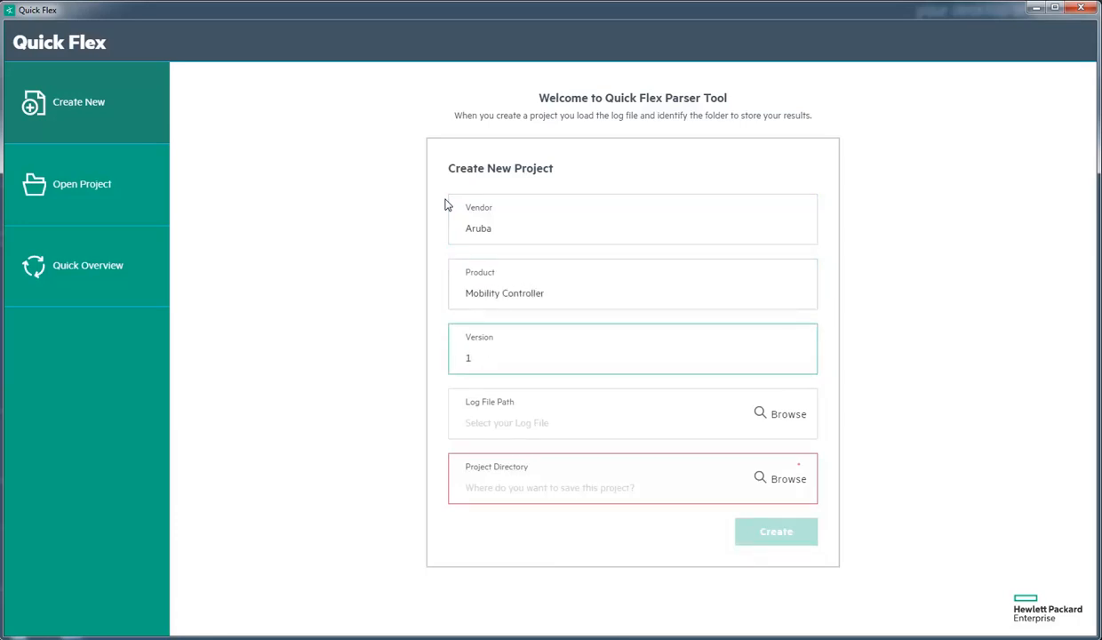
Step: Load aruba#13.log as the log file, store the project in the Quick Flex Projects folder and create it
{"action": "left_click", "coordinate": [774, 422]}
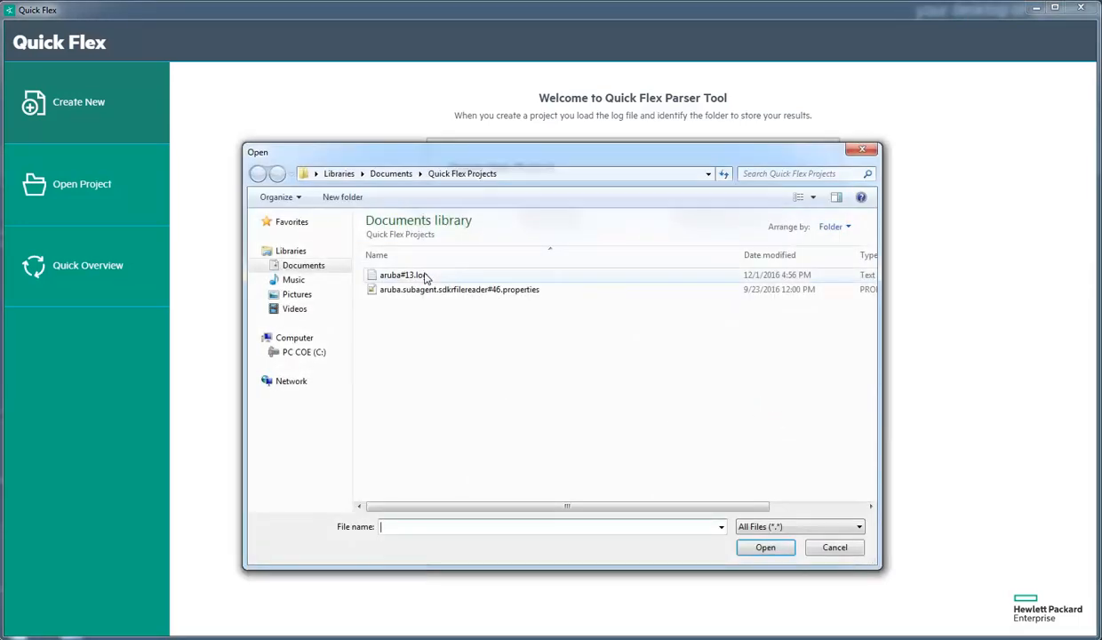
{"action": "double_click", "coordinate": [426, 276]}
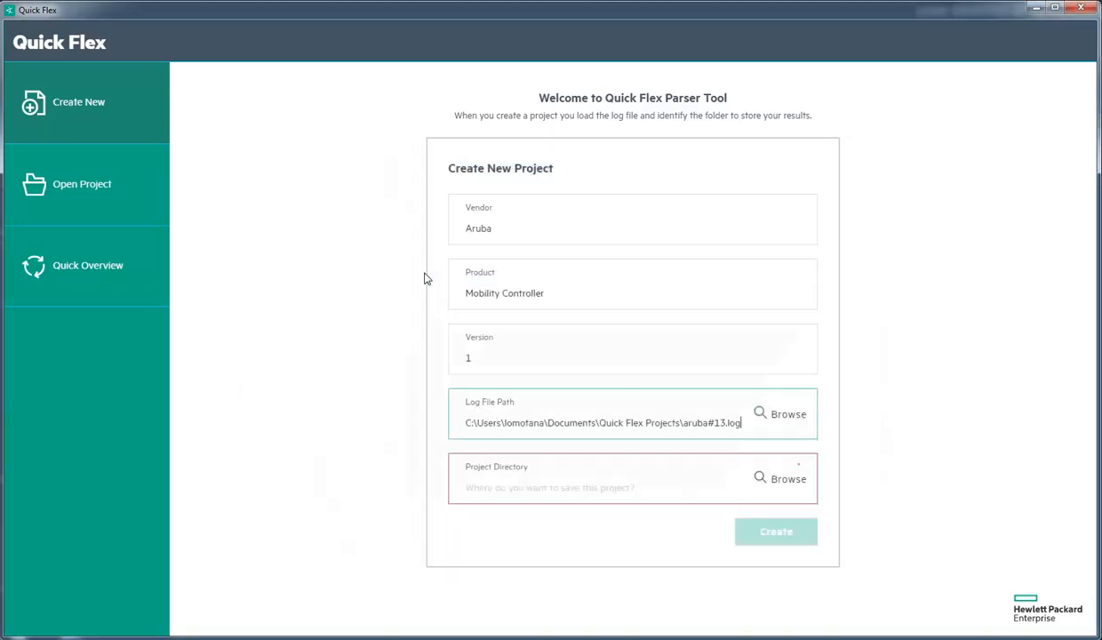
{"action": "left_click", "coordinate": [773, 482]}
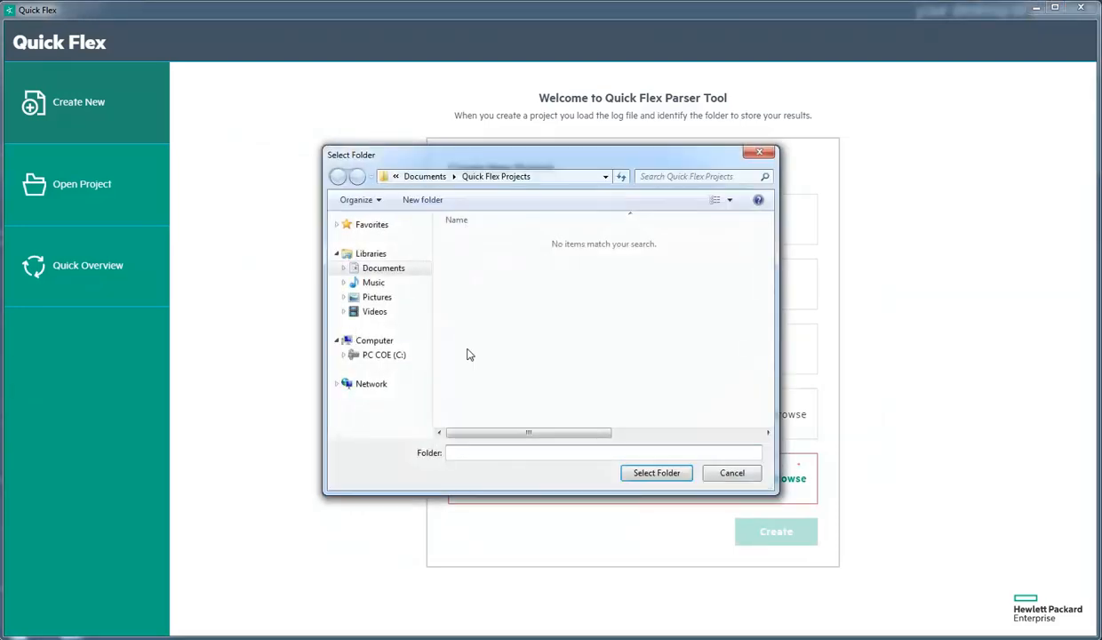
{"action": "left_click", "coordinate": [658, 473]}
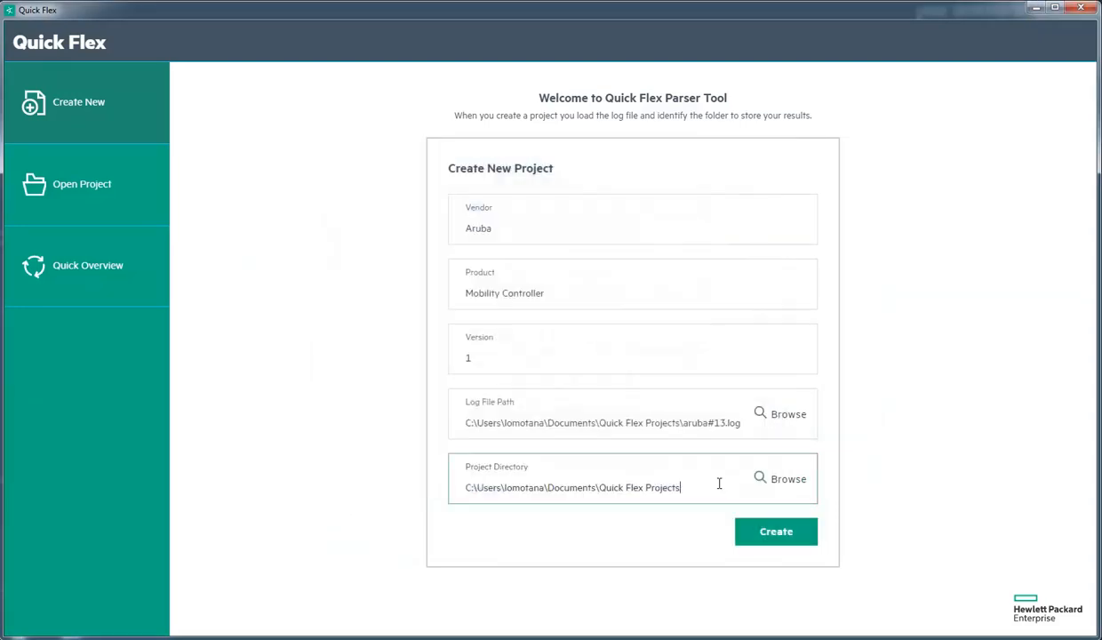
{"action": "left_click", "coordinate": [799, 533]}
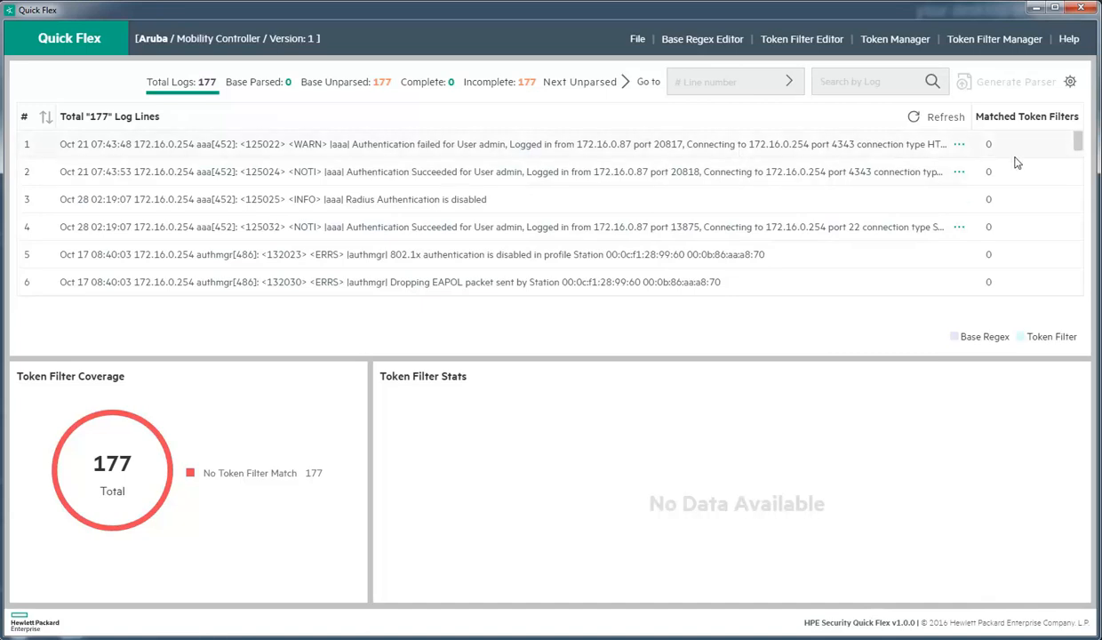
Step: Browse the loaded log lines and expand the truncated message on line 46 to read it in full
{"action": "left_click_drag", "start_coordinate": [1079, 149], "coordinate": [1051, 179]}
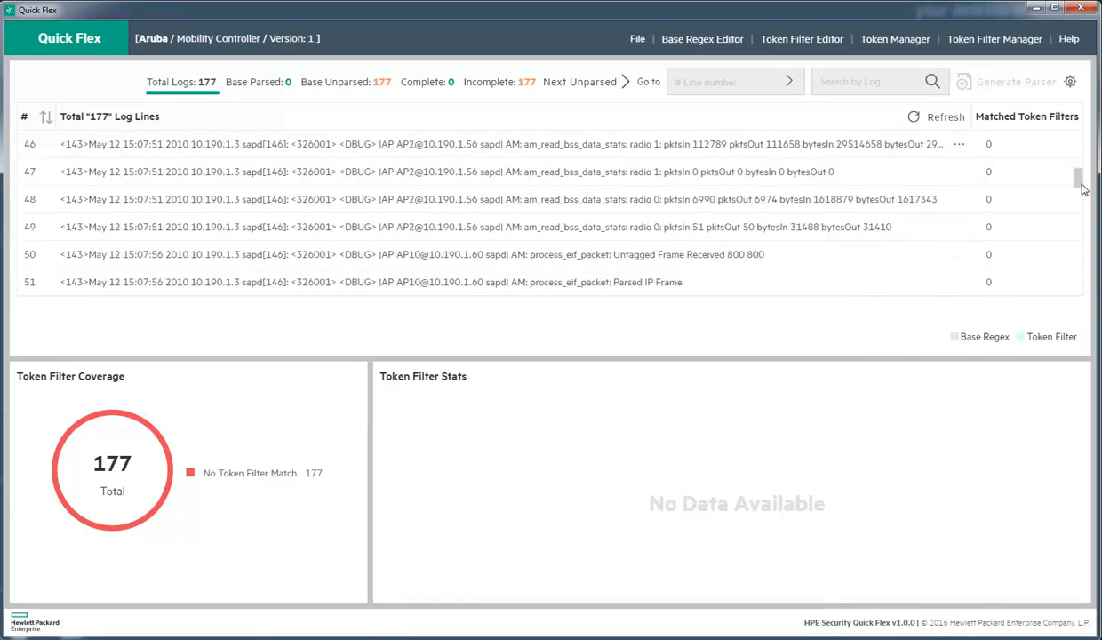
{"action": "left_click", "coordinate": [961, 147]}
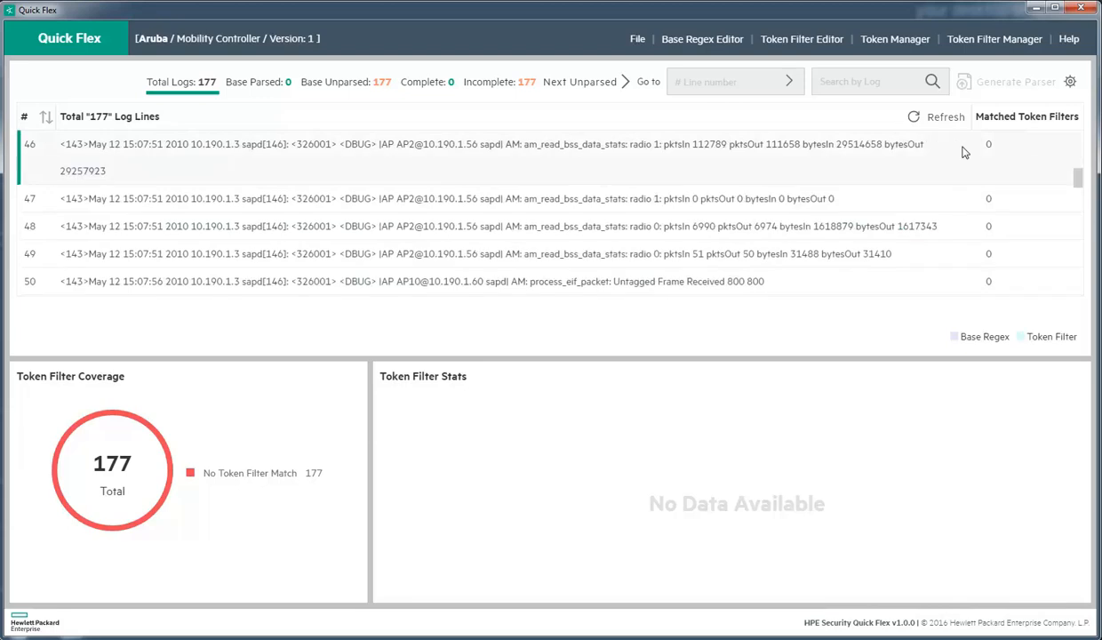
{"action": "scroll", "coordinate": [922, 213], "scroll_direction": "down", "scroll_amount": 3}
{"action": "scroll", "coordinate": [922, 214], "scroll_direction": "down", "scroll_amount": 1}
Step: View the log lines by base parsed, base unparsed and complete status, and return to the total logs
{"action": "left_click", "coordinate": [283, 82]}
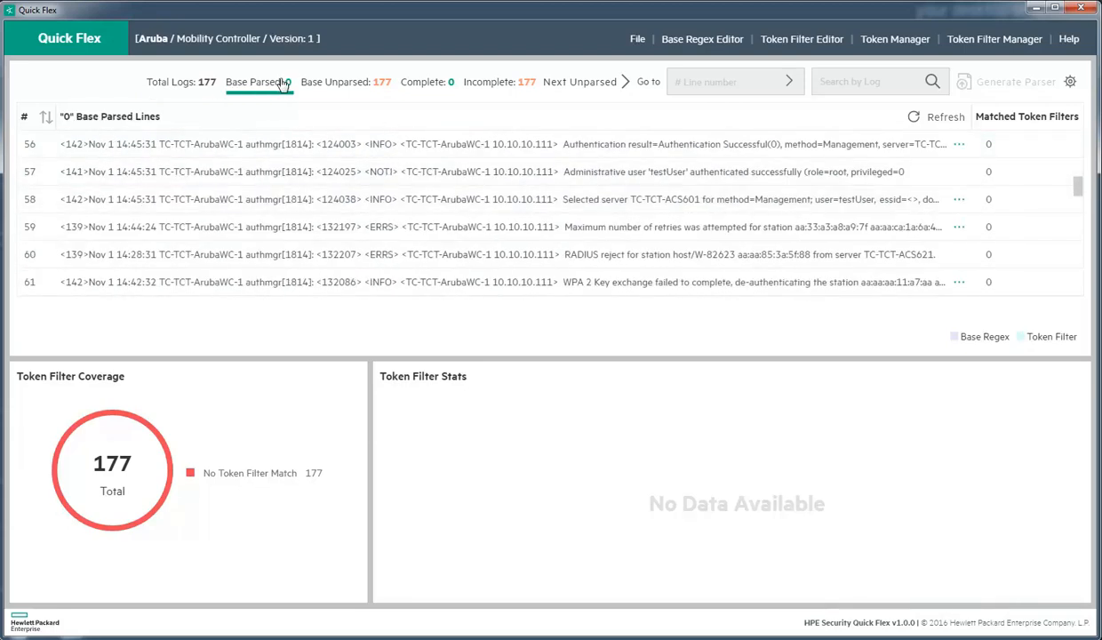
{"action": "left_click", "coordinate": [379, 87]}
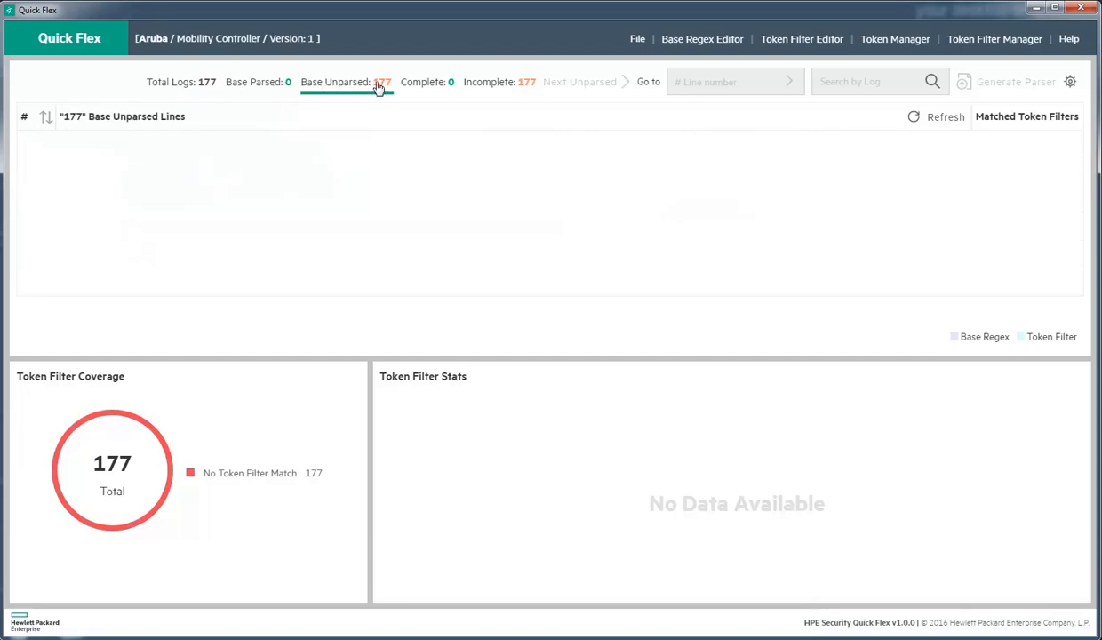
{"action": "left_click", "coordinate": [433, 84]}
{"action": "left_click", "coordinate": [272, 86]}
{"action": "left_click", "coordinate": [201, 85]}
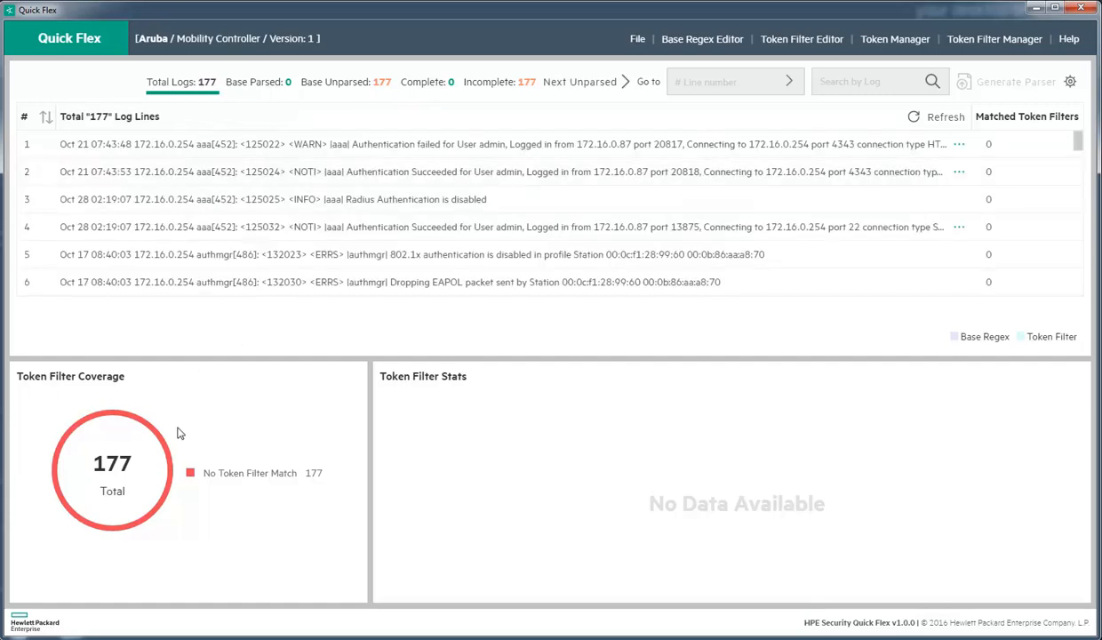
Step: Turn the Visualize Stats setting off and back on
{"action": "mouse_move", "coordinate": [169, 444]}
{"action": "left_click", "coordinate": [1071, 82]}
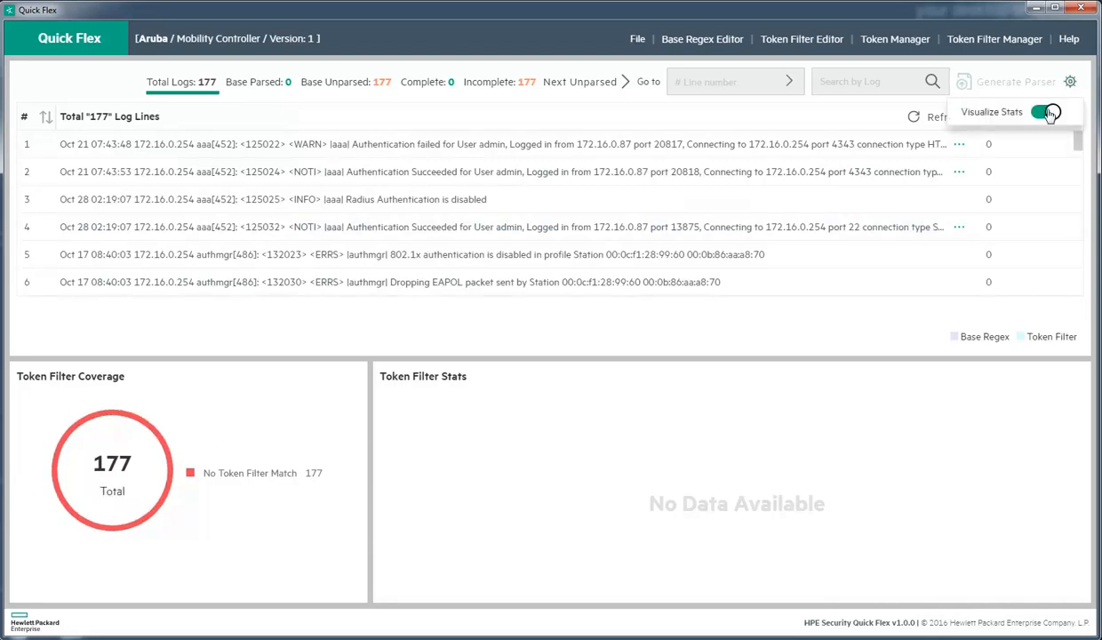
{"action": "left_click", "coordinate": [1049, 113]}
{"action": "left_click", "coordinate": [1049, 113]}
Step: Search the log lines for "authenticate" and clear the search to list all lines again
{"action": "left_click", "coordinate": [851, 82]}
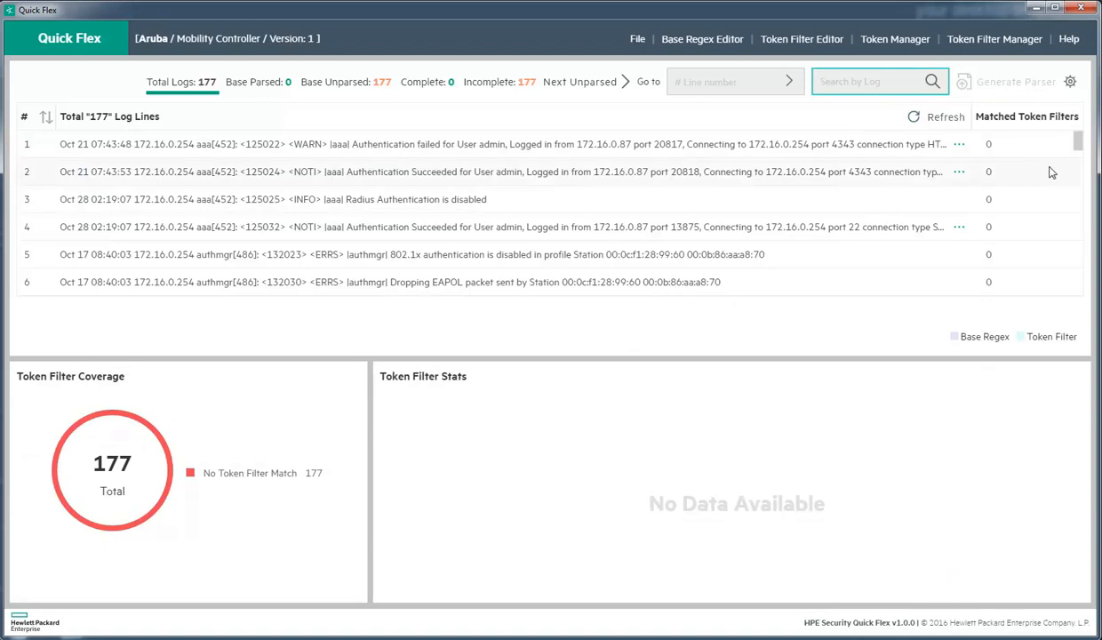
{"action": "type", "text": "auth"}
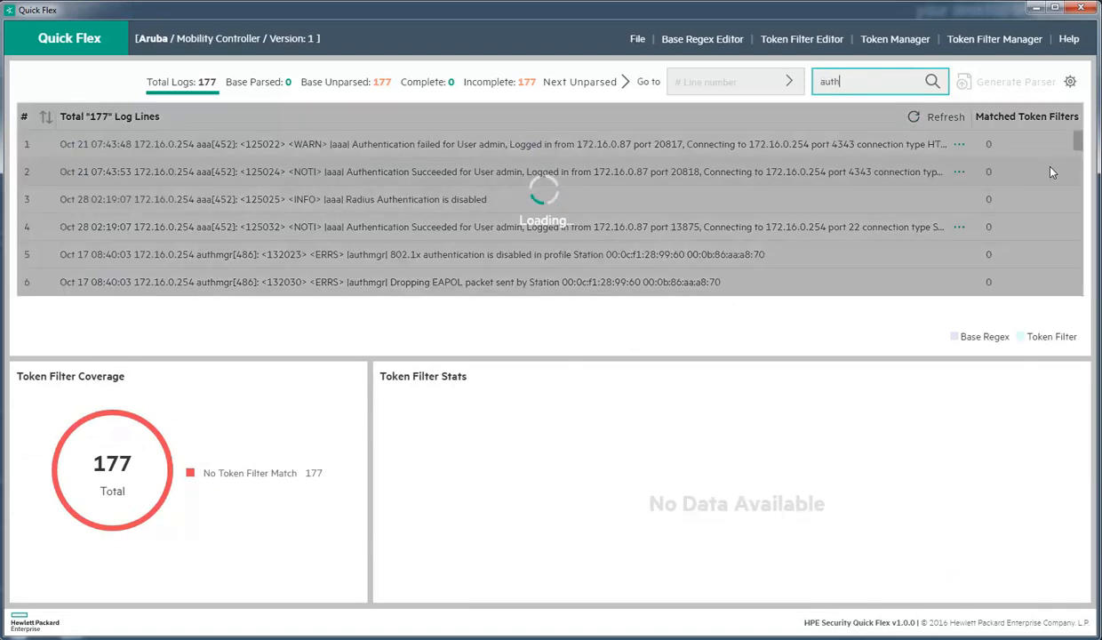
{"action": "type", "text": "enticate"}
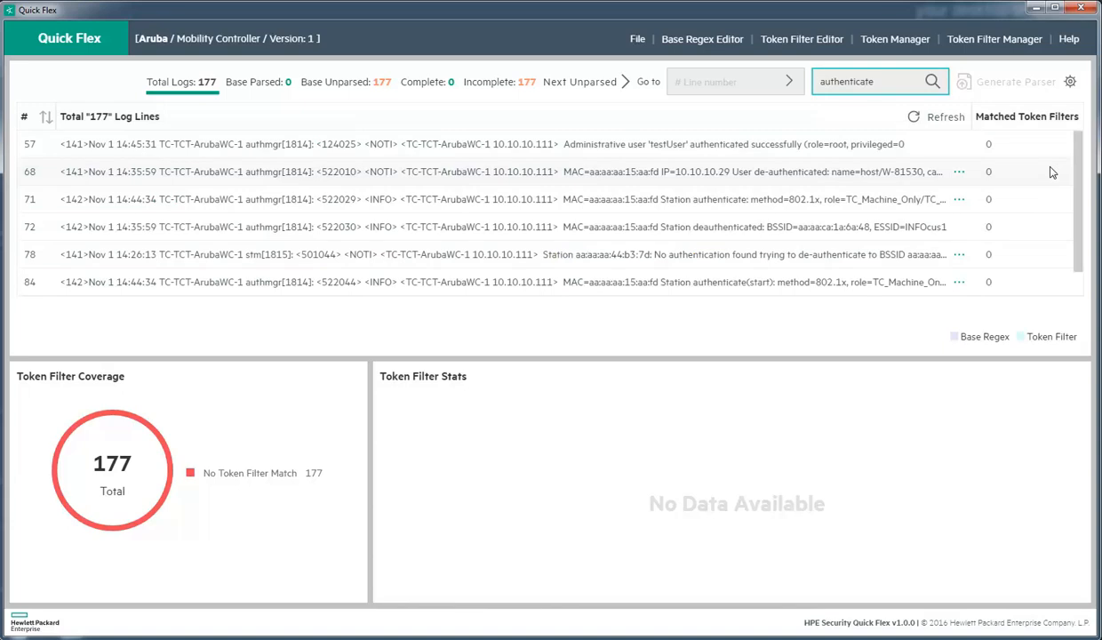
{"action": "key", "text": "BackSpace"}
{"action": "key", "text": "BackSpace"}
{"action": "key", "text": "BackSpace"}
{"action": "key", "text": "BackSpace"}
{"action": "key", "text": "BackSpace"}
{"action": "key", "text": "BackSpace"}
{"action": "key", "text": "BackSpace"}
{"action": "key", "text": "BackSpace"}
{"action": "key", "text": "BackSpace"}
{"action": "key", "text": "BackSpace"}
{"action": "key", "text": "BackSpace"}
{"action": "key", "text": "BackSpace"}
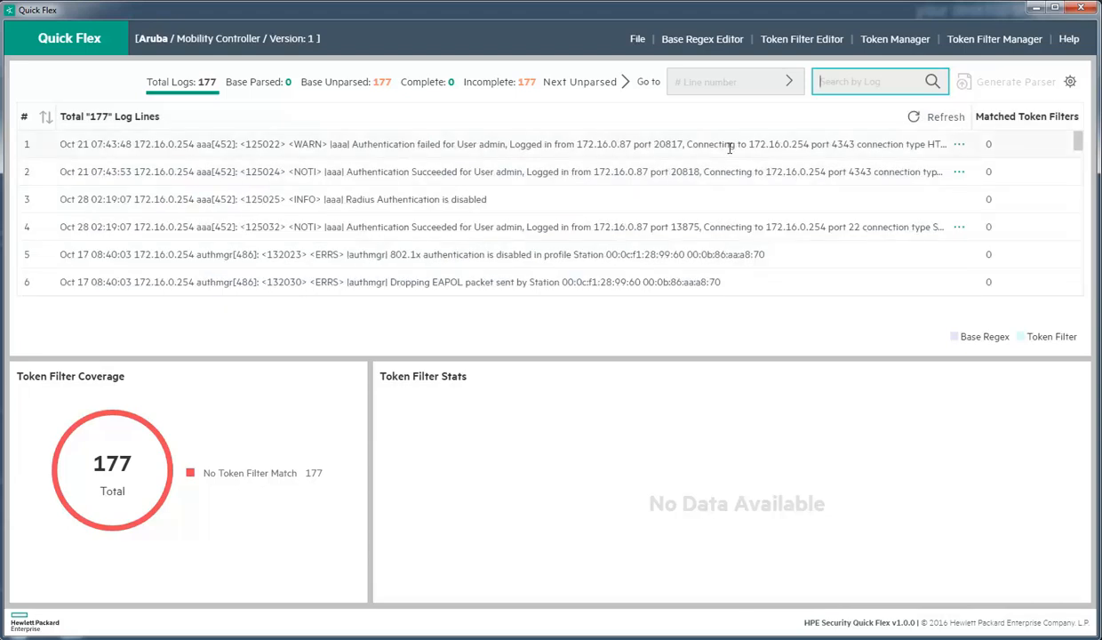
Step: View the context help for the Log View and for the Base Regex Editor, and return to the Log View
{"action": "key", "text": "F1"}
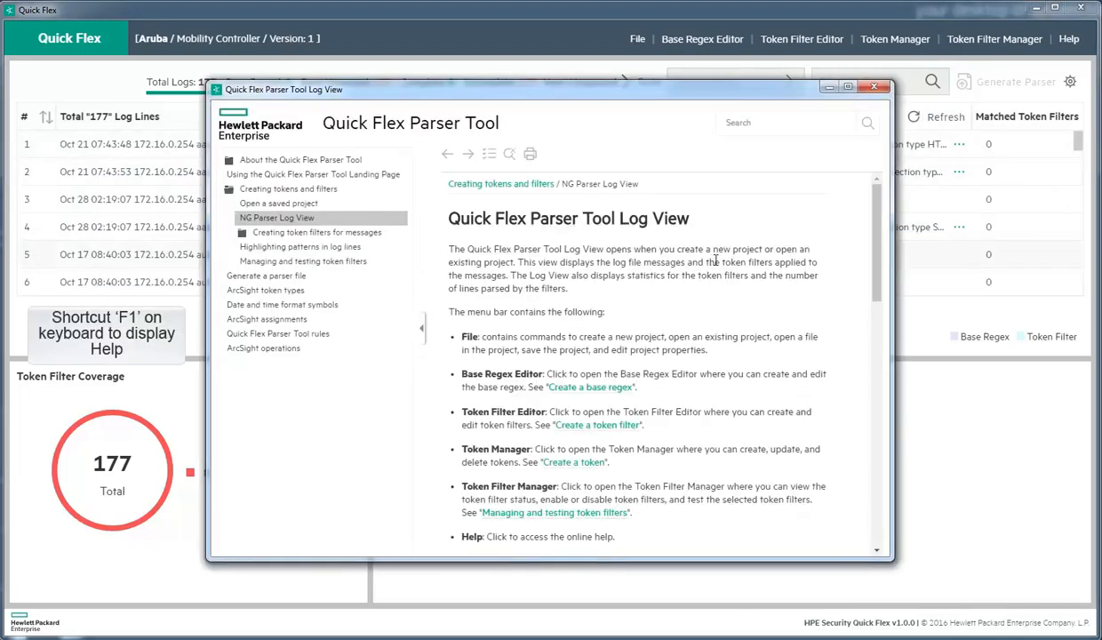
{"action": "left_click", "coordinate": [830, 86]}
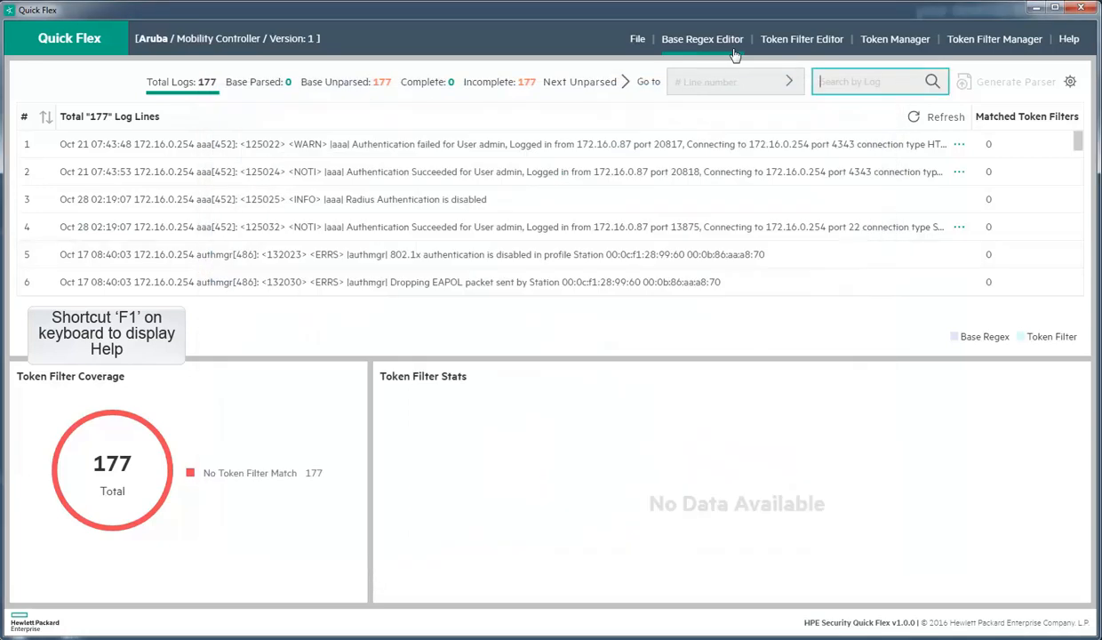
{"action": "left_click", "coordinate": [711, 44]}
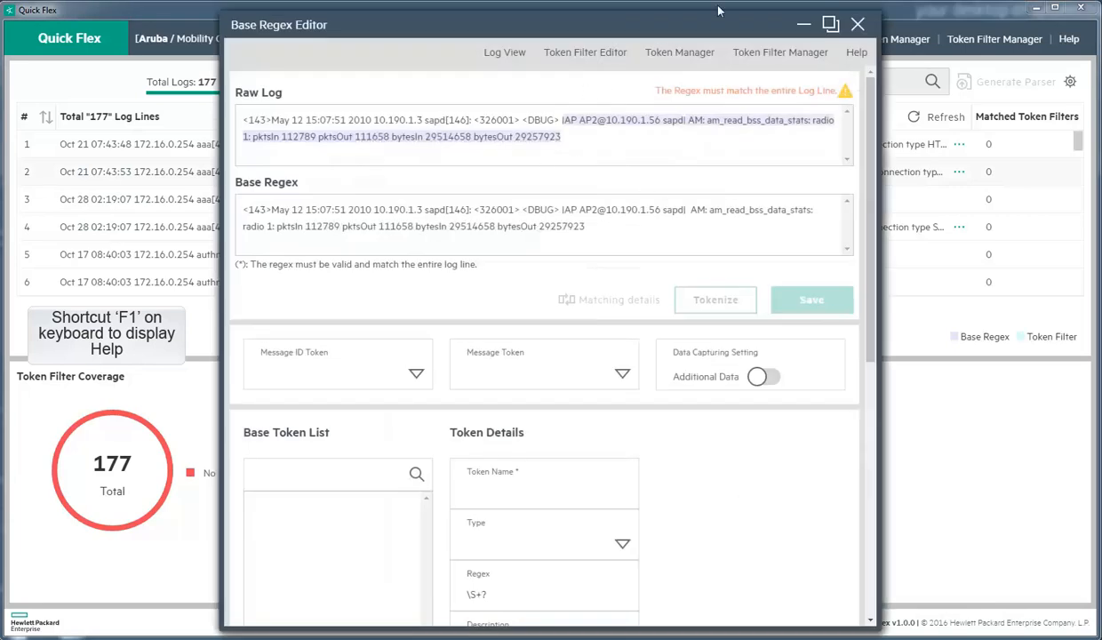
{"action": "key", "text": "F1"}
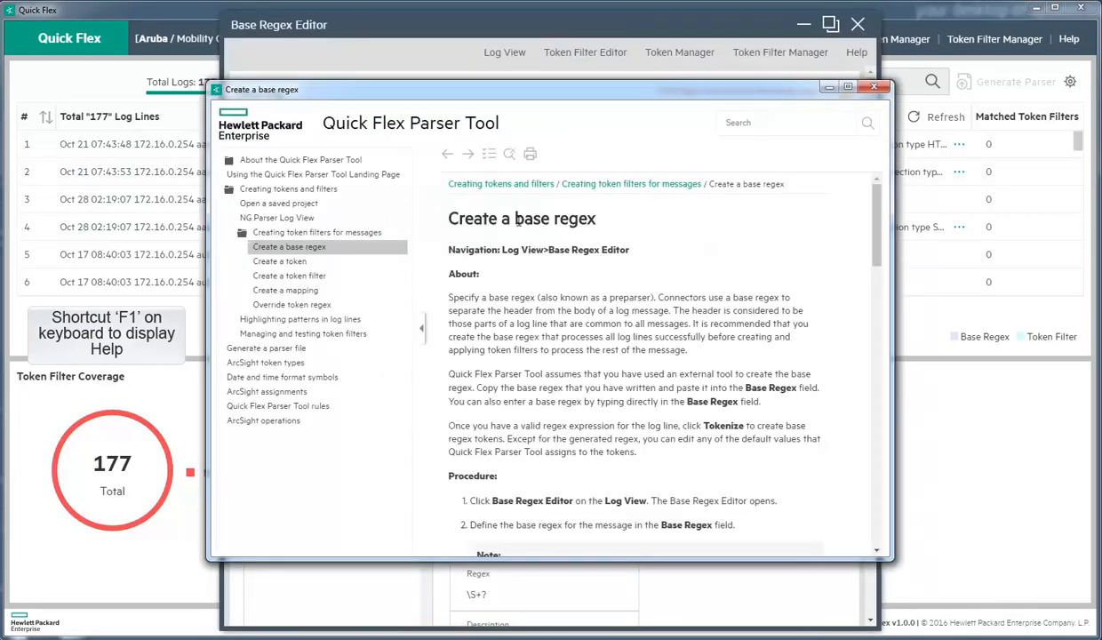
{"action": "left_click", "coordinate": [874, 87]}
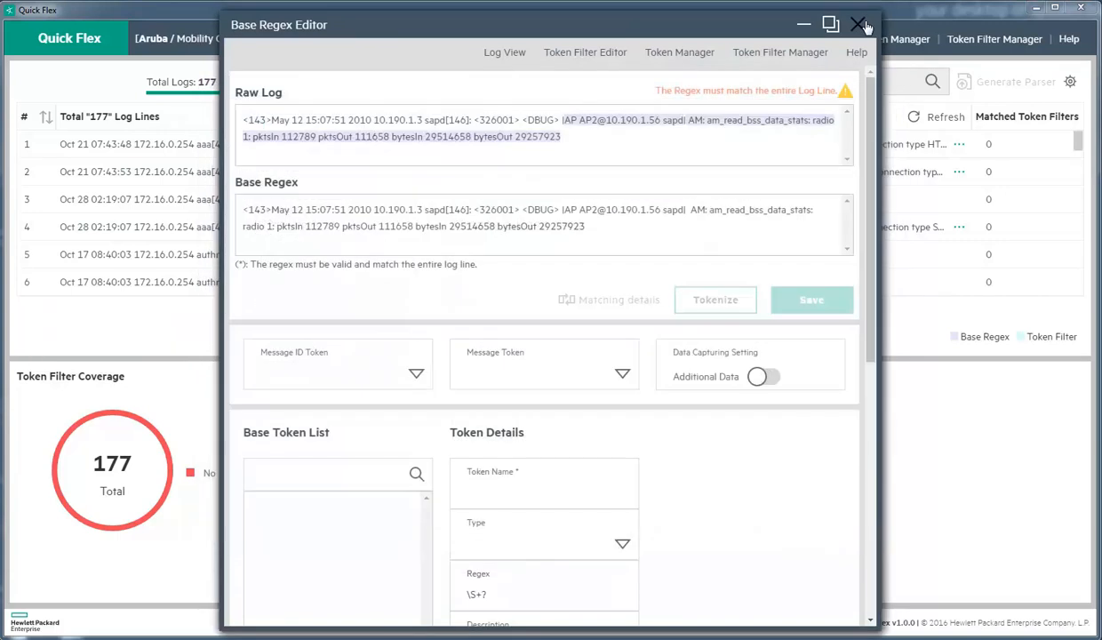
{"action": "left_click", "coordinate": [856, 25]}
{"action": "left_click", "coordinate": [639, 41]}
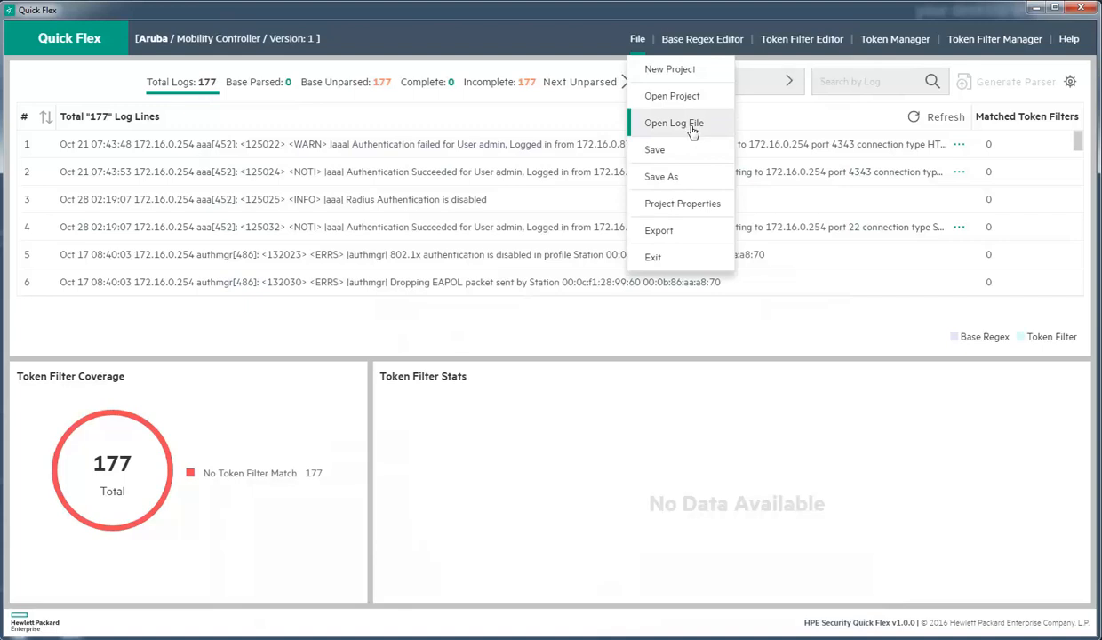
{"action": "left_click", "coordinate": [688, 210]}
{"action": "left_click", "coordinate": [738, 212]}
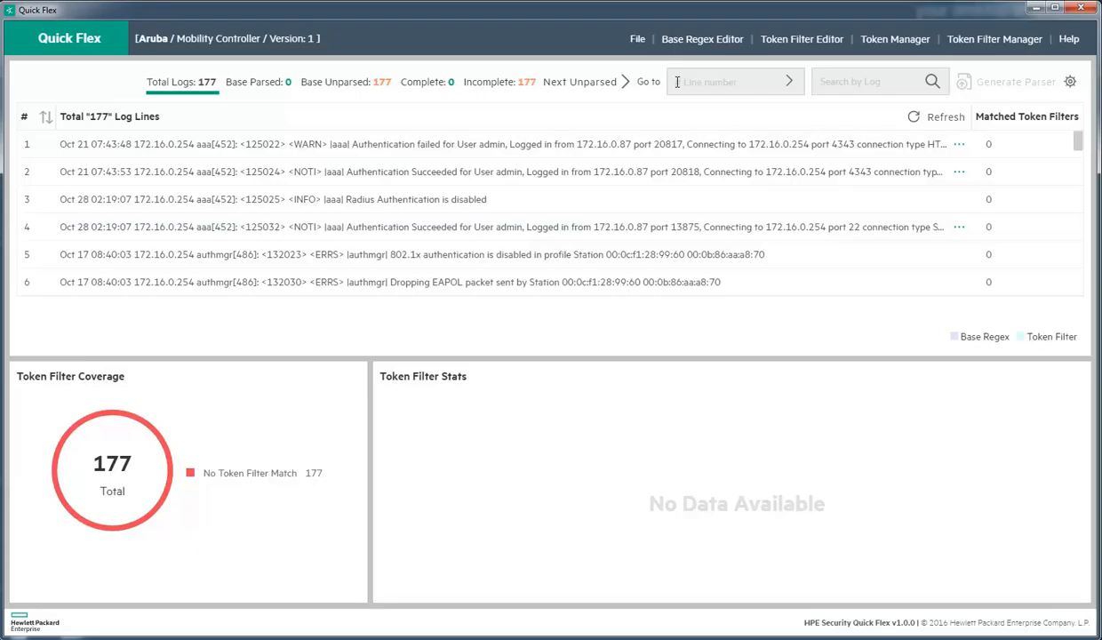
{"action": "left_click", "coordinate": [637, 40]}
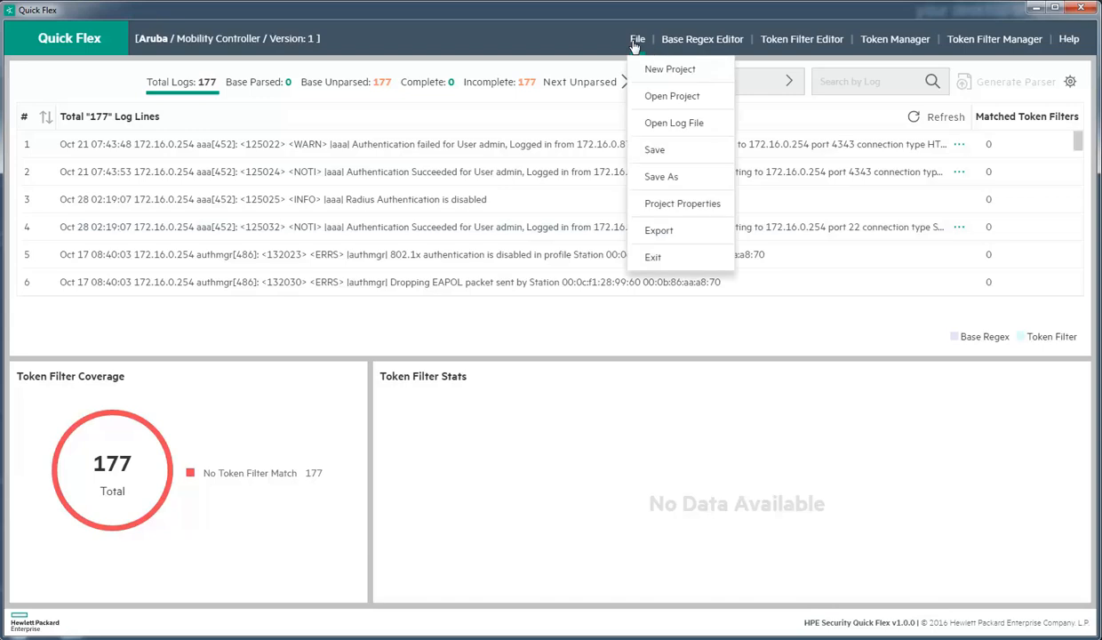
{"action": "left_click", "coordinate": [636, 44]}
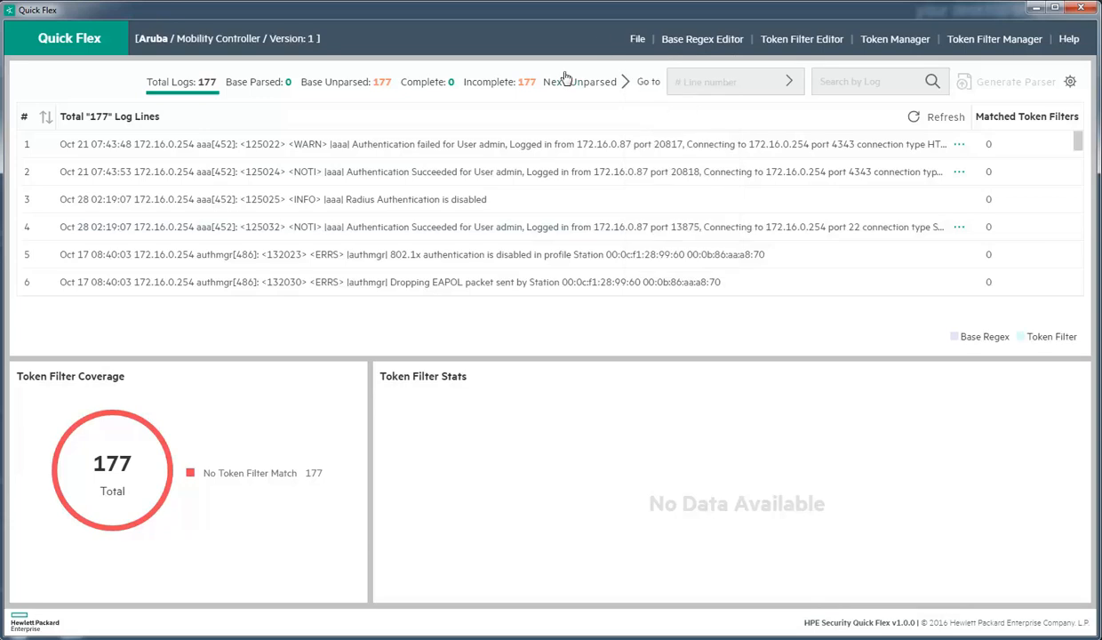
Step: Load log line 1 into the Base Regex Editor and replace the entire base regex with the copied regex
{"action": "left_click", "coordinate": [549, 148]}
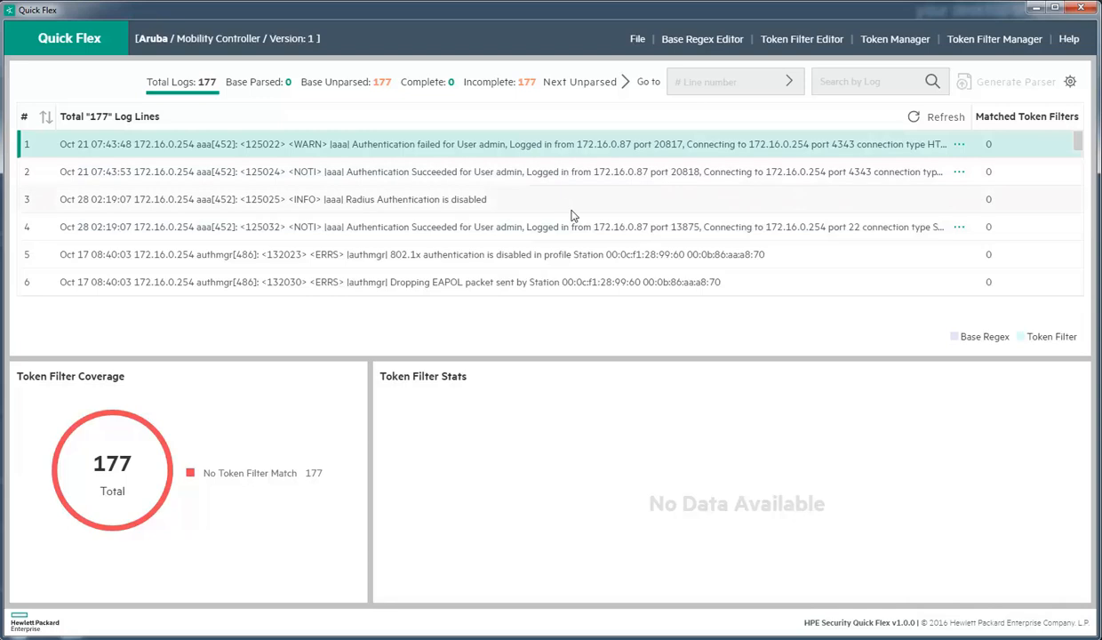
{"action": "left_click", "coordinate": [698, 41]}
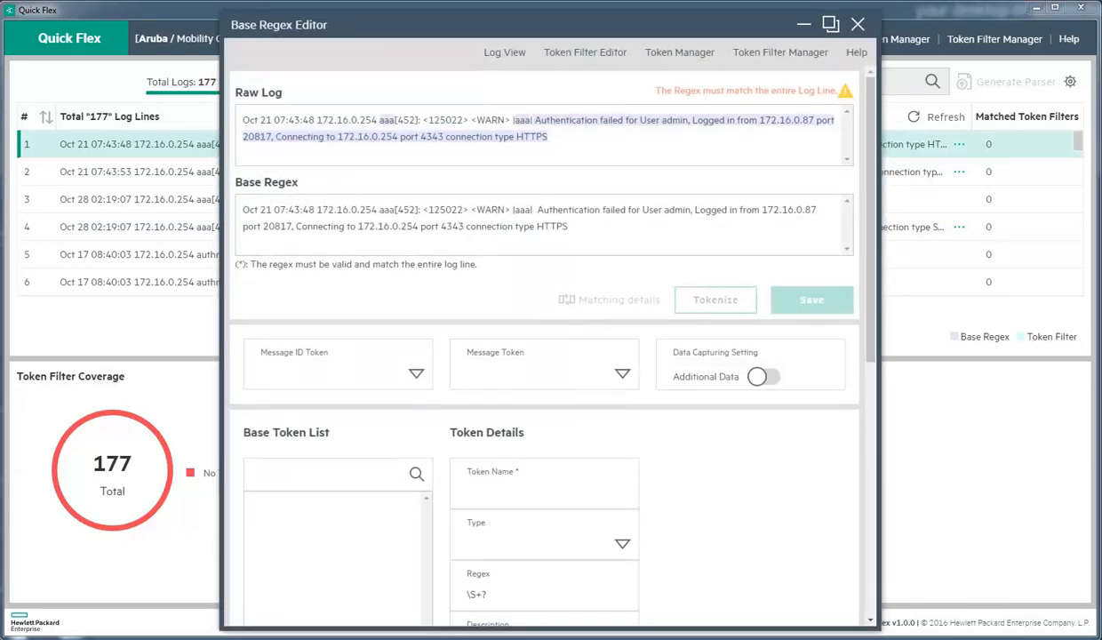
{"action": "left_click", "coordinate": [593, 238]}
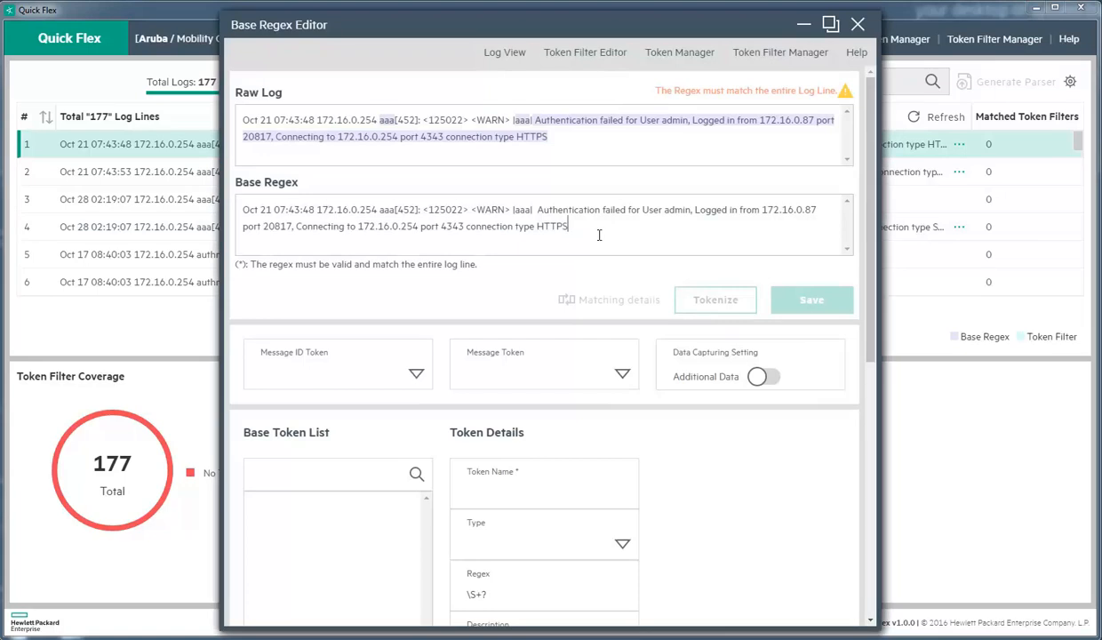
{"action": "key", "text": "ctrl+a"}
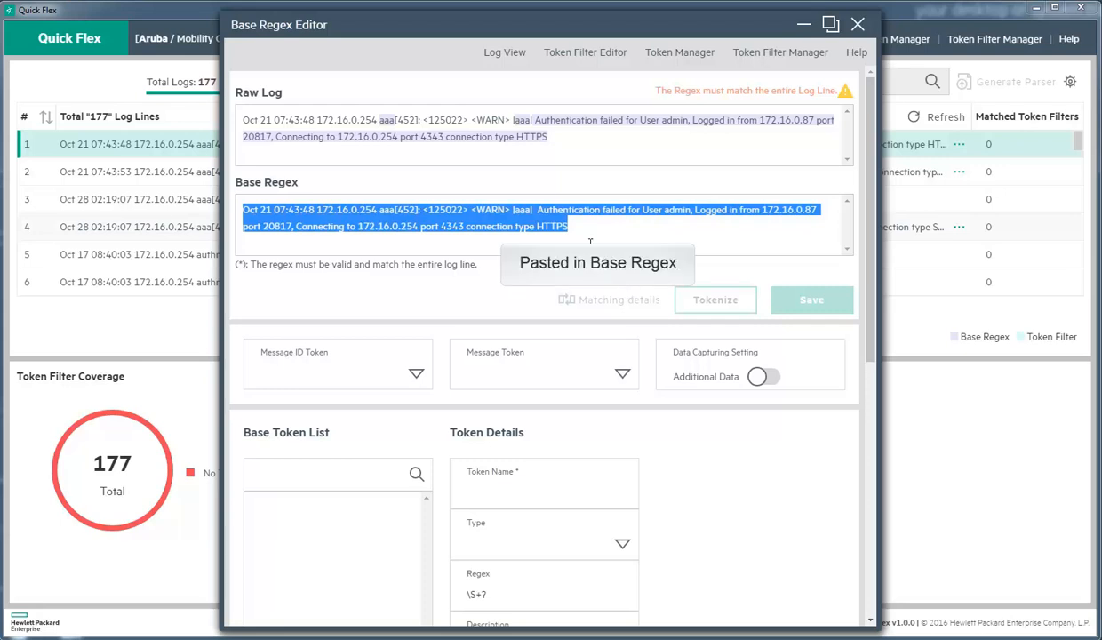
{"action": "key", "text": "ctrl+v"}
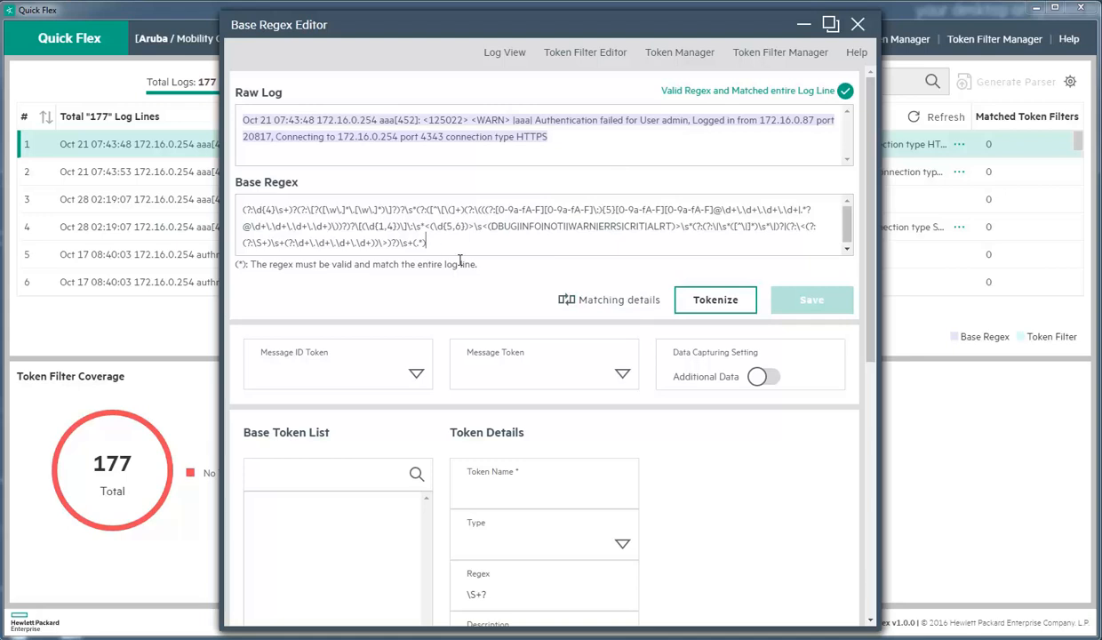
Step: View the matching details of the base regex, and tokenize it, saving the list of new tokens
{"action": "left_click", "coordinate": [593, 301]}
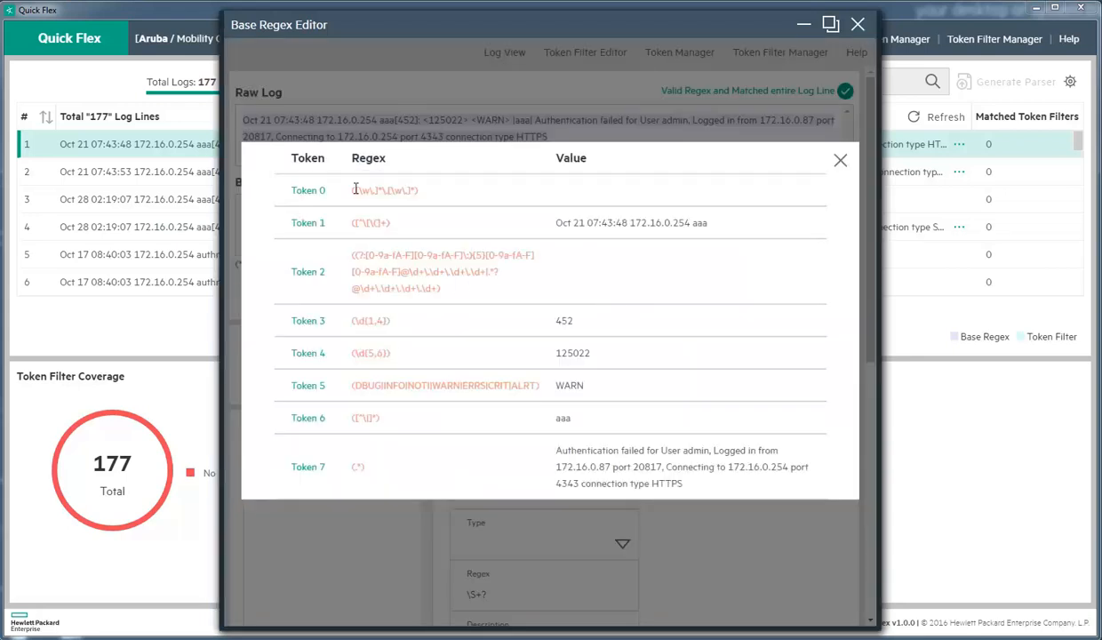
{"action": "left_click", "coordinate": [840, 162]}
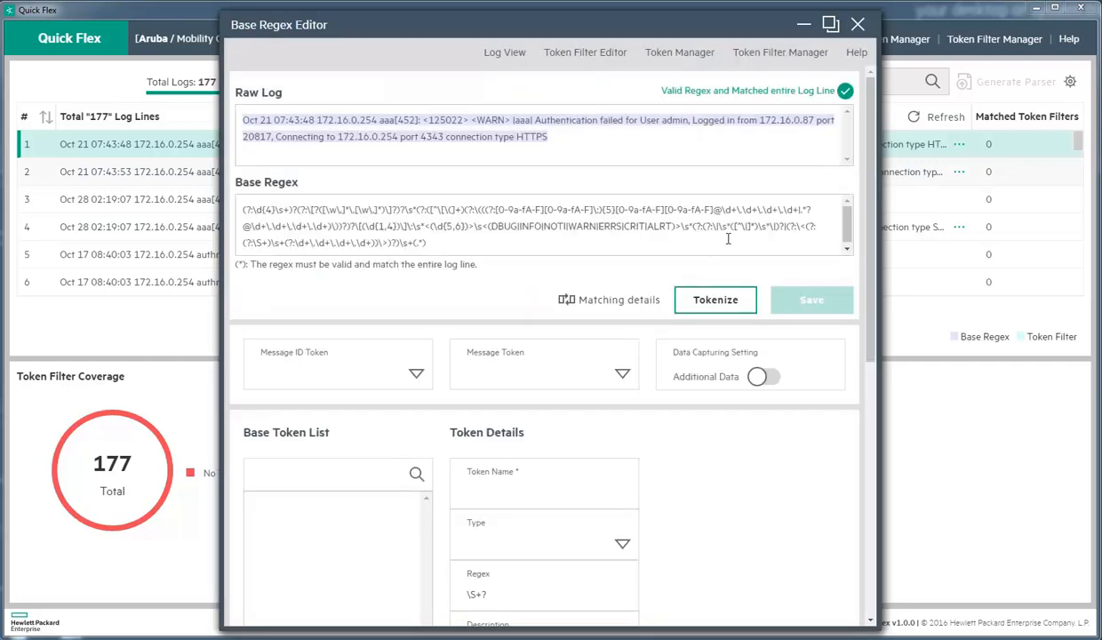
{"action": "left_click", "coordinate": [728, 302]}
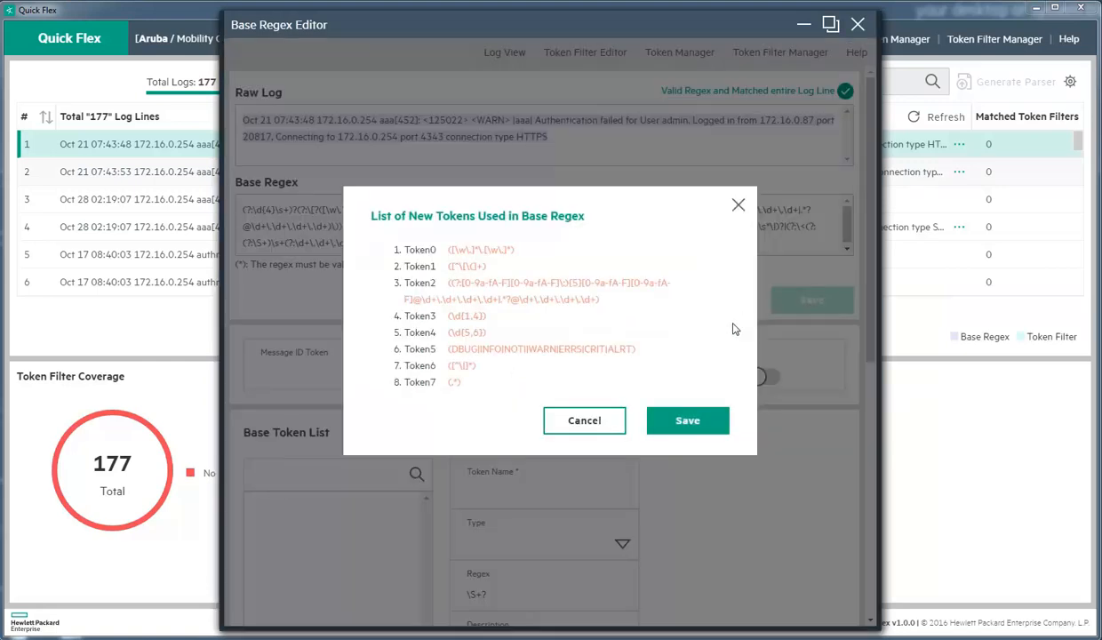
{"action": "left_click", "coordinate": [687, 420]}
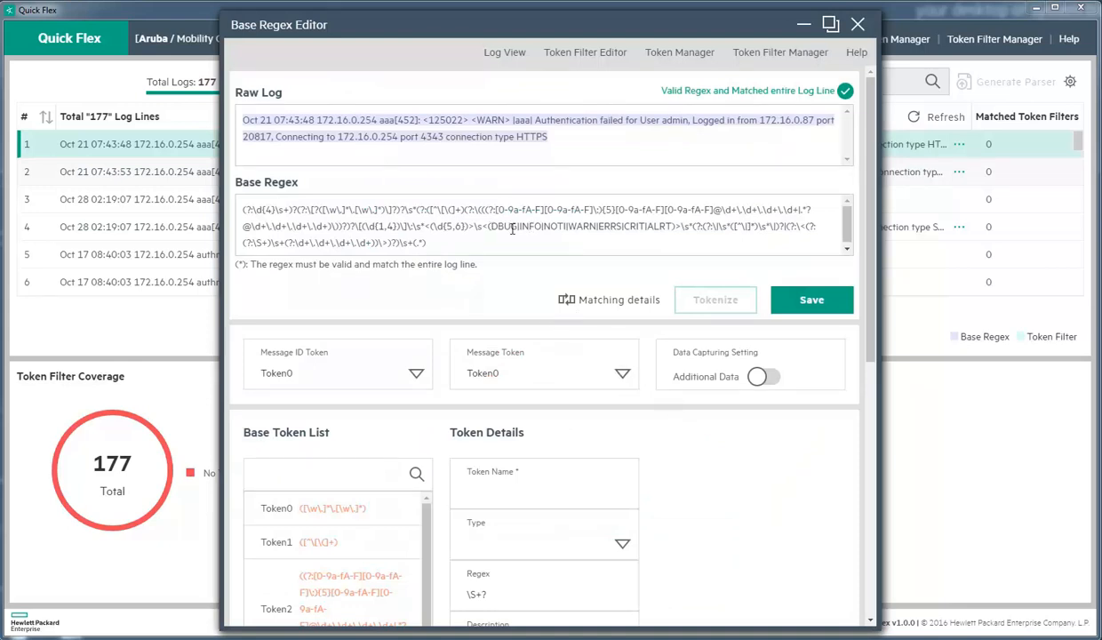
Step: Inspect what the severity, five-to-six-digit ID and access point groups of the base regex match in the raw log
{"action": "left_click", "coordinate": [585, 229]}
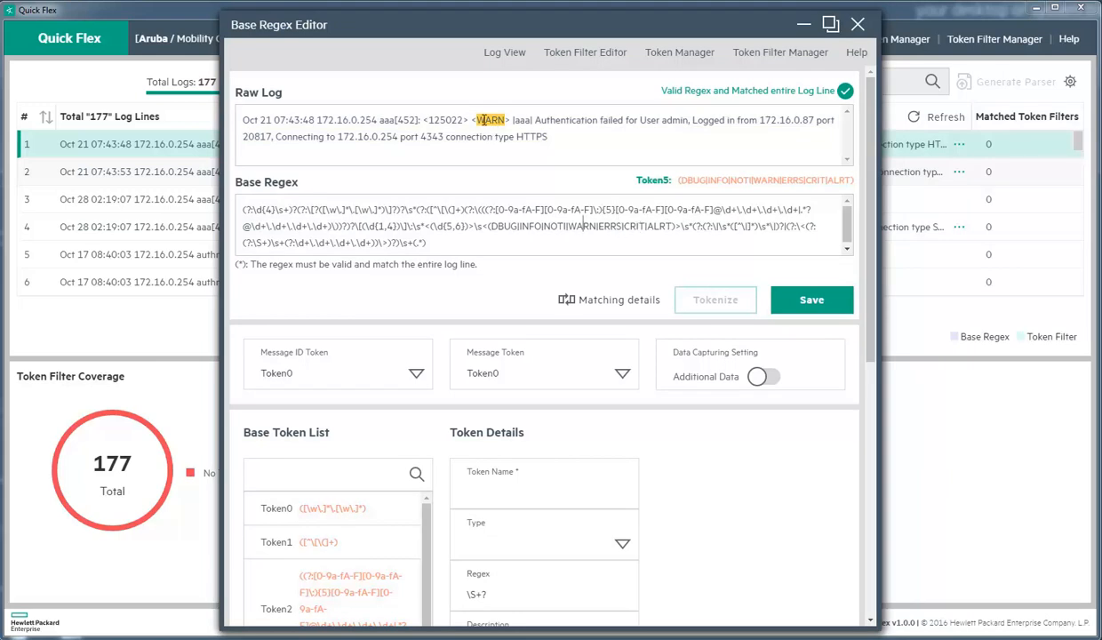
{"action": "left_click", "coordinate": [455, 228]}
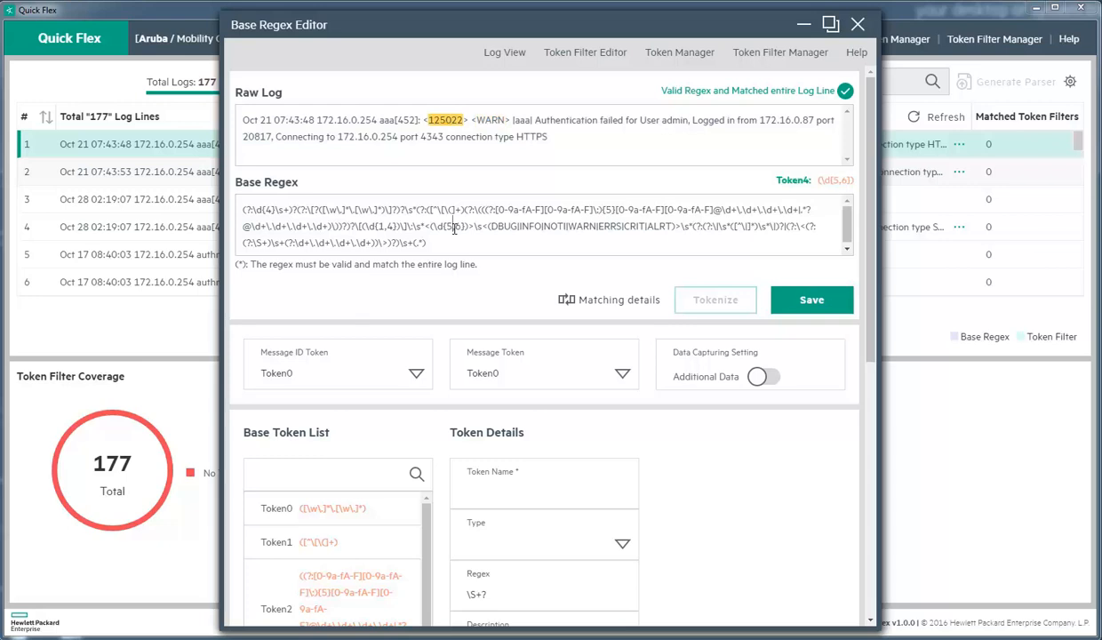
{"action": "left_click", "coordinate": [328, 226]}
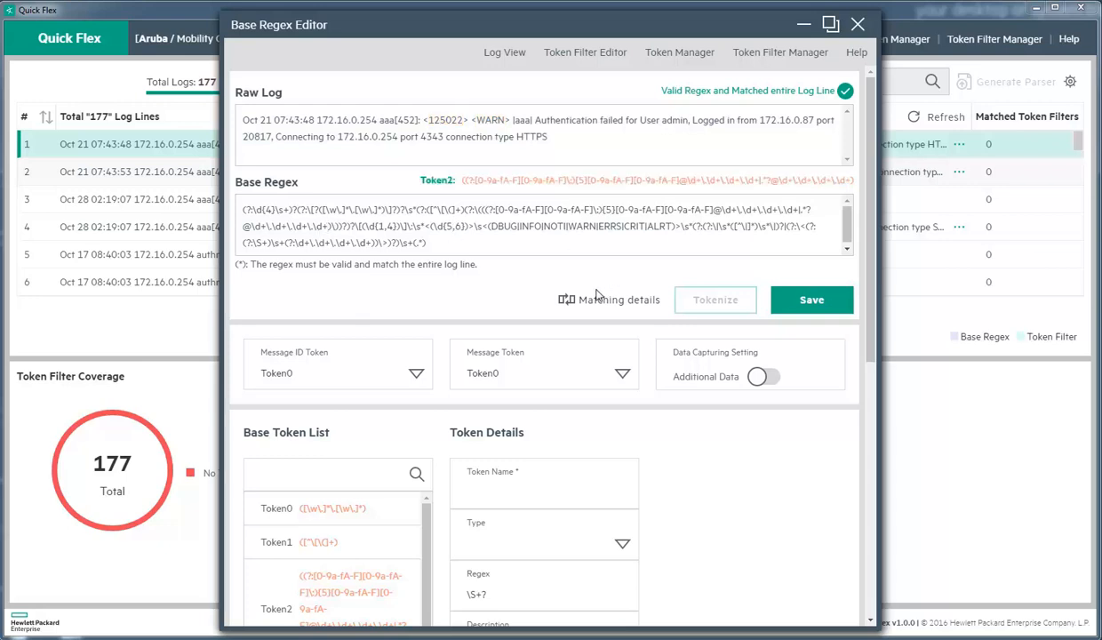
Step: Rename Token0 to Hostname, set its type to String and save the token
{"action": "scroll", "coordinate": [733, 341], "scroll_direction": "down", "scroll_amount": 3}
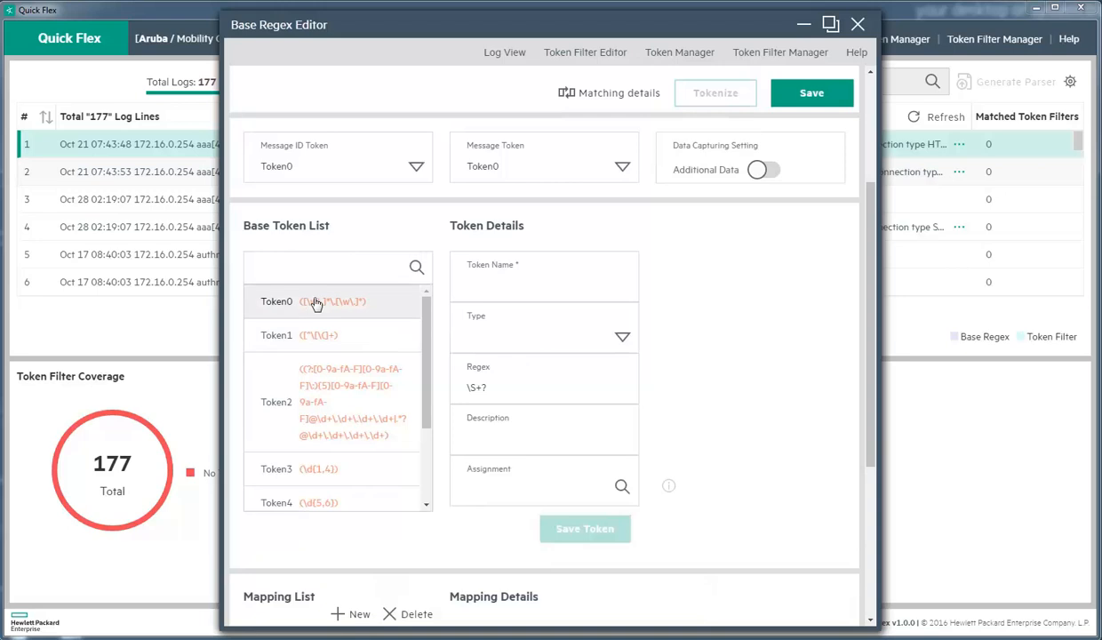
{"action": "left_click", "coordinate": [315, 303]}
{"action": "double_click", "coordinate": [515, 281]}
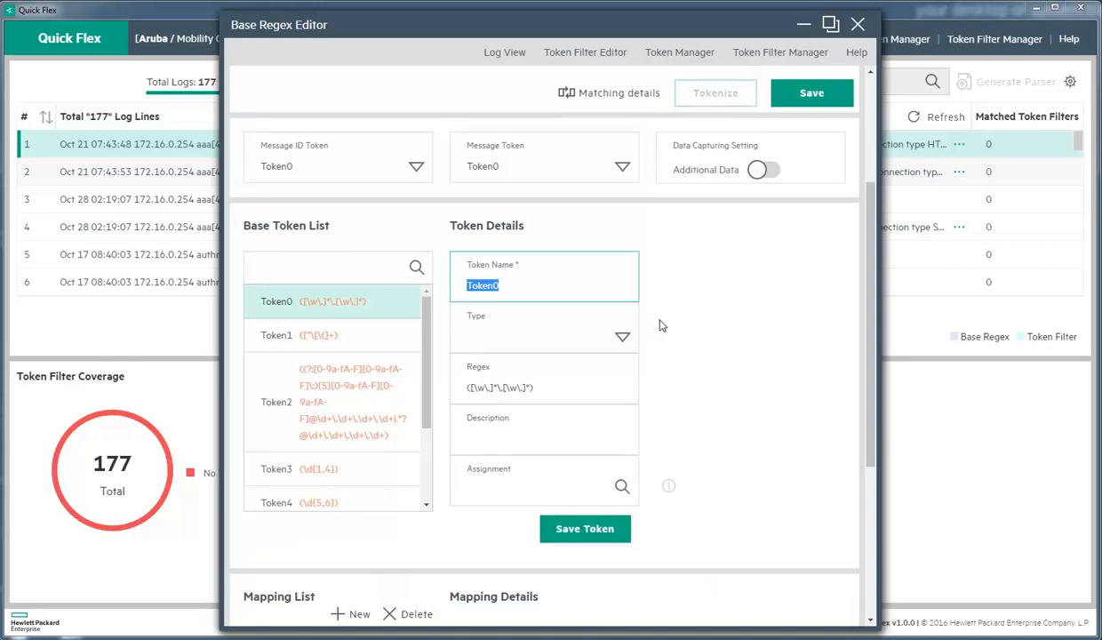
{"action": "type", "text": "Hostnam"}
{"action": "left_click", "coordinate": [620, 343]}
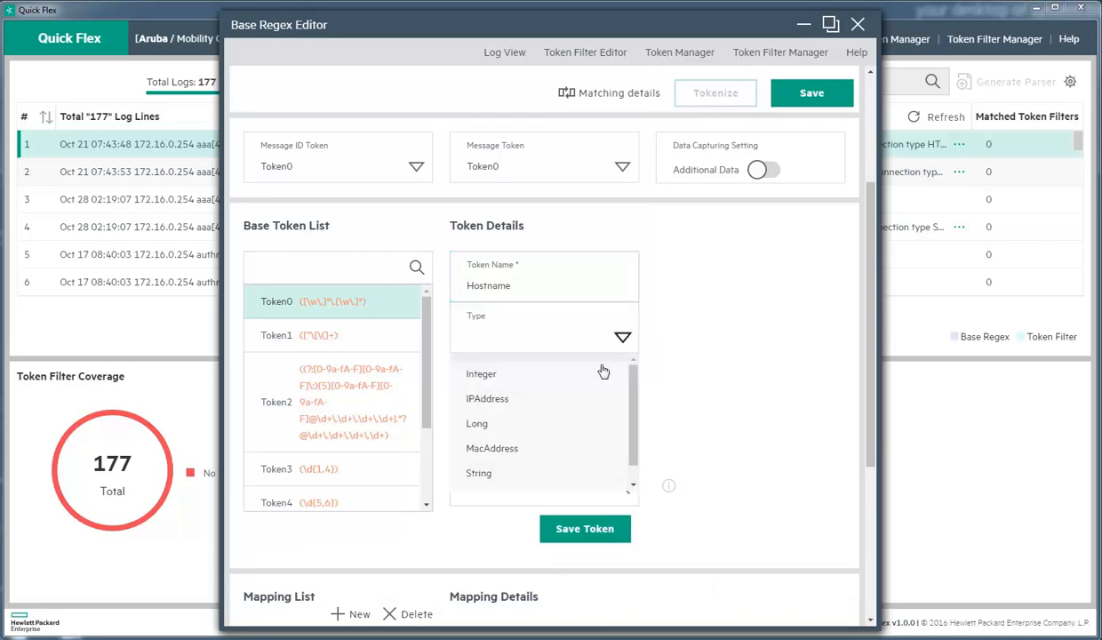
{"action": "left_click", "coordinate": [553, 476]}
{"action": "left_click", "coordinate": [572, 532]}
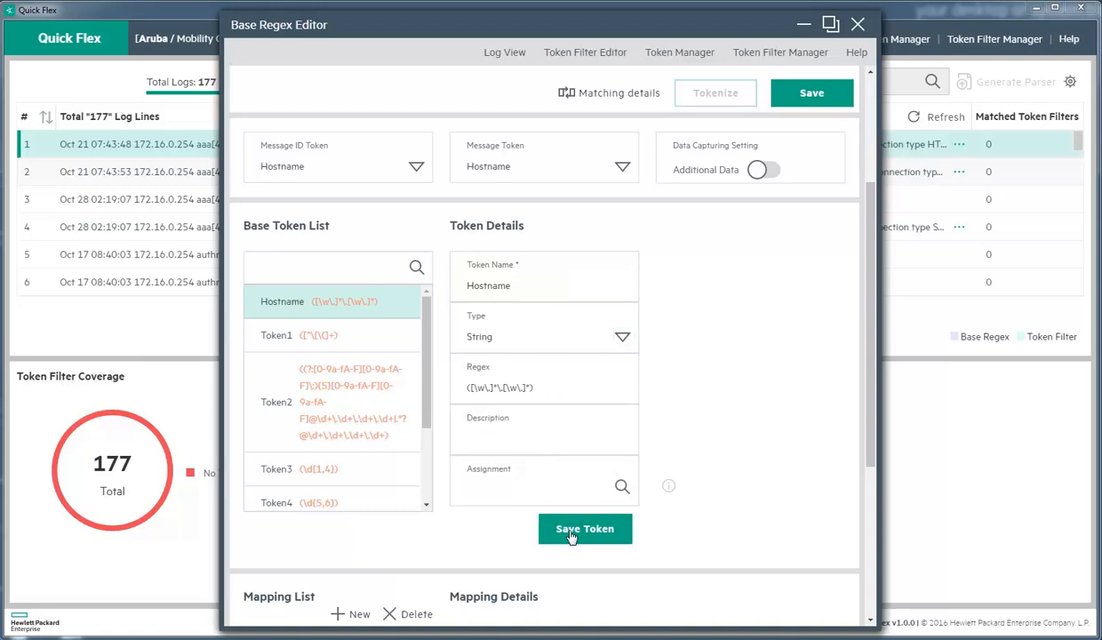
Step: Rename Token1 through Token7 to TProcess, Accesspoint, ProcessId, Id, Severity, Process and Msg, giving Msg the String type, and save them
{"action": "left_click", "coordinate": [377, 336]}
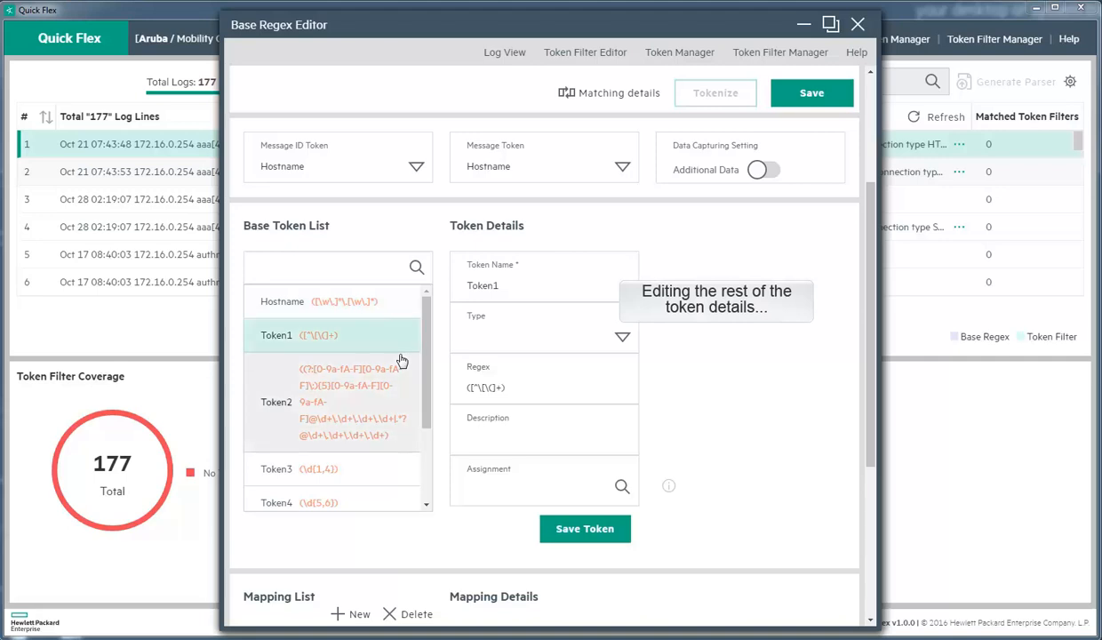
{"action": "left_click_drag", "start_coordinate": [510, 288], "coordinate": [401, 306]}
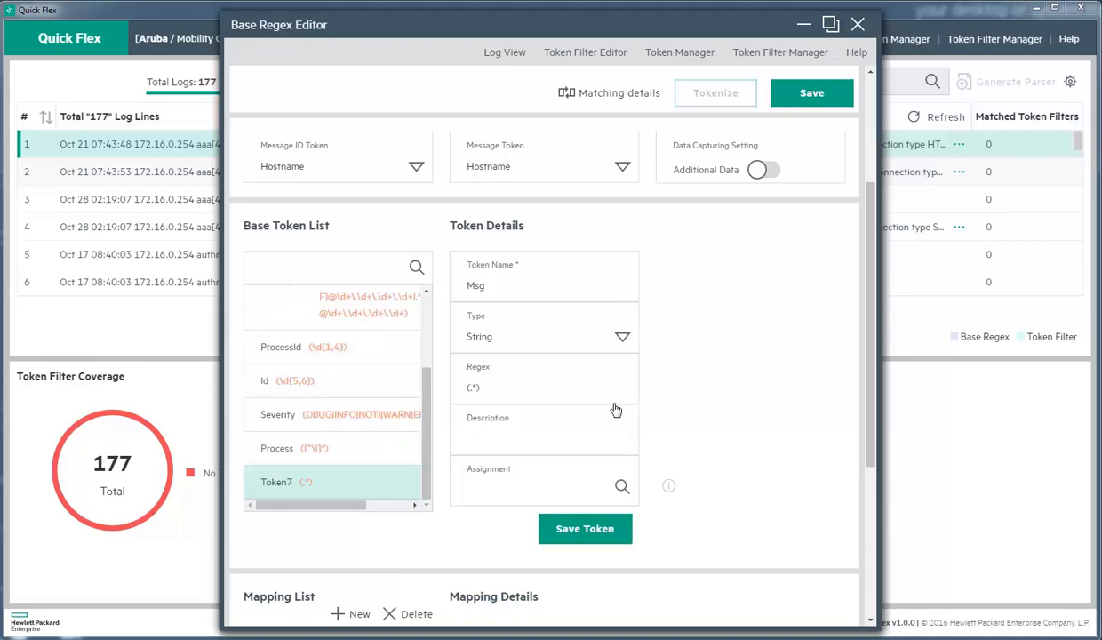
{"action": "left_click", "coordinate": [580, 525]}
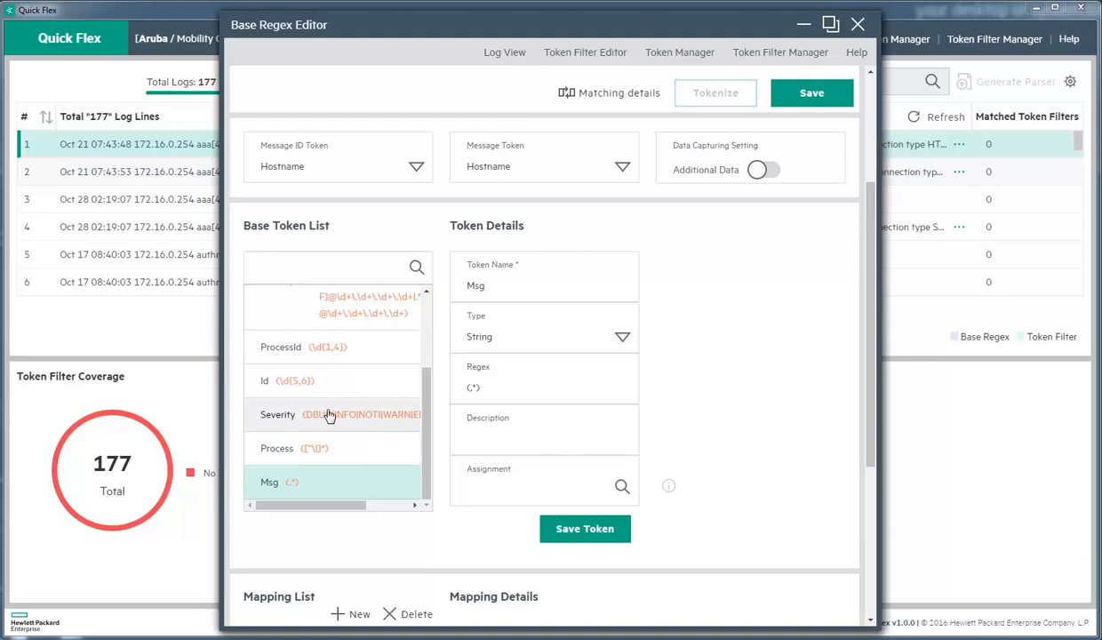
Step: Review the token details of Accesspoint and TProcess in the base token list
{"action": "scroll", "coordinate": [358, 426], "scroll_direction": "up", "scroll_amount": 3}
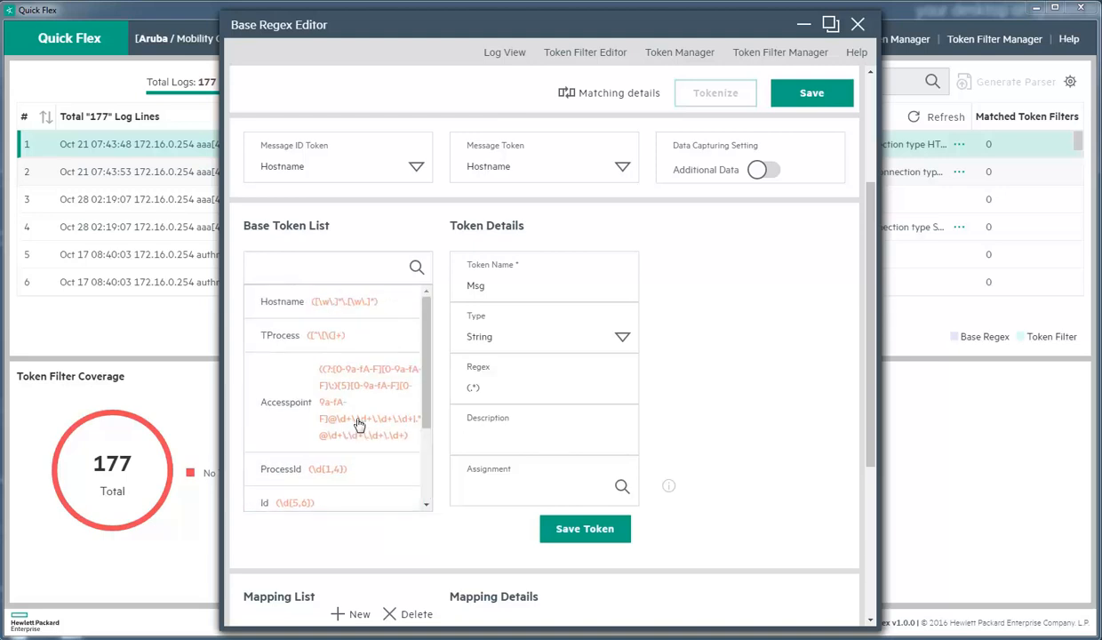
{"action": "left_click", "coordinate": [329, 398]}
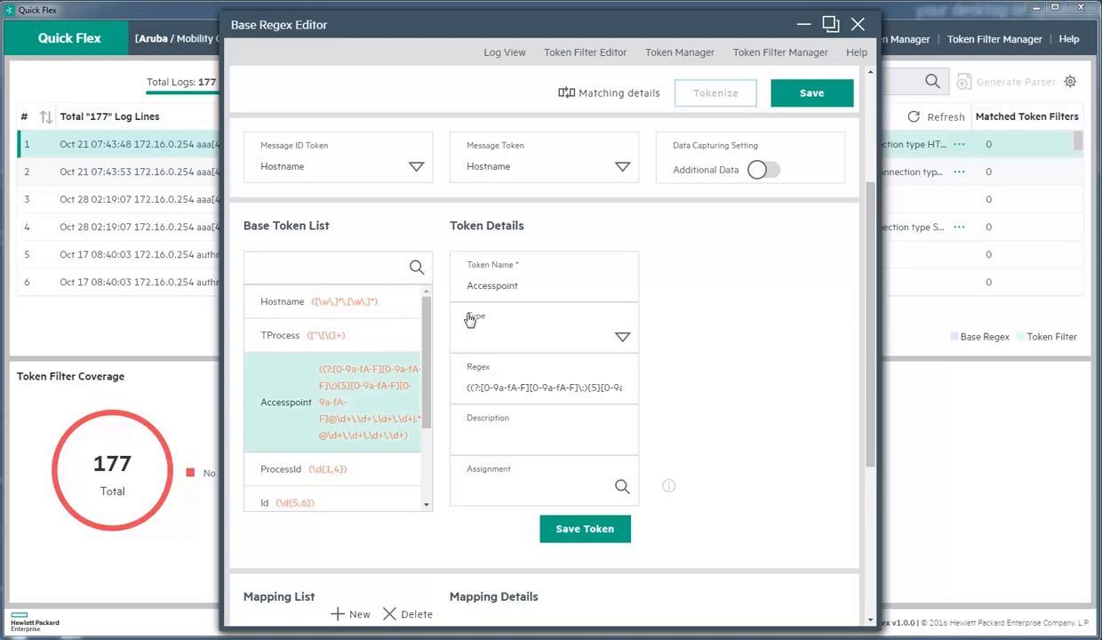
{"action": "left_click", "coordinate": [354, 337]}
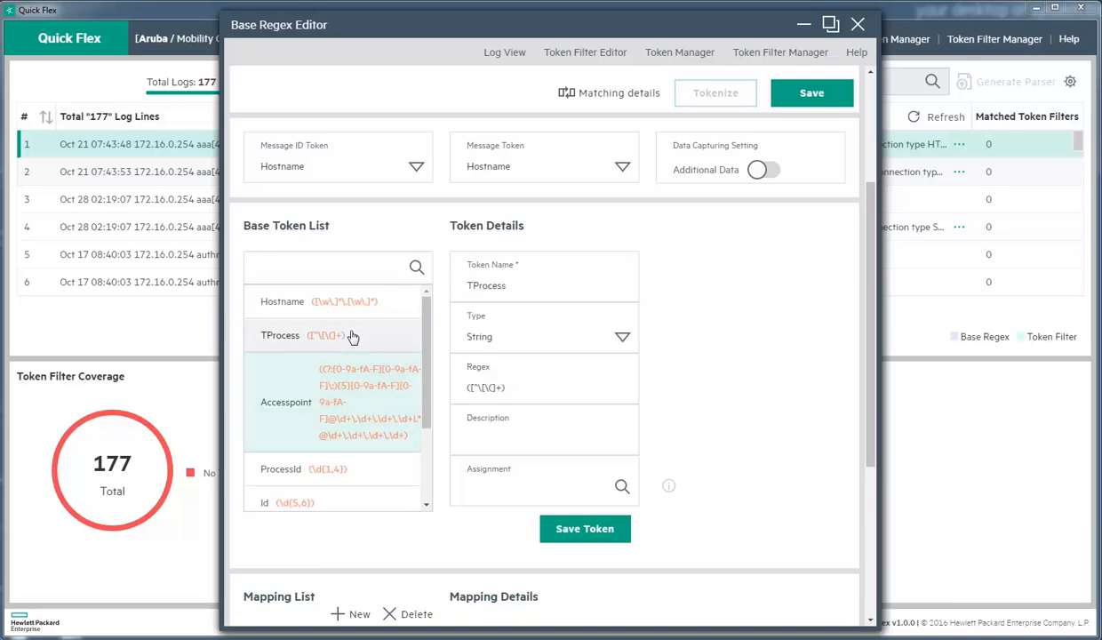
{"action": "left_click", "coordinate": [374, 380]}
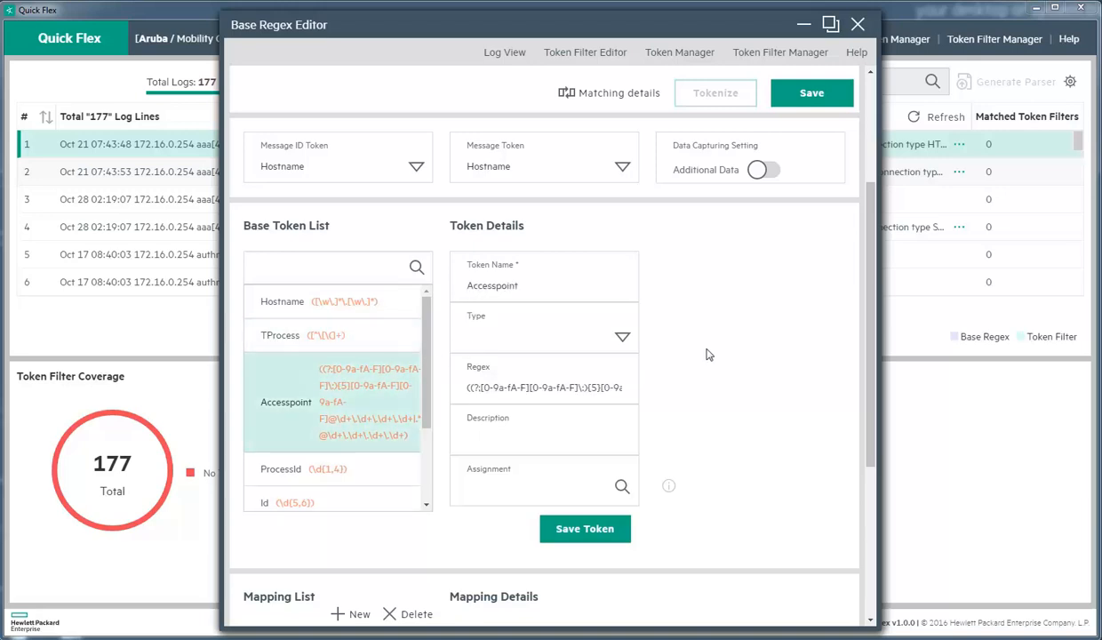
Step: Set the Message ID Token to Id and the Message Token to Msg, and toggle the Additional Data capturing setting
{"action": "scroll", "coordinate": [709, 370], "scroll_direction": "up", "scroll_amount": 1}
{"action": "scroll", "coordinate": [710, 370], "scroll_direction": "up", "scroll_amount": 3}
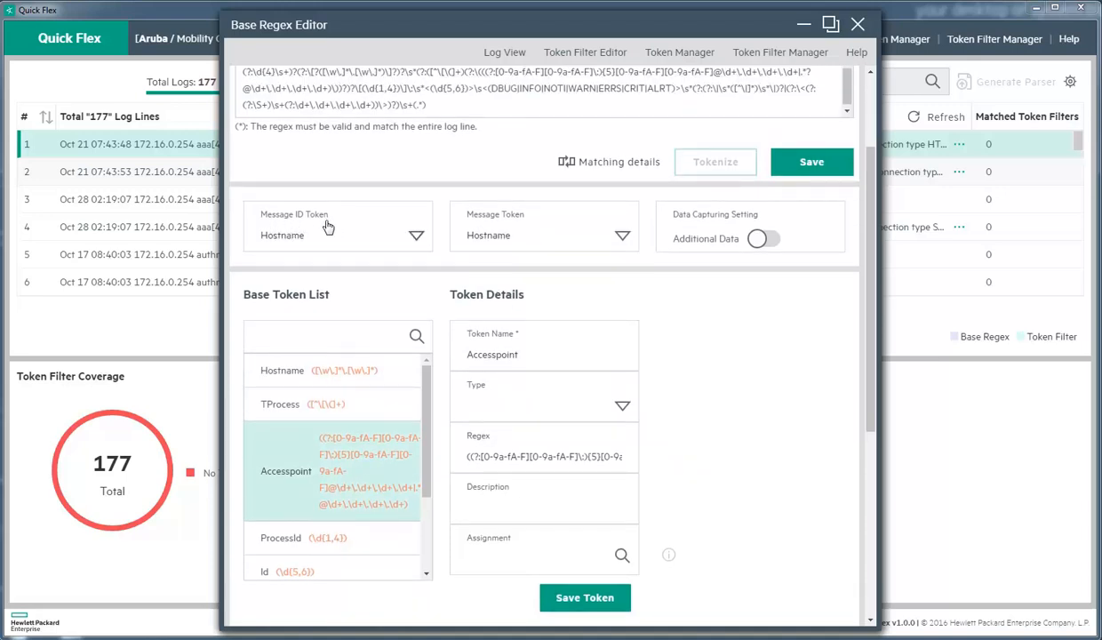
{"action": "left_click", "coordinate": [416, 240]}
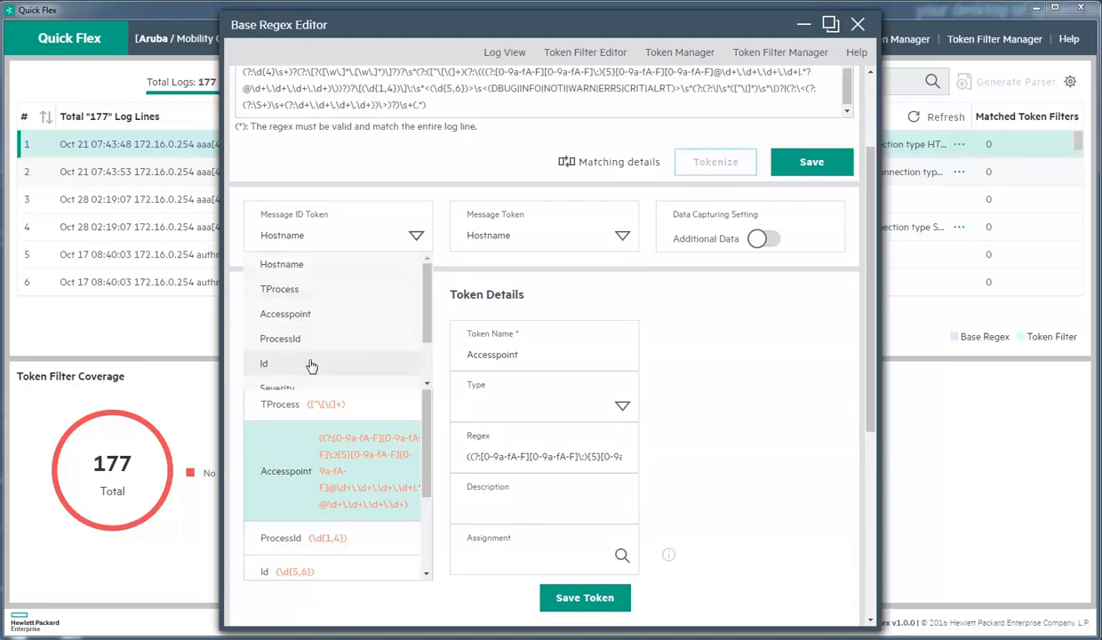
{"action": "left_click", "coordinate": [311, 367]}
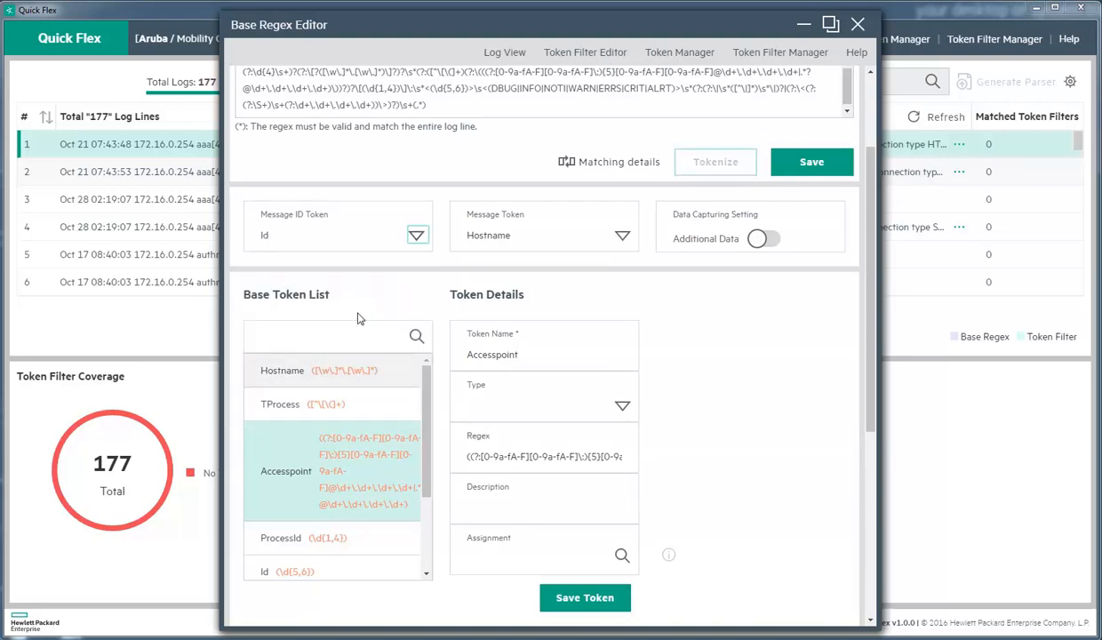
{"action": "left_click", "coordinate": [622, 236]}
{"action": "scroll", "coordinate": [560, 338], "scroll_direction": "down", "scroll_amount": 3}
{"action": "left_click", "coordinate": [521, 374]}
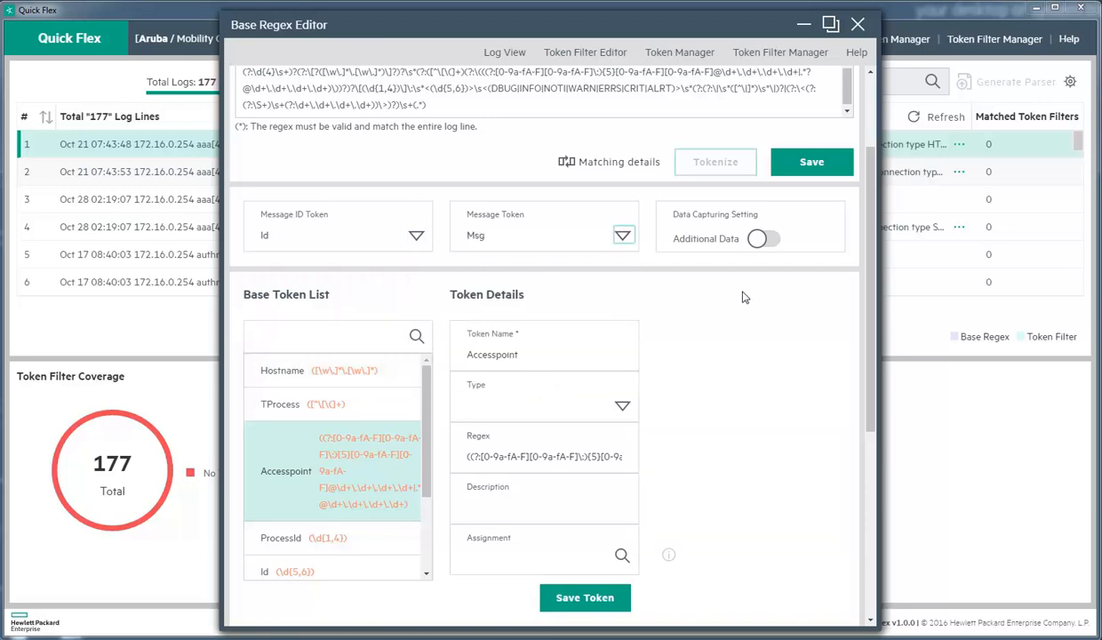
{"action": "left_click", "coordinate": [760, 239]}
Step: Reposition the Base Regex Editor window and set the new mapping's assignment to Device Process Name
{"action": "scroll", "coordinate": [754, 355], "scroll_direction": "down", "scroll_amount": 3}
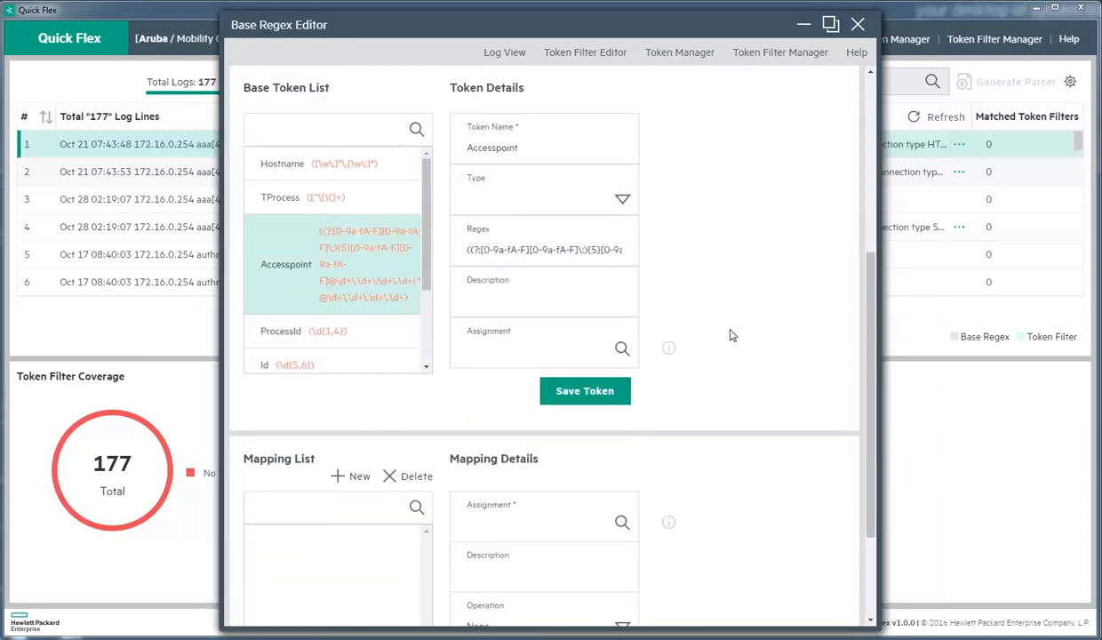
{"action": "scroll", "coordinate": [707, 322], "scroll_direction": "down", "scroll_amount": 3}
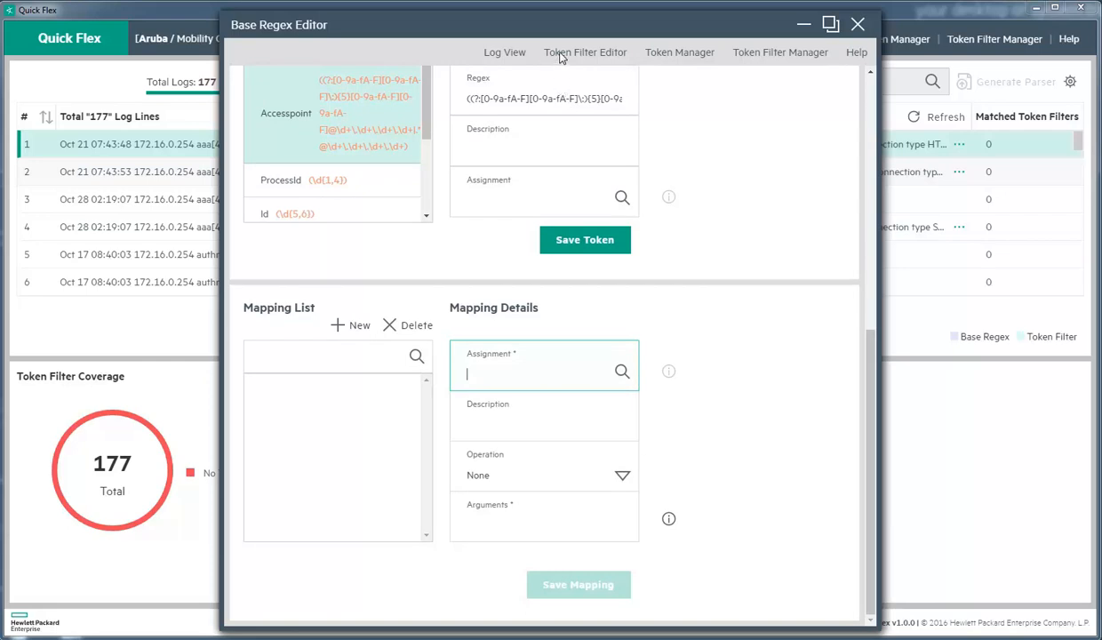
{"action": "left_click_drag", "start_coordinate": [560, 27], "coordinate": [555, 74]}
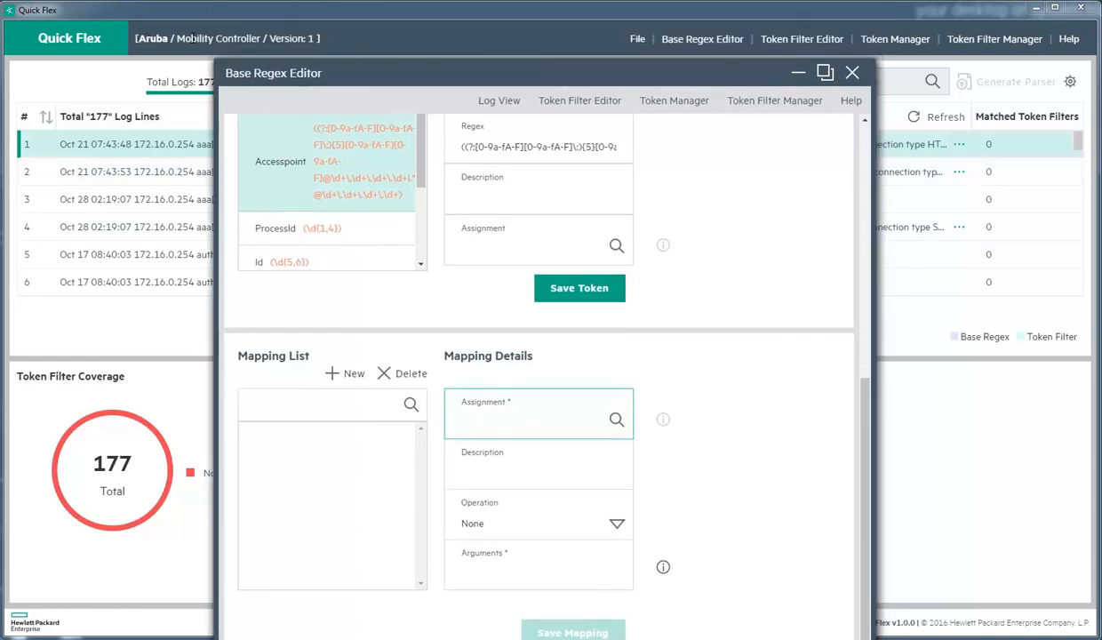
{"action": "left_click_drag", "start_coordinate": [604, 81], "coordinate": [632, 33]}
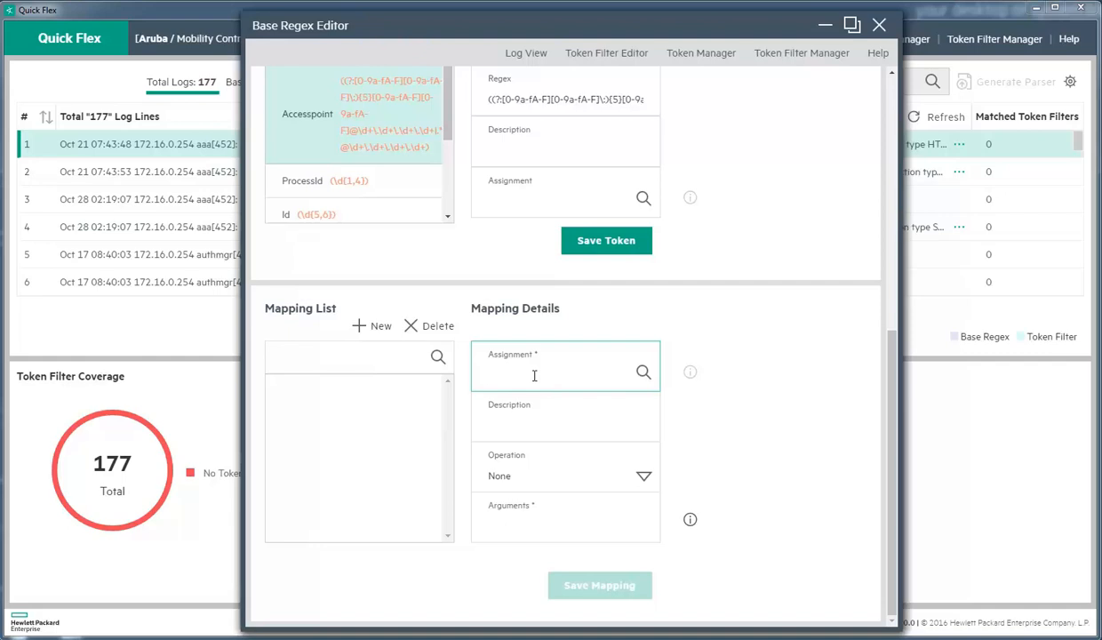
{"action": "type", "text": "device p"}
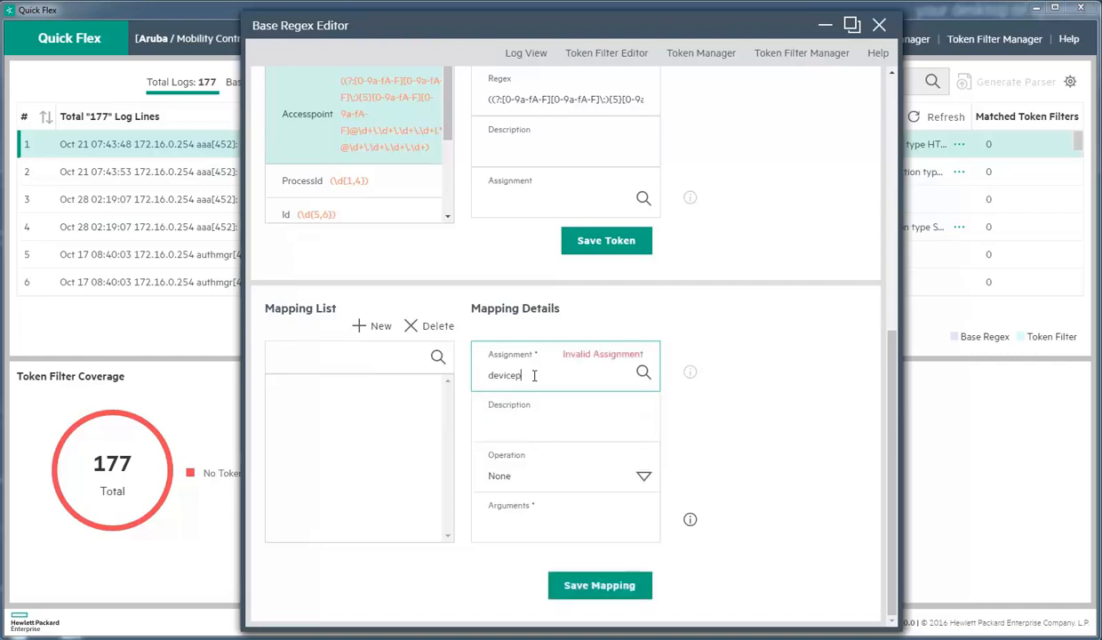
{"action": "type", "text": "rocess"}
{"action": "key", "text": "Down"}
{"action": "key", "text": "Return"}
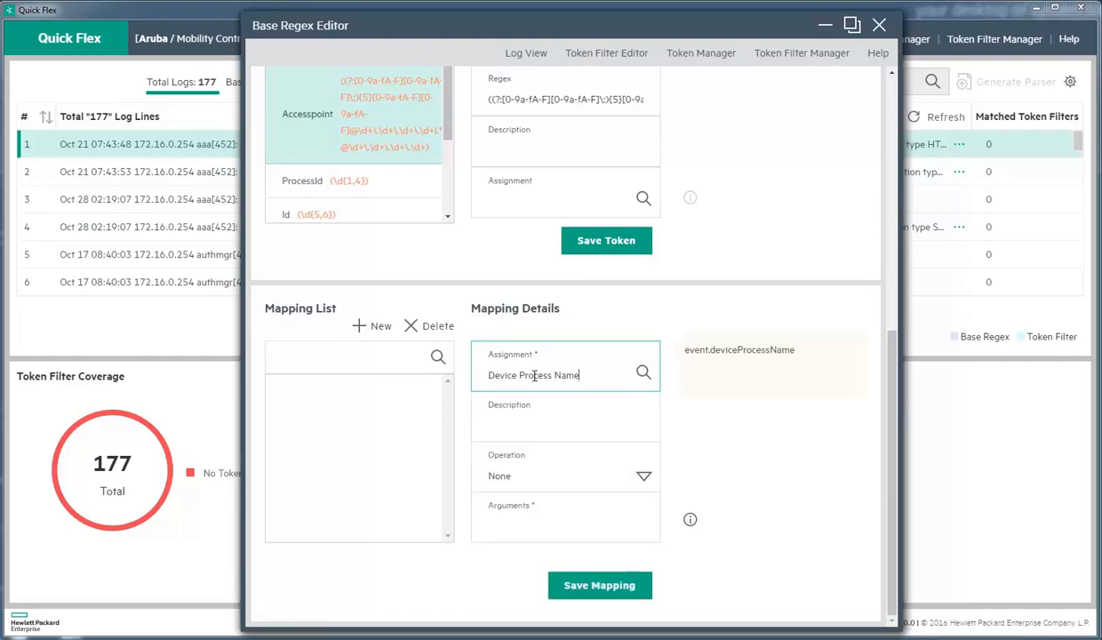
Step: Enter Process as the mapping's argument with the operation left at None, and show the argument format hint
{"action": "key", "text": "Tab"}
{"action": "key", "text": "Tab"}
{"action": "key", "text": "Tab"}
{"action": "type", "text": "P"}
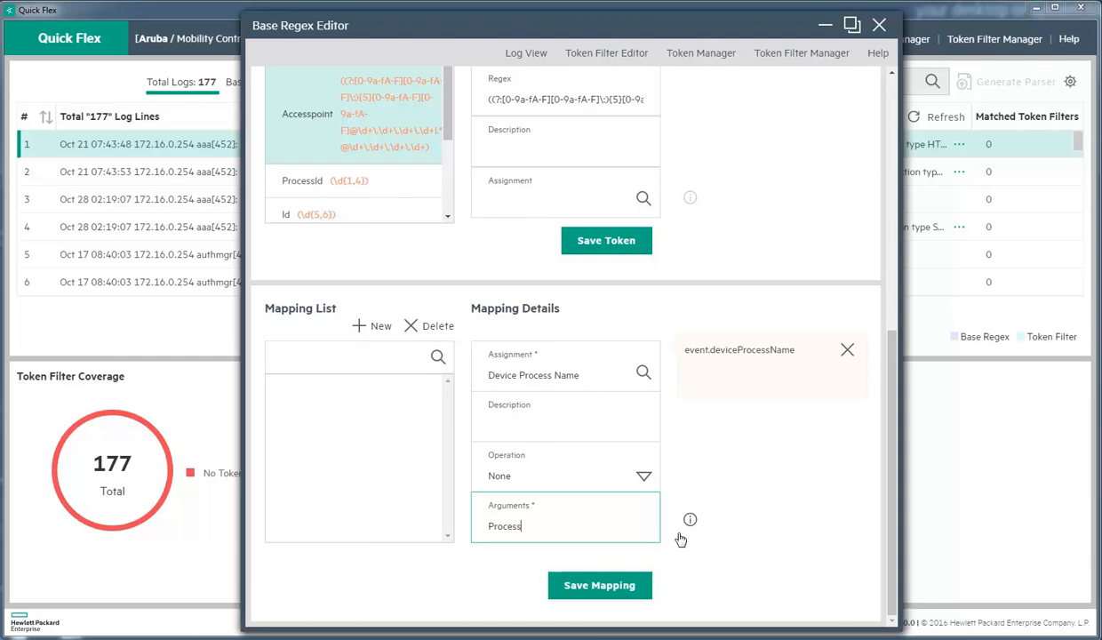
{"action": "left_click", "coordinate": [689, 530]}
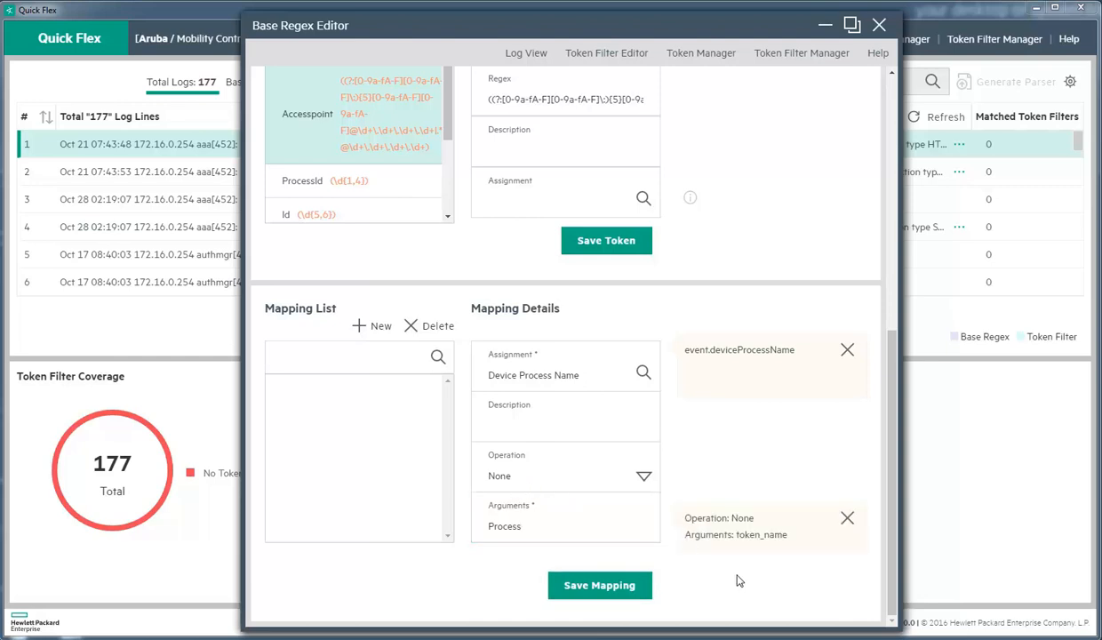
Step: Check the Process argument against the base token list, save the Device Process Name mapping, and begin another mapping
{"action": "left_click_drag", "start_coordinate": [541, 529], "coordinate": [480, 529]}
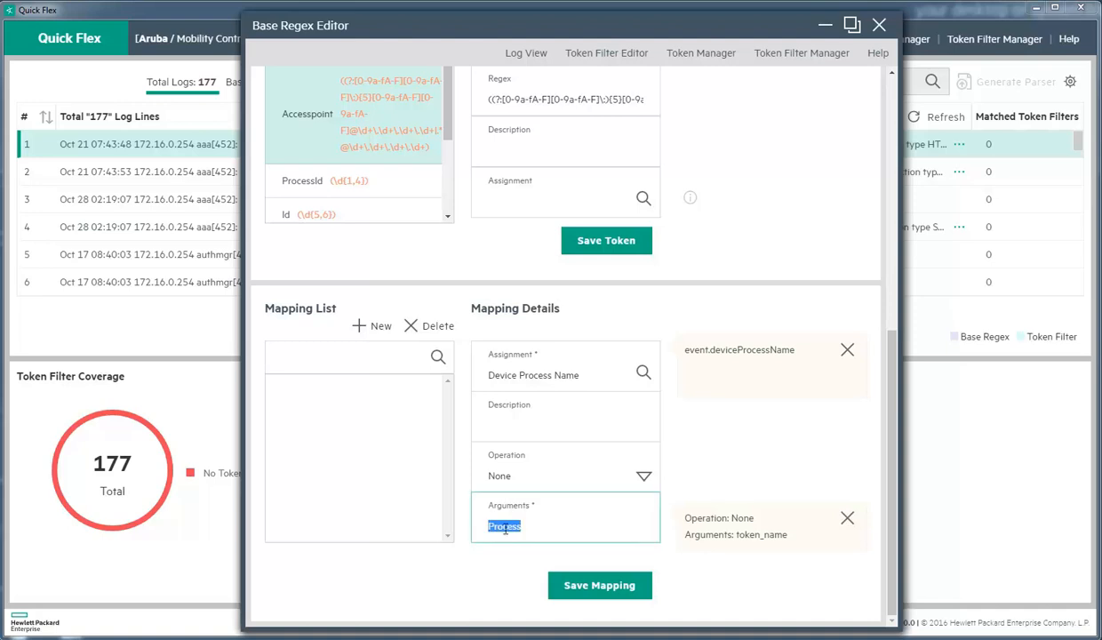
{"action": "scroll", "coordinate": [399, 191], "scroll_direction": "down", "scroll_amount": 3}
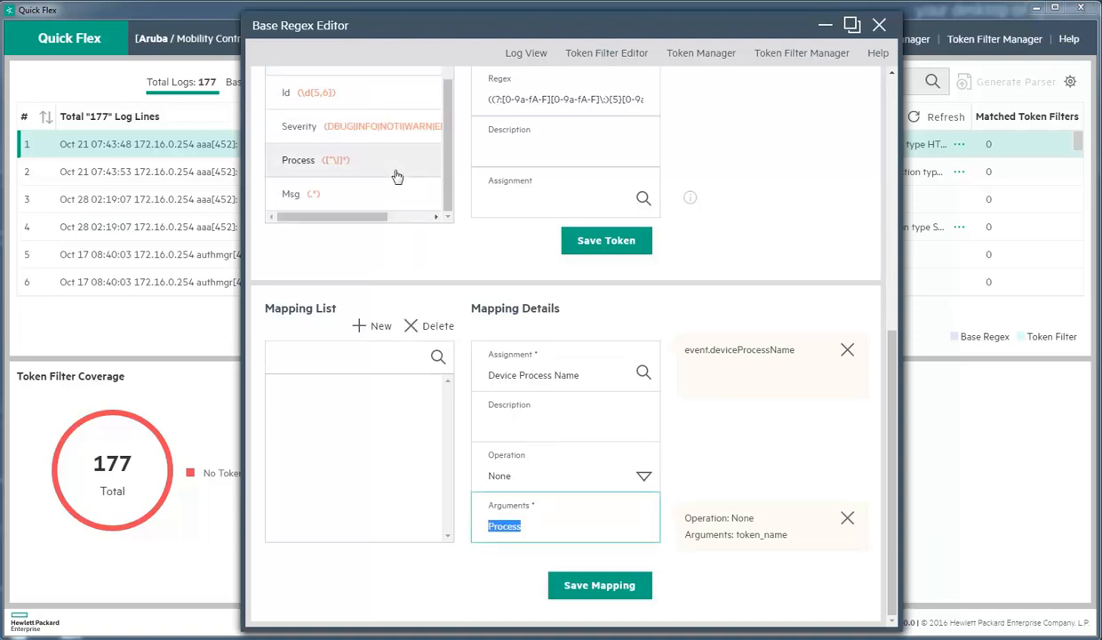
{"action": "left_click", "coordinate": [588, 587]}
{"action": "left_click", "coordinate": [552, 375]}
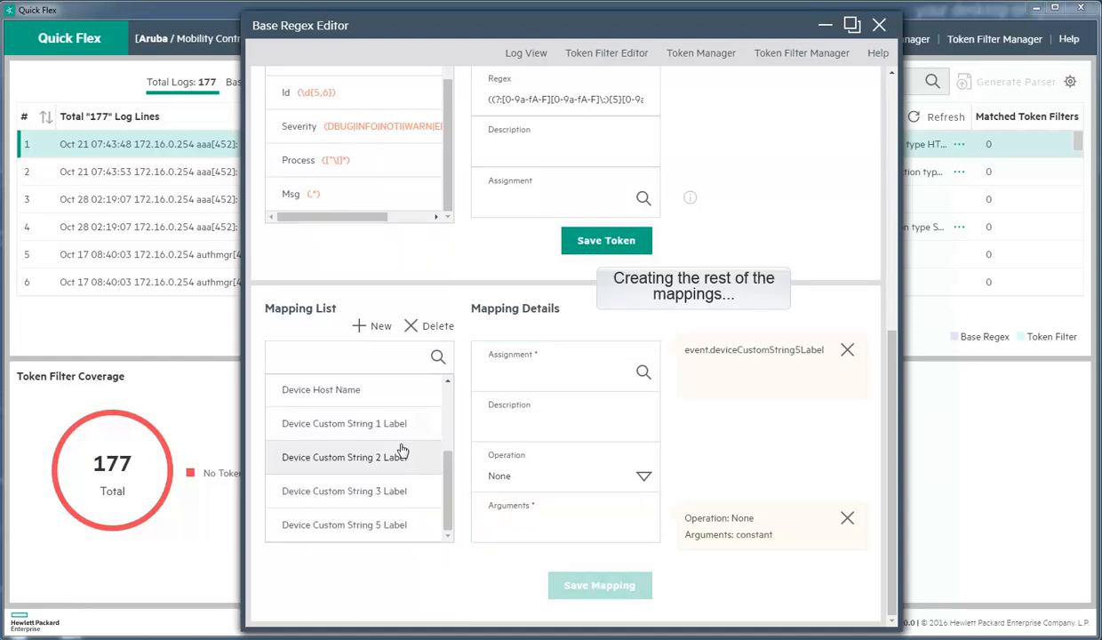
Step: Save the base regex with its tokens and mappings, and refresh the log lines in the main log view
{"action": "scroll", "coordinate": [751, 470], "scroll_direction": "up", "scroll_amount": 5}
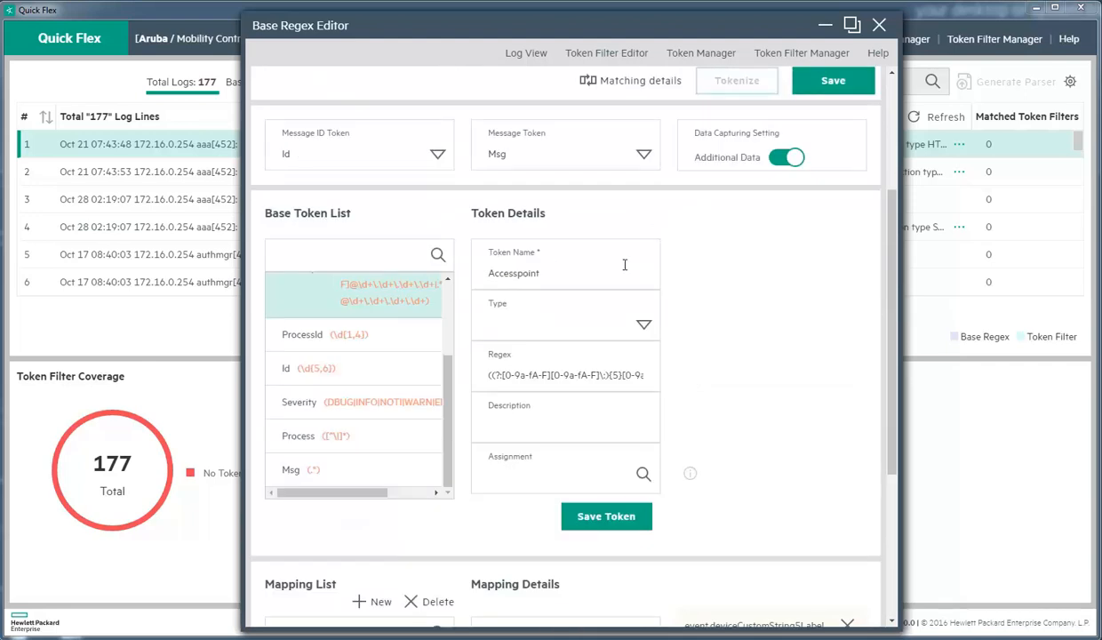
{"action": "scroll", "coordinate": [769, 342], "scroll_direction": "up", "scroll_amount": 3}
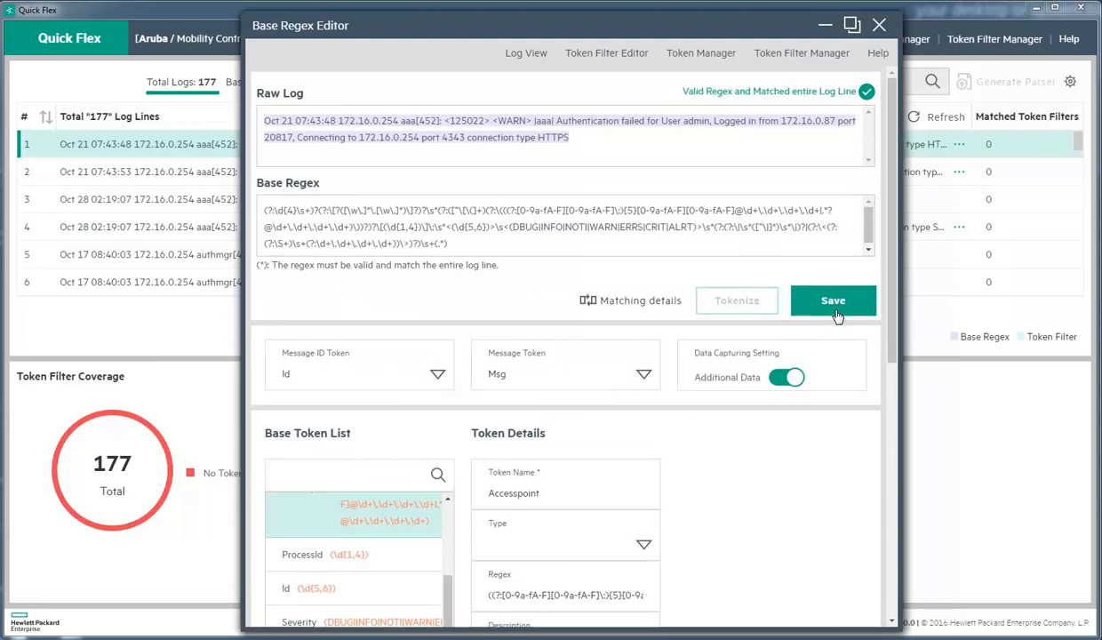
{"action": "left_click", "coordinate": [812, 296]}
{"action": "left_click", "coordinate": [731, 359]}
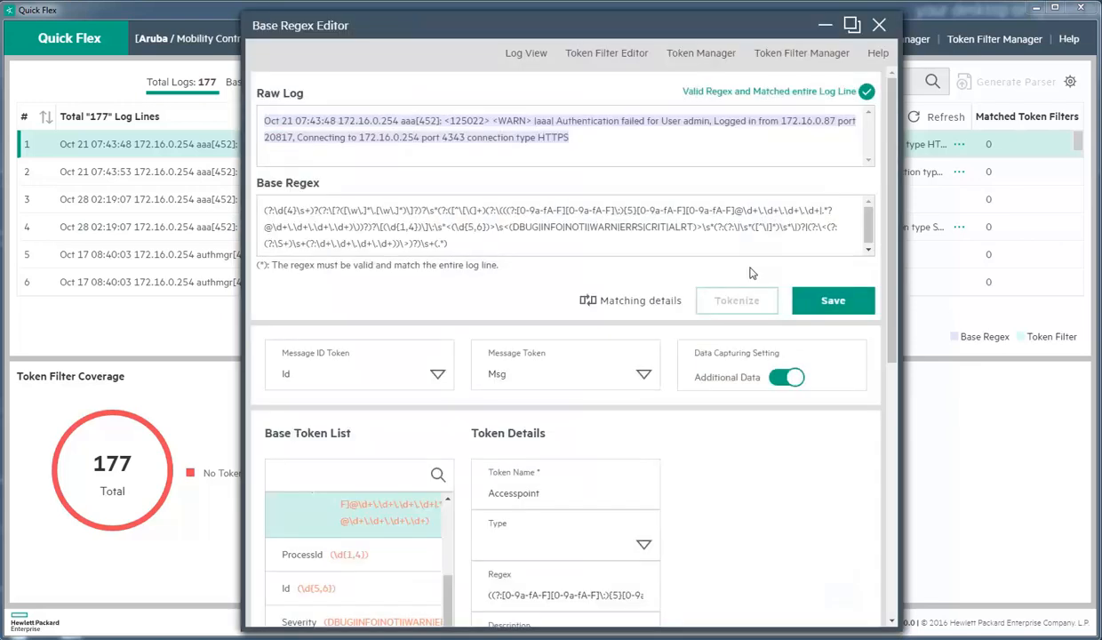
{"action": "left_click", "coordinate": [877, 29]}
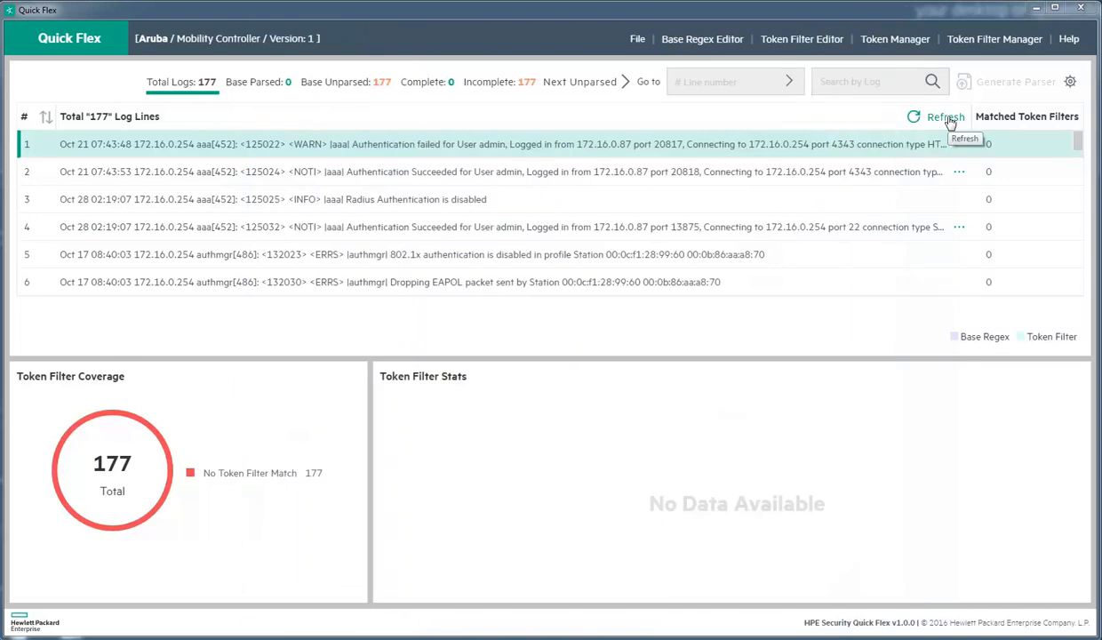
{"action": "left_click", "coordinate": [948, 119]}
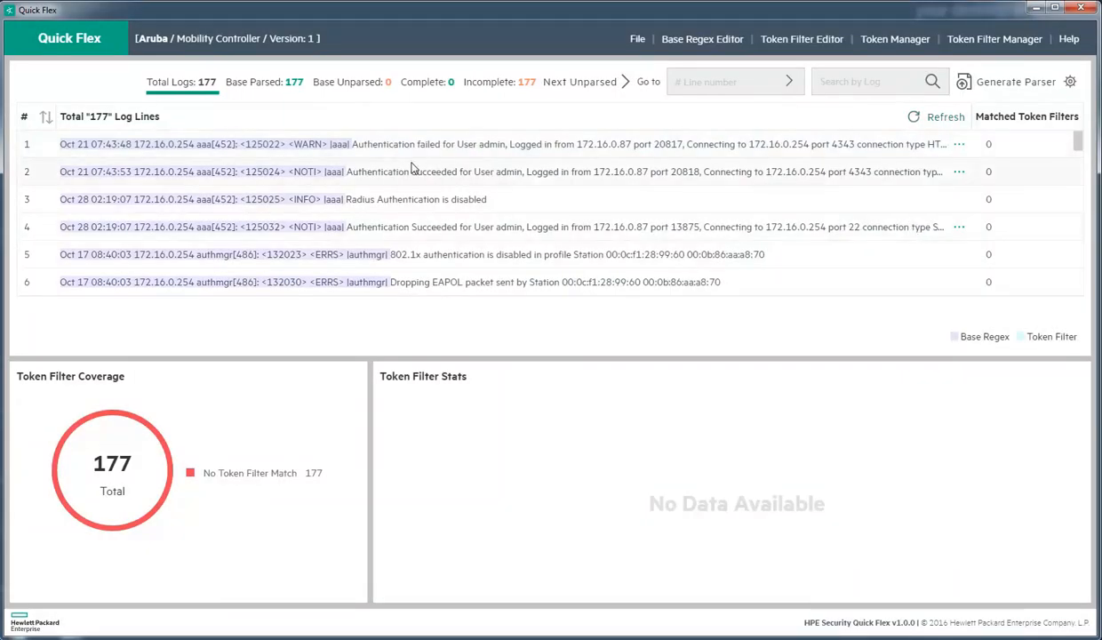
Step: Review the base unparsed and base parsed log lines, and select the first base parsed line
{"action": "left_click", "coordinate": [351, 85]}
{"action": "left_click", "coordinate": [278, 84]}
{"action": "scroll", "coordinate": [438, 183], "scroll_direction": "down", "scroll_amount": 3}
{"action": "scroll", "coordinate": [438, 182], "scroll_direction": "down", "scroll_amount": 6}
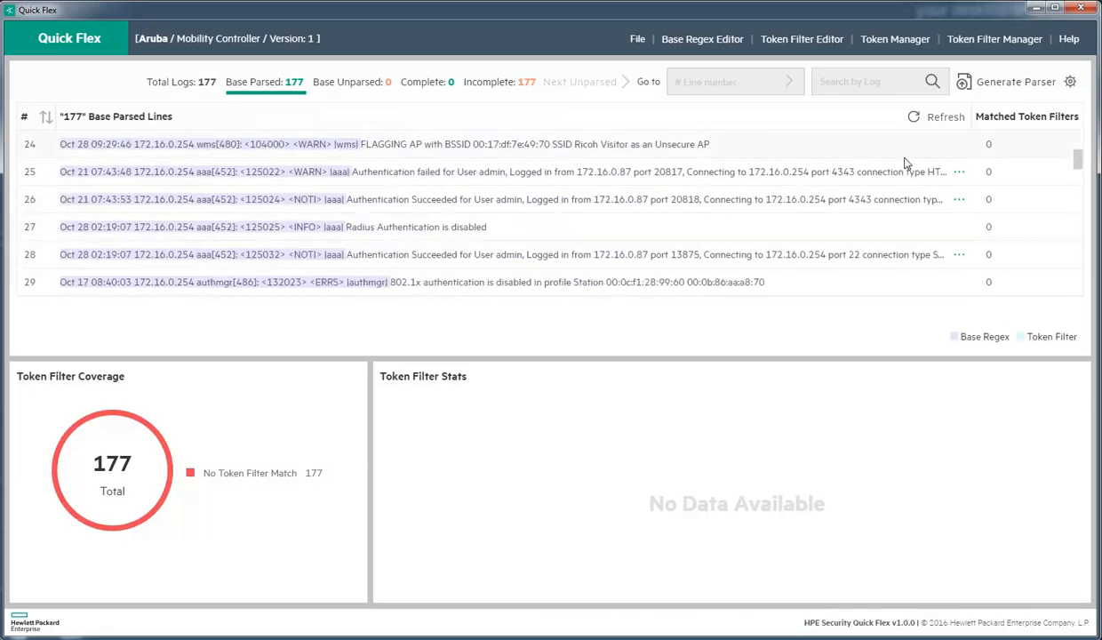
{"action": "left_click_drag", "start_coordinate": [1078, 160], "coordinate": [1065, 131]}
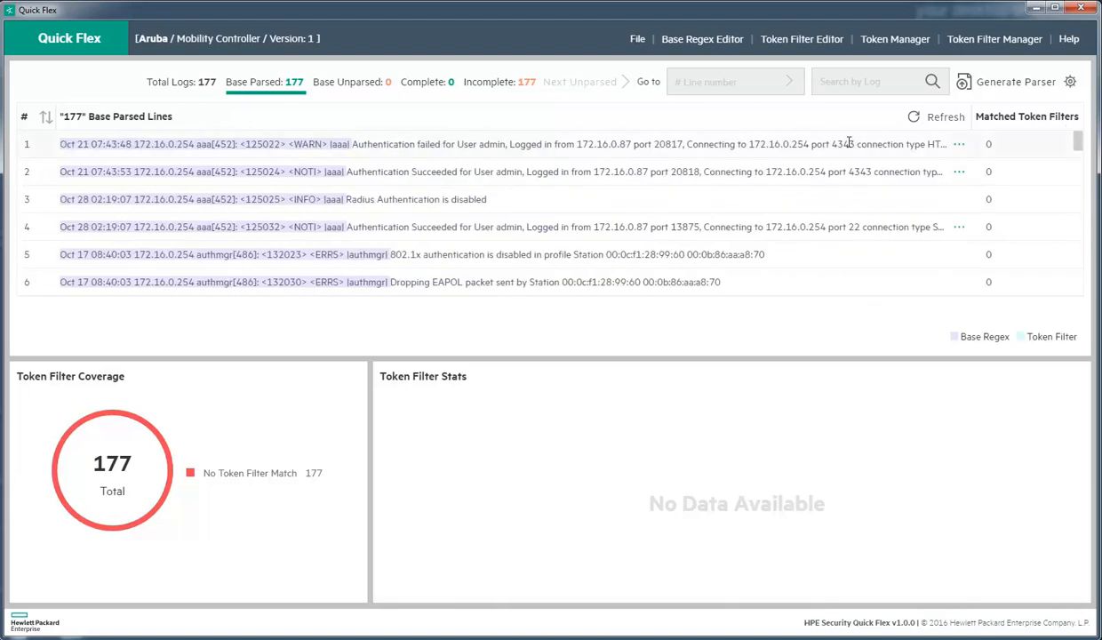
{"action": "left_click", "coordinate": [849, 143]}
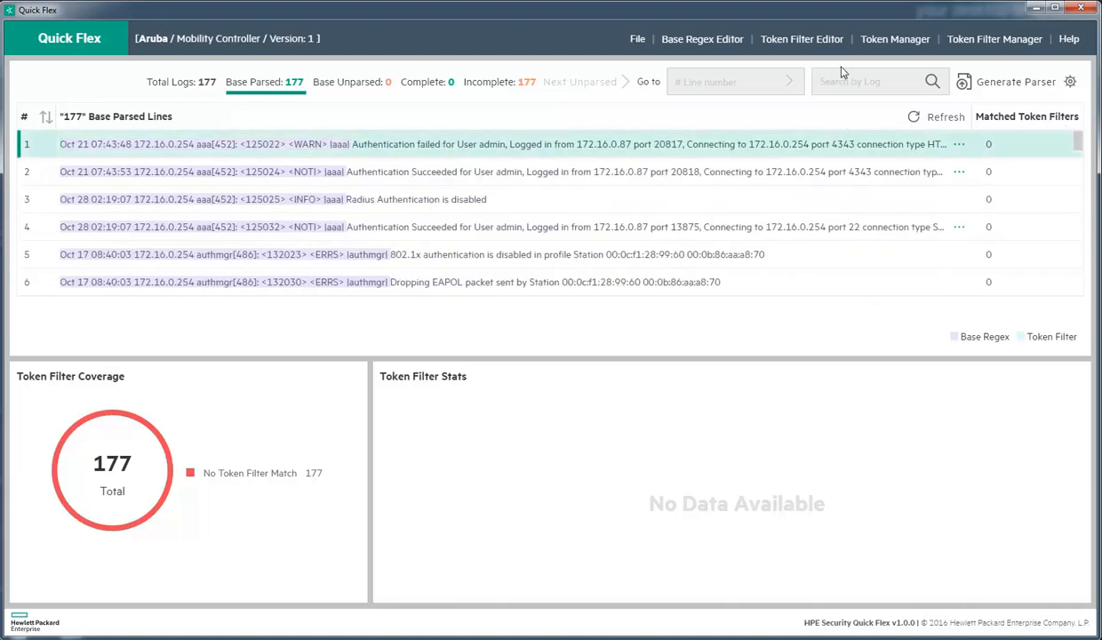
Step: Define a new token named destinationUserName in the Token Manager with regex .*? and with Capture and Mandatory enabled
{"action": "left_click", "coordinate": [899, 41]}
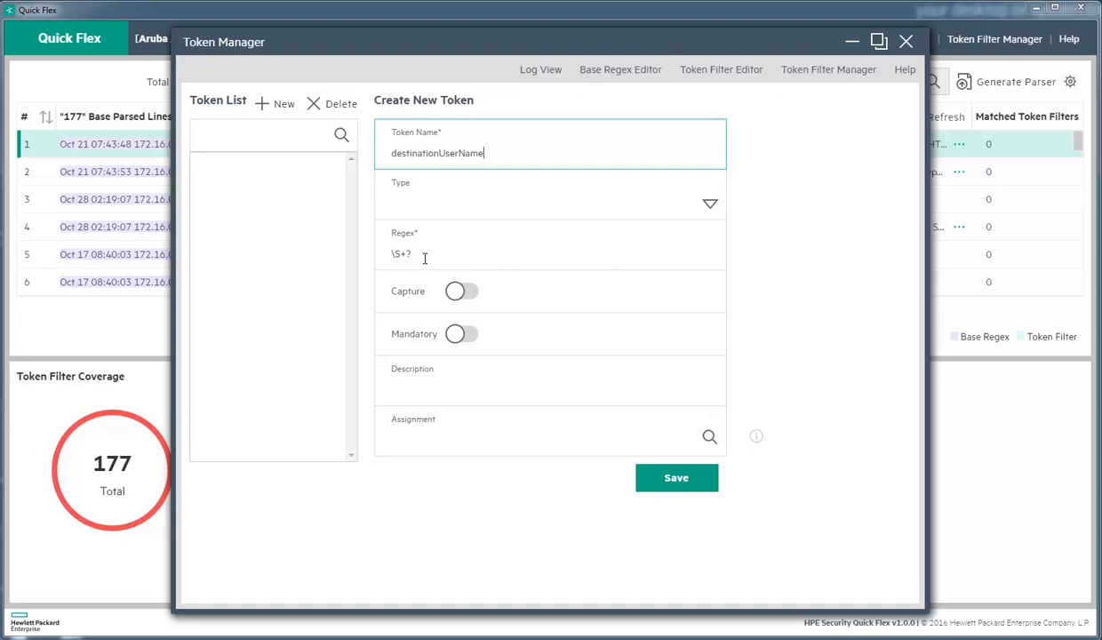
{"action": "left_click", "coordinate": [420, 251]}
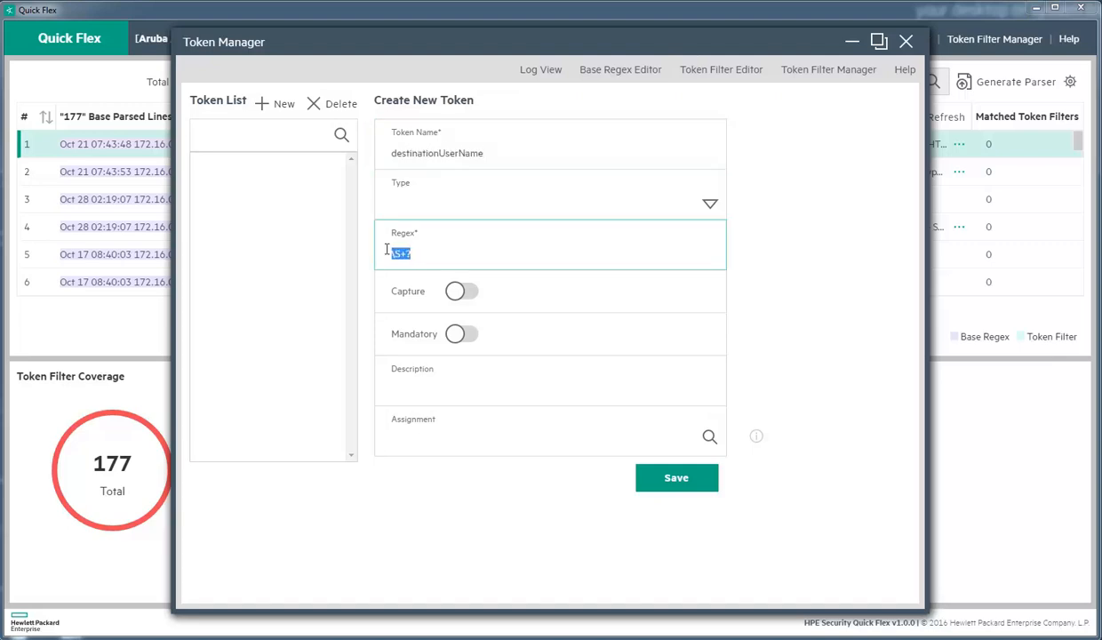
{"action": "type", "text": ".*"}
{"action": "left_click", "coordinate": [457, 292]}
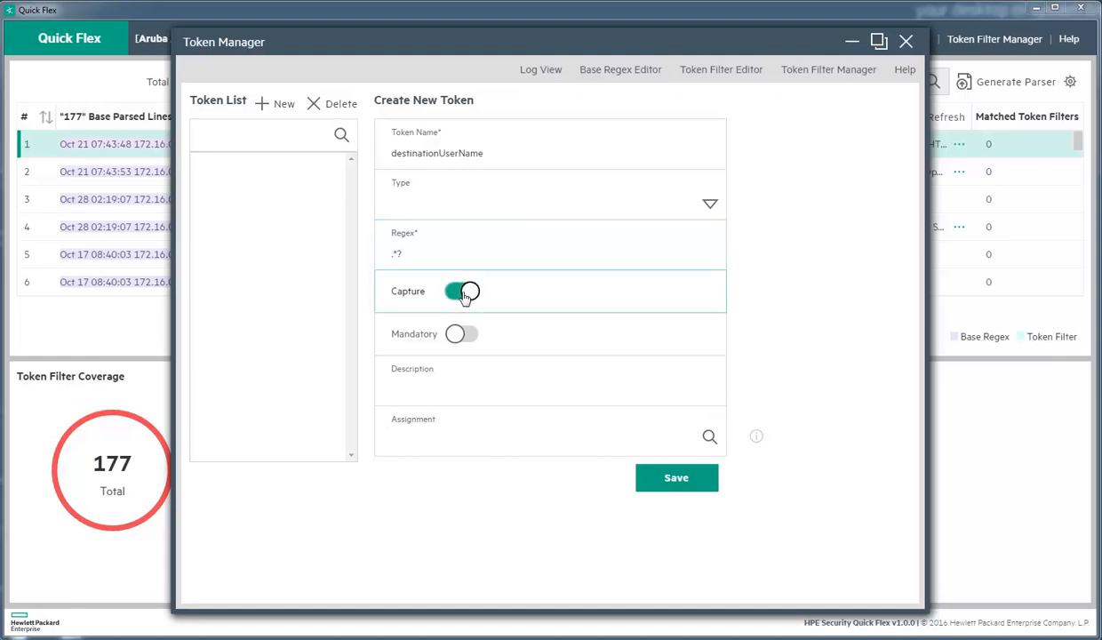
{"action": "left_click", "coordinate": [467, 339]}
Step: Assign the new token to Destination User Name and save it
{"action": "left_click", "coordinate": [515, 435]}
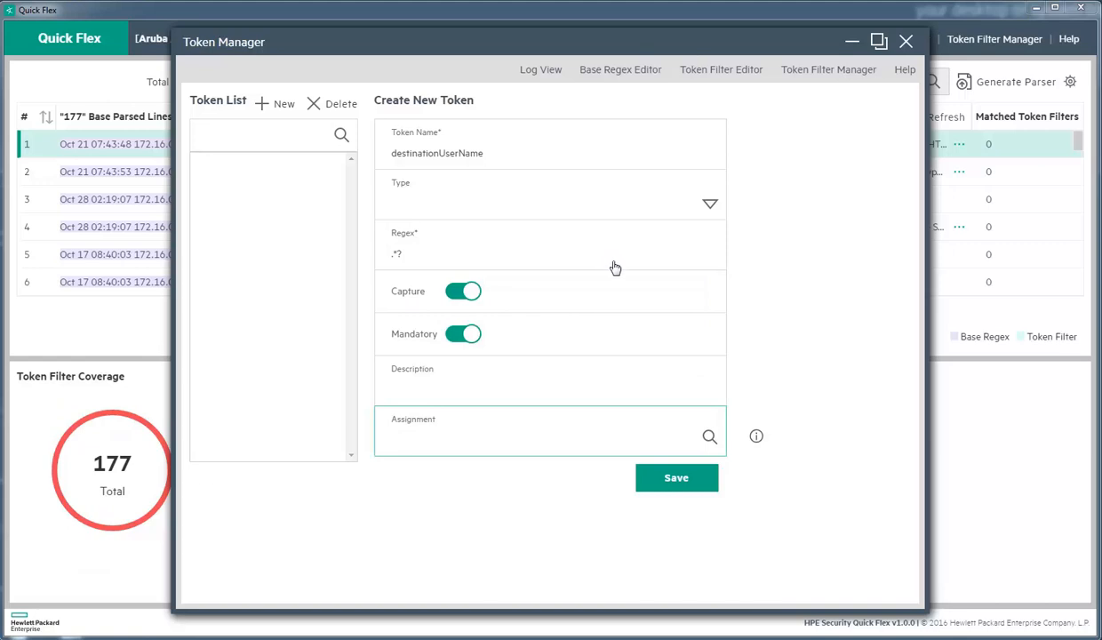
{"action": "type", "text": "des"}
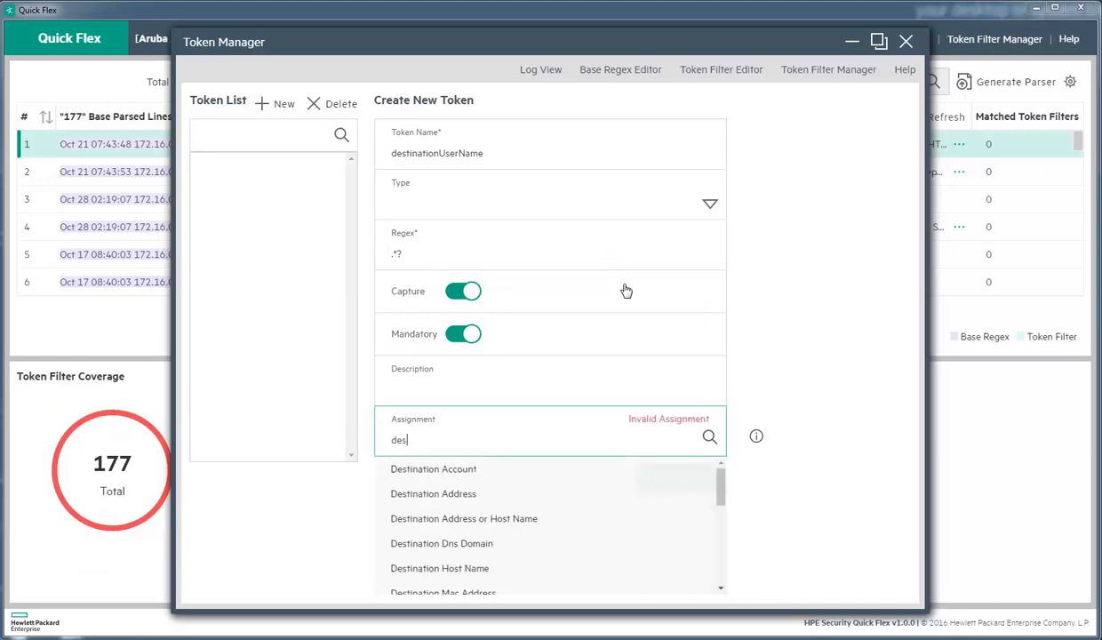
{"action": "type", "text": "tion"}
{"action": "key", "text": "BackSpace"}
{"action": "key", "text": "BackSpace"}
{"action": "key", "text": "BackSpace"}
{"action": "type", "text": "nation user"}
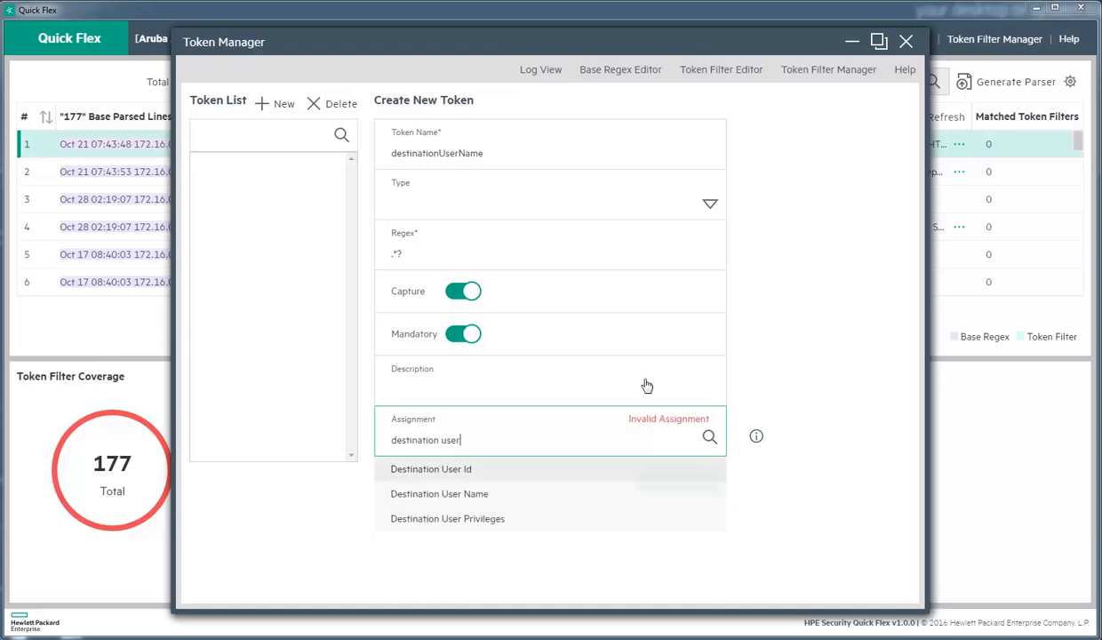
{"action": "key", "text": "Down"}
{"action": "key", "text": "Return"}
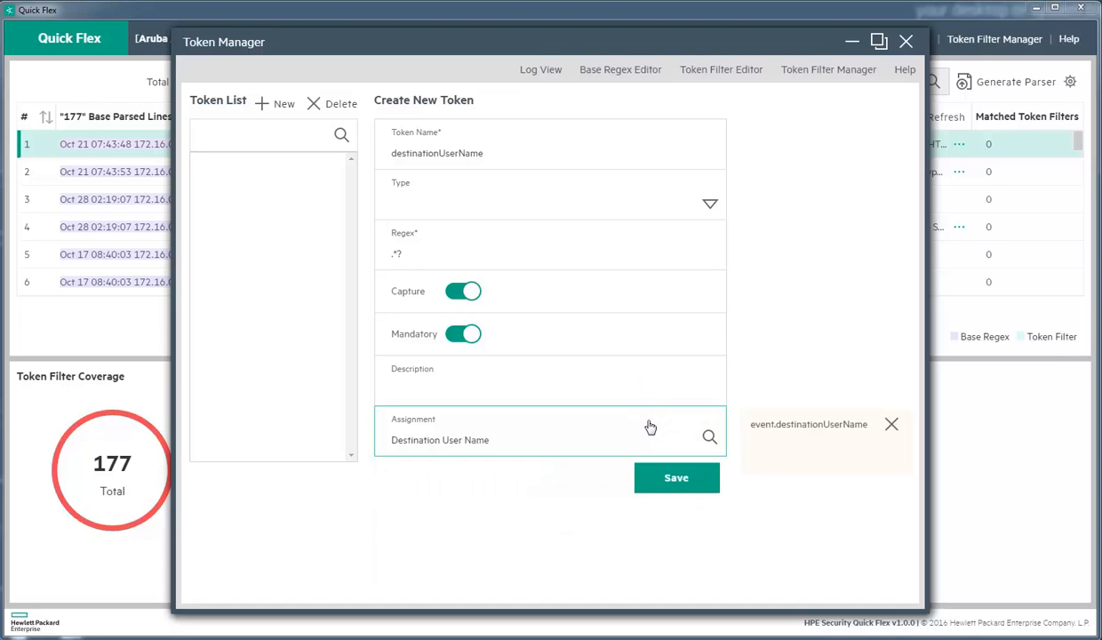
{"action": "left_click", "coordinate": [650, 449]}
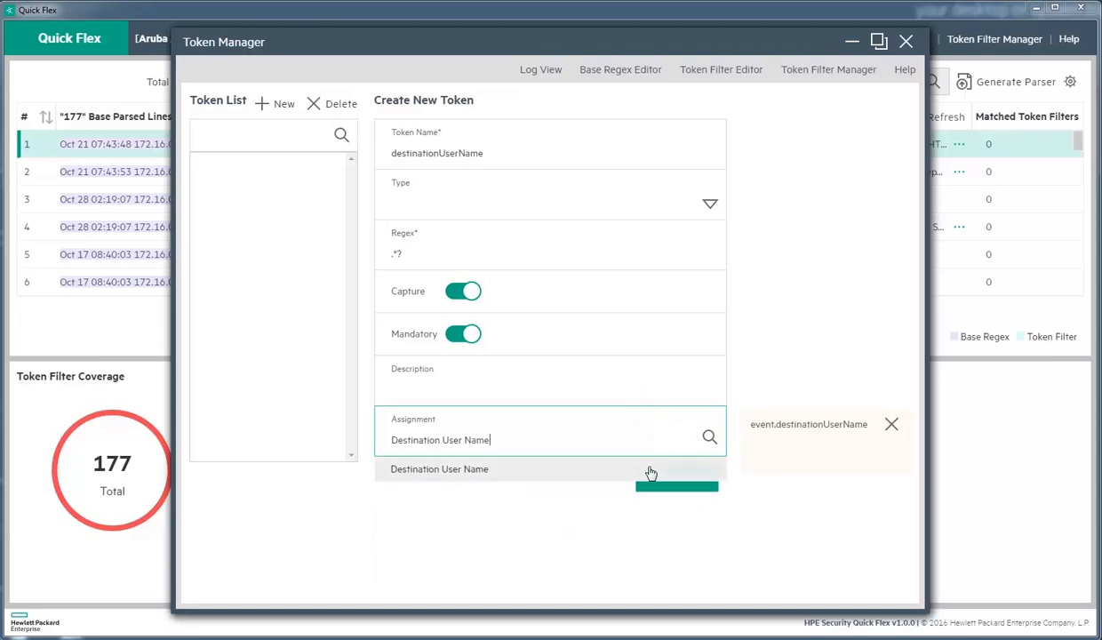
{"action": "left_click", "coordinate": [650, 469]}
{"action": "left_click", "coordinate": [647, 474]}
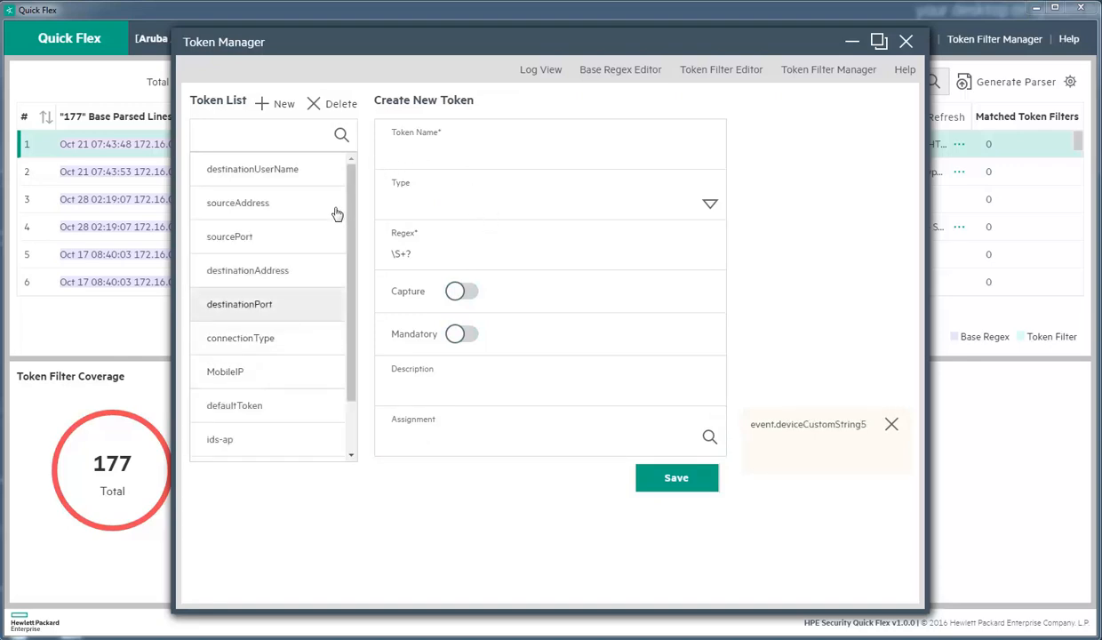
Step: Review the token list and the details of defaultToken and connectionType, and close the Token Manager
{"action": "scroll", "coordinate": [313, 249], "scroll_direction": "down", "scroll_amount": 2}
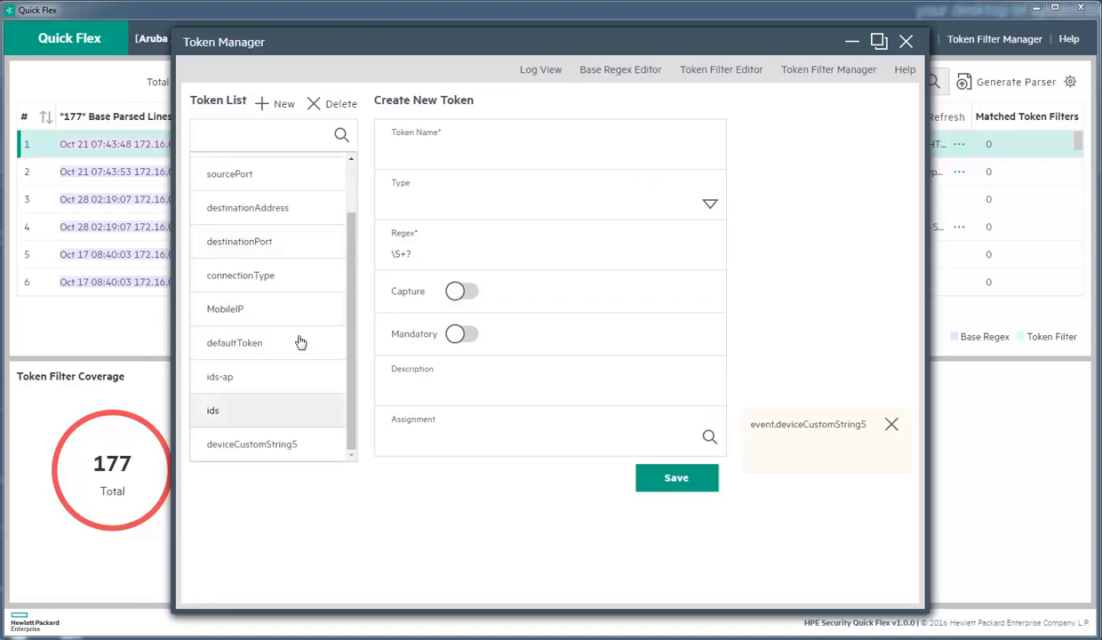
{"action": "left_click", "coordinate": [286, 346]}
{"action": "left_click", "coordinate": [286, 277]}
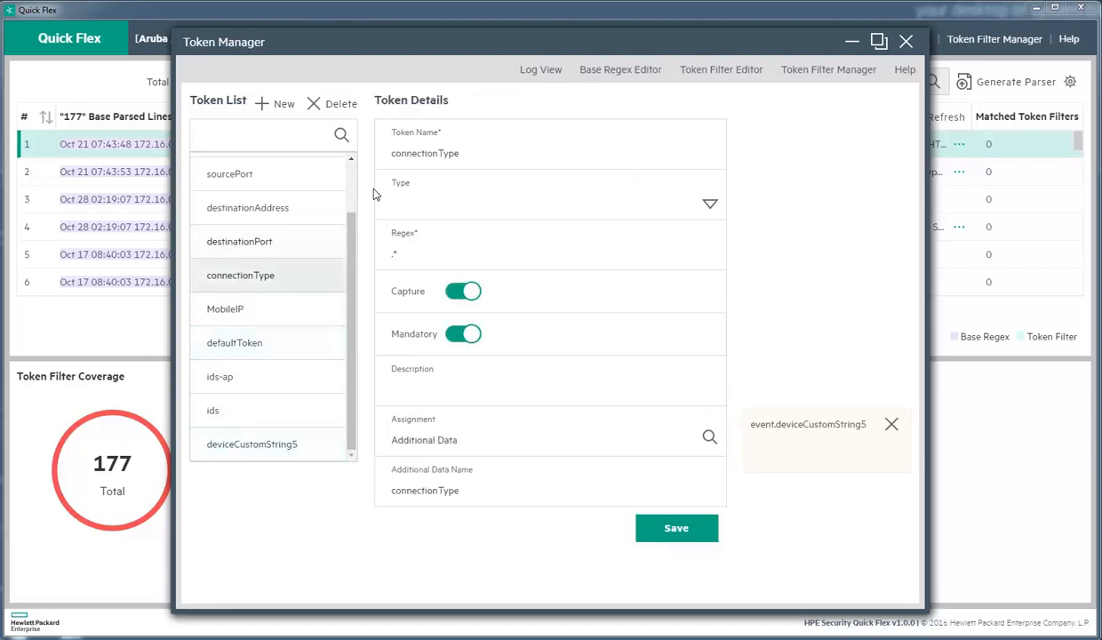
{"action": "left_click", "coordinate": [906, 41]}
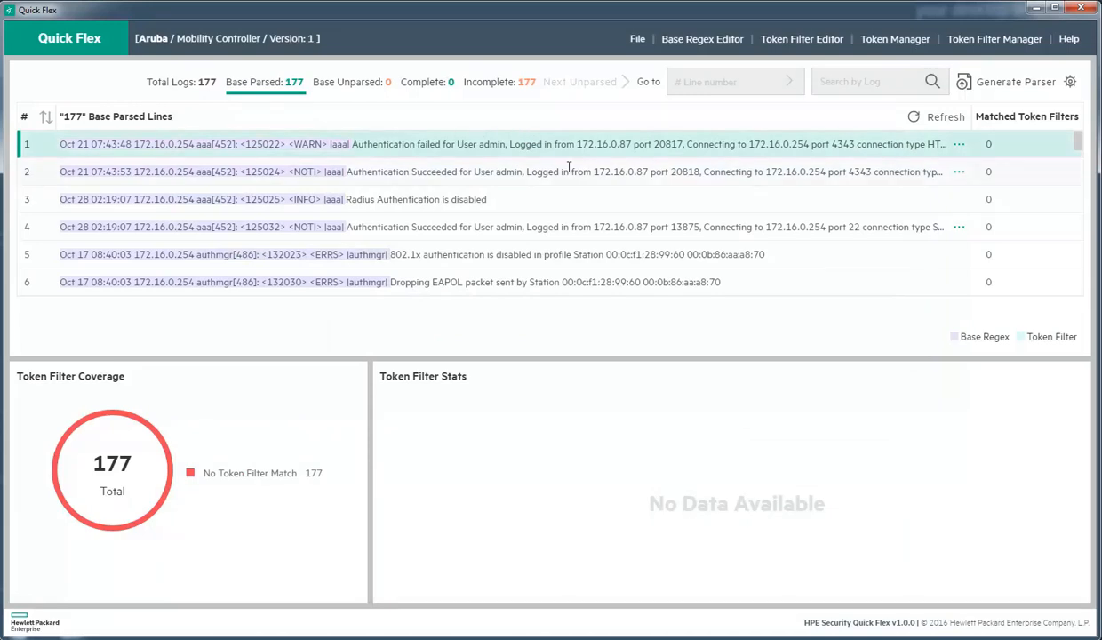
Step: Start a token filter from the selected log line with IDs 125022,125024,125032 and replace "failed" with \w+ in the filter text
{"action": "left_click", "coordinate": [805, 42]}
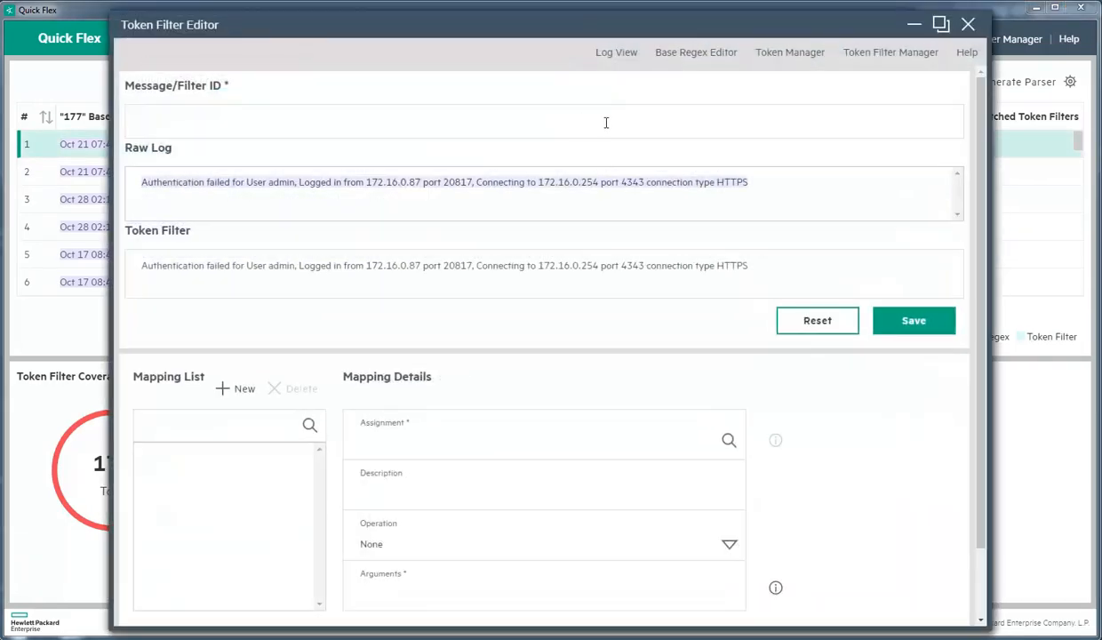
{"action": "left_click", "coordinate": [336, 123]}
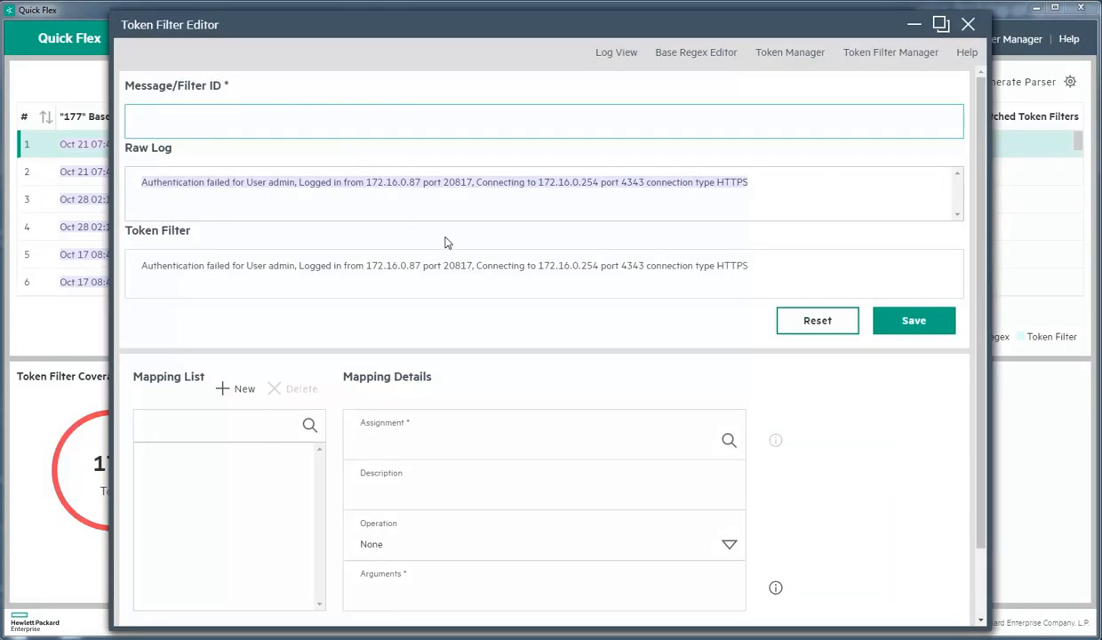
{"action": "type", "text": "125022,125024,125032"}
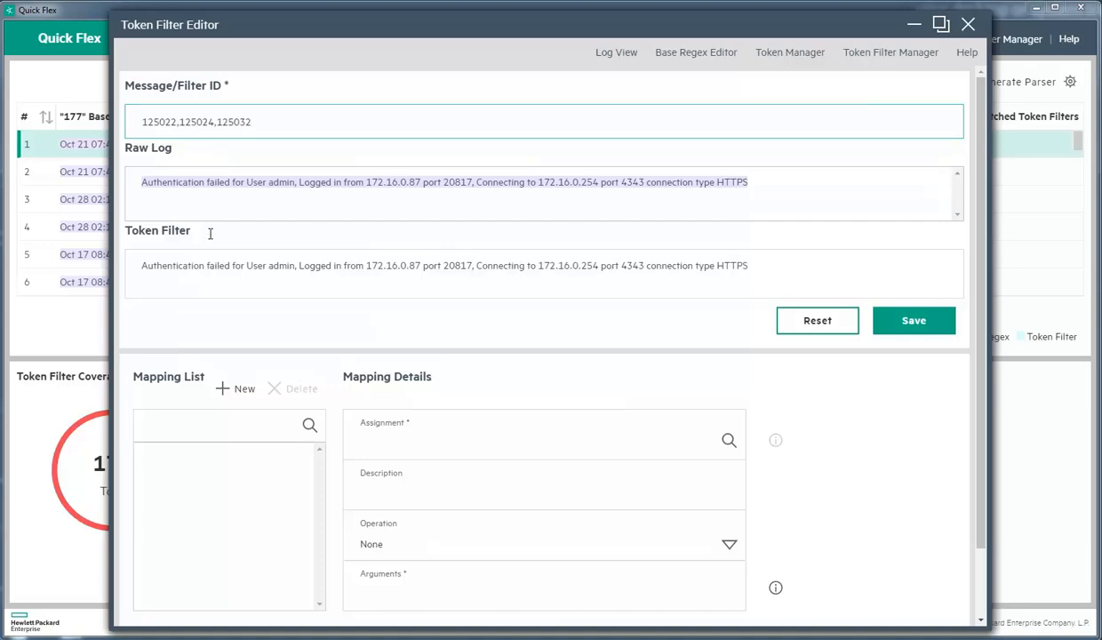
{"action": "left_click_drag", "start_coordinate": [207, 268], "coordinate": [228, 268]}
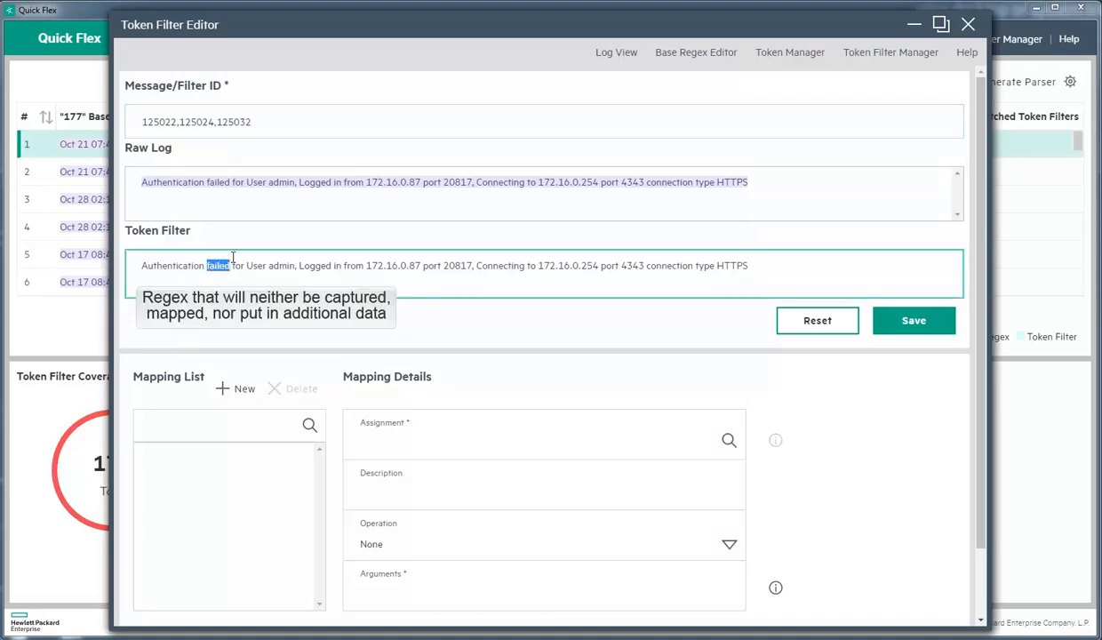
{"action": "type", "text": "\\w+"}
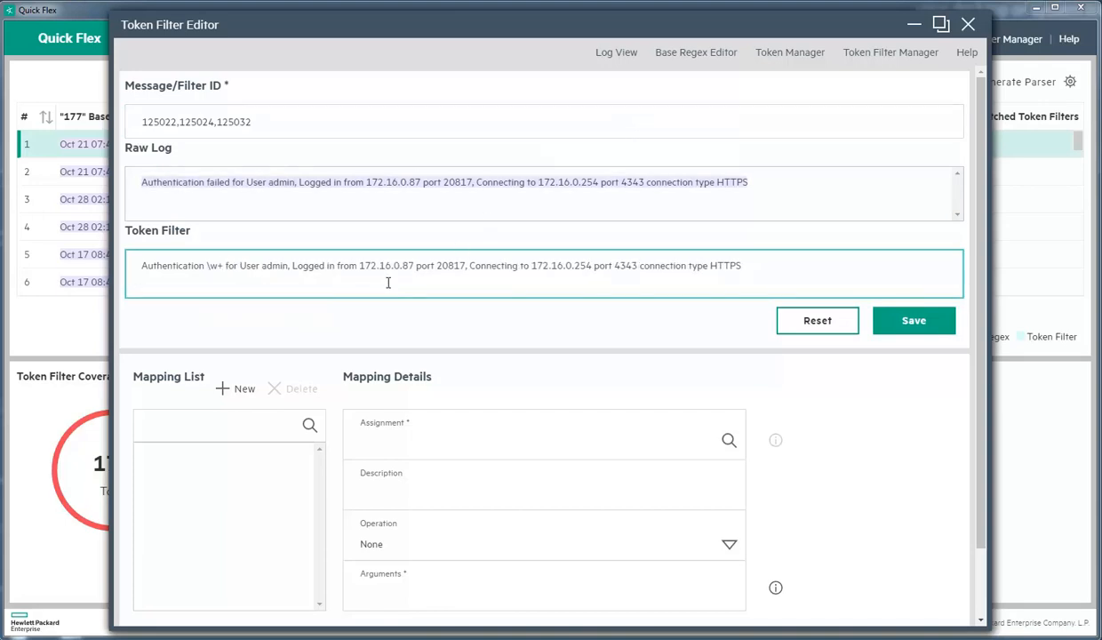
Step: Tokenize "admin" in the token filter as destinationUserName, showing the token's details before applying it
{"action": "double_click", "coordinate": [279, 266]}
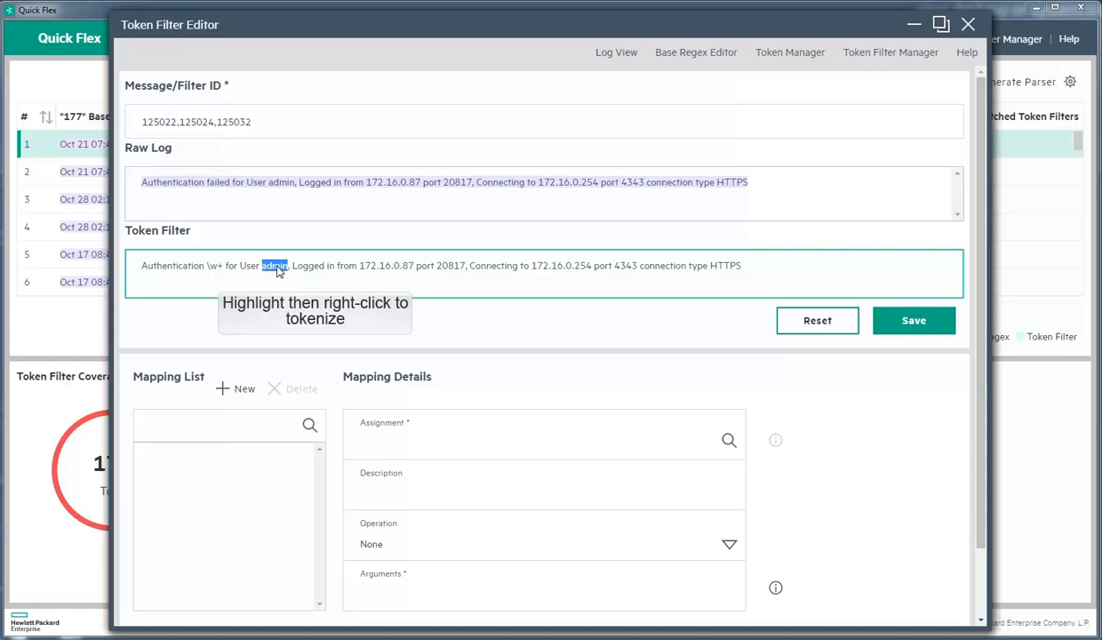
{"action": "right_click", "coordinate": [278, 266]}
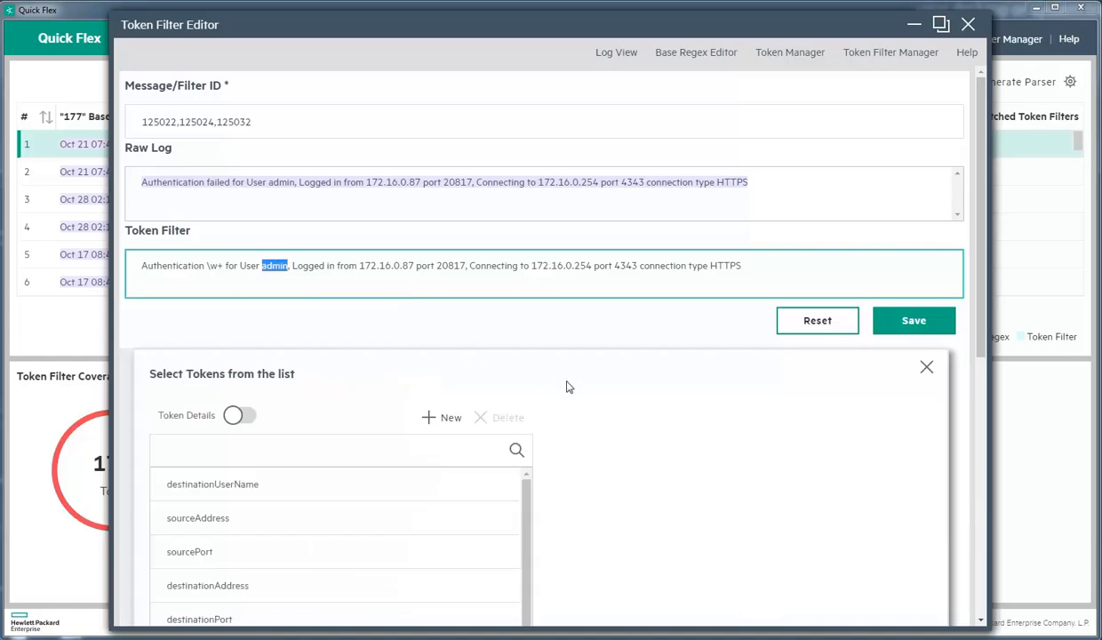
{"action": "scroll", "coordinate": [614, 365], "scroll_direction": "down", "scroll_amount": 1}
{"action": "scroll", "coordinate": [624, 373], "scroll_direction": "down", "scroll_amount": 1}
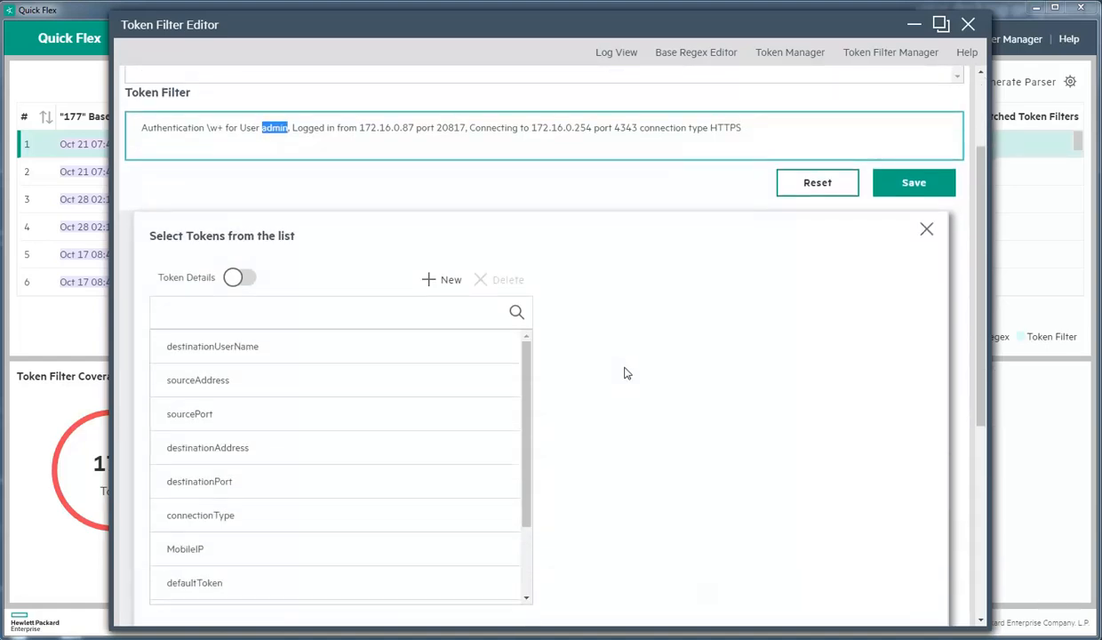
{"action": "left_click", "coordinate": [299, 356]}
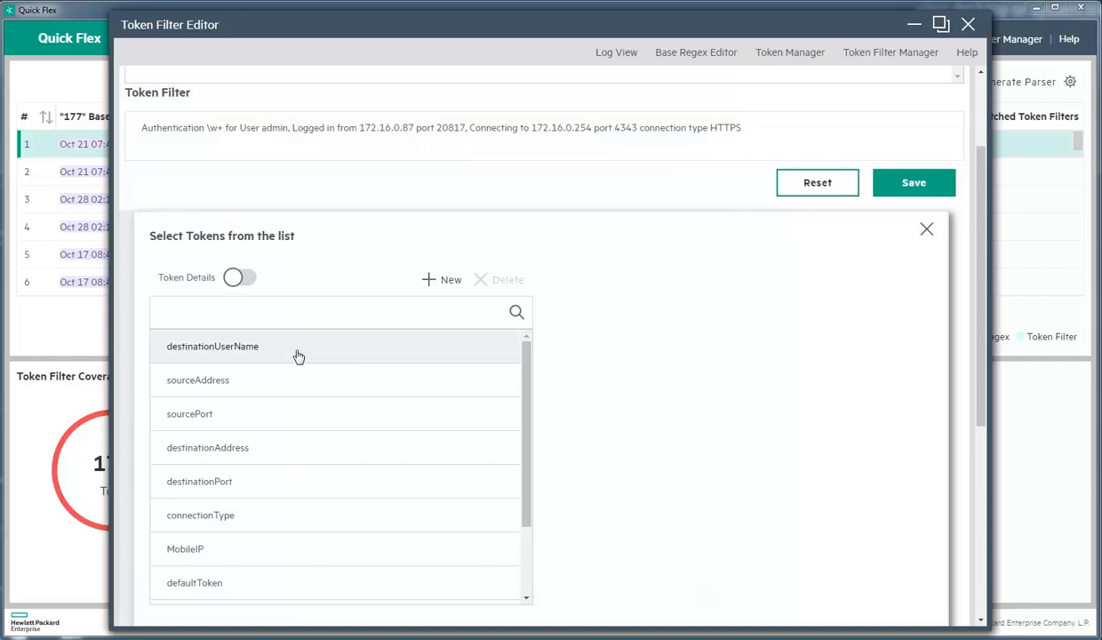
{"action": "left_click", "coordinate": [236, 278]}
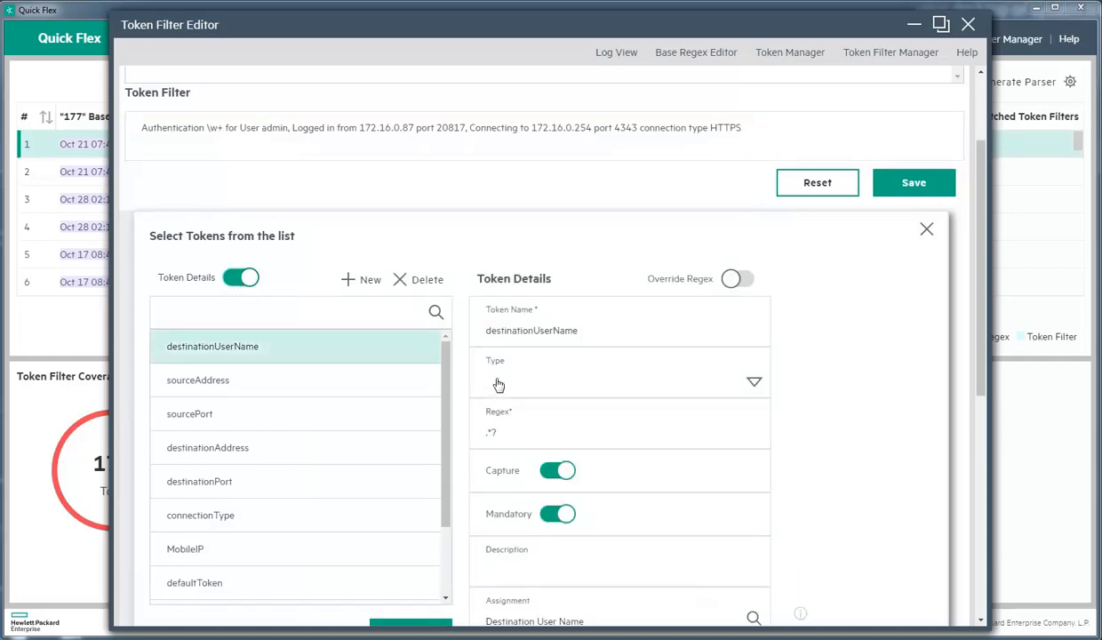
{"action": "scroll", "coordinate": [500, 386], "scroll_direction": "down", "scroll_amount": 2}
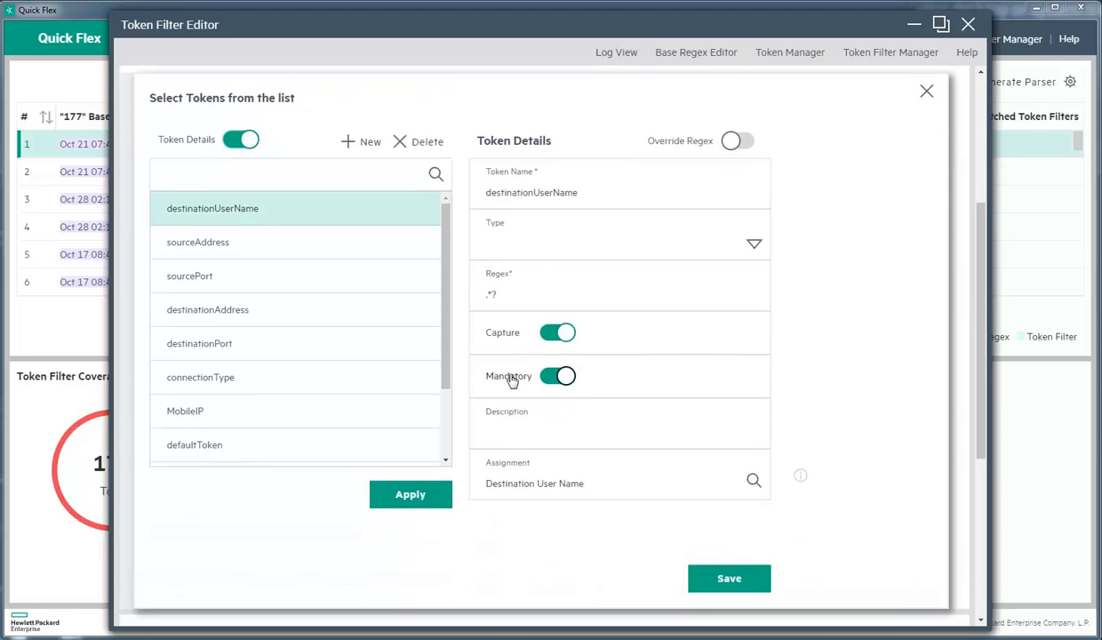
{"action": "left_click", "coordinate": [400, 494]}
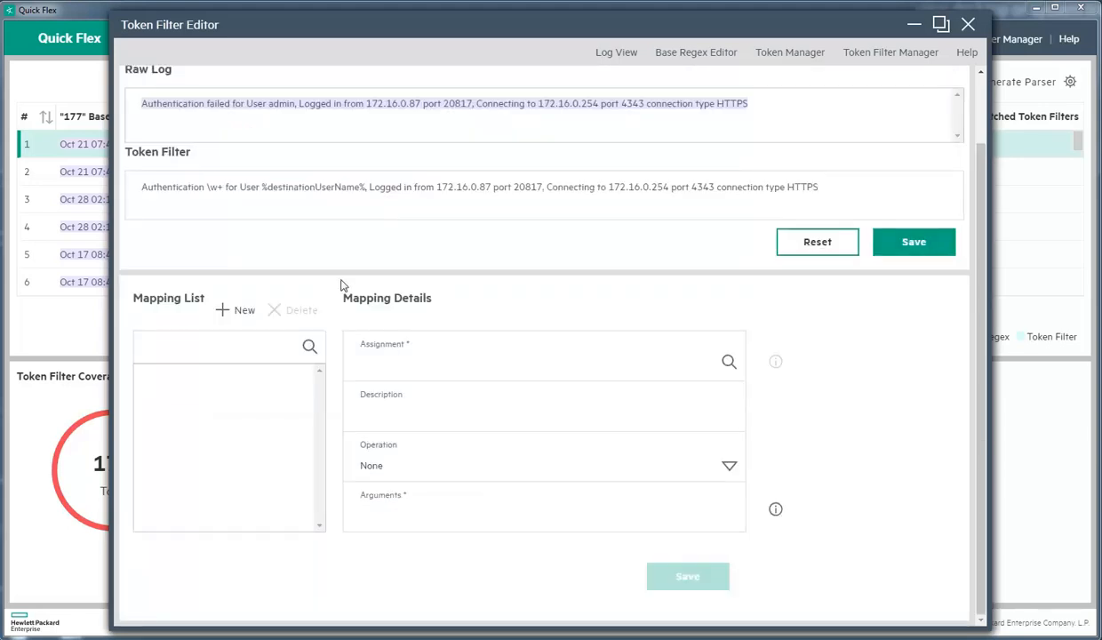
Step: Tokenize the address 172.16.0.87 in the token filter text as sourceAddress
{"action": "left_click_drag", "start_coordinate": [437, 187], "coordinate": [496, 187]}
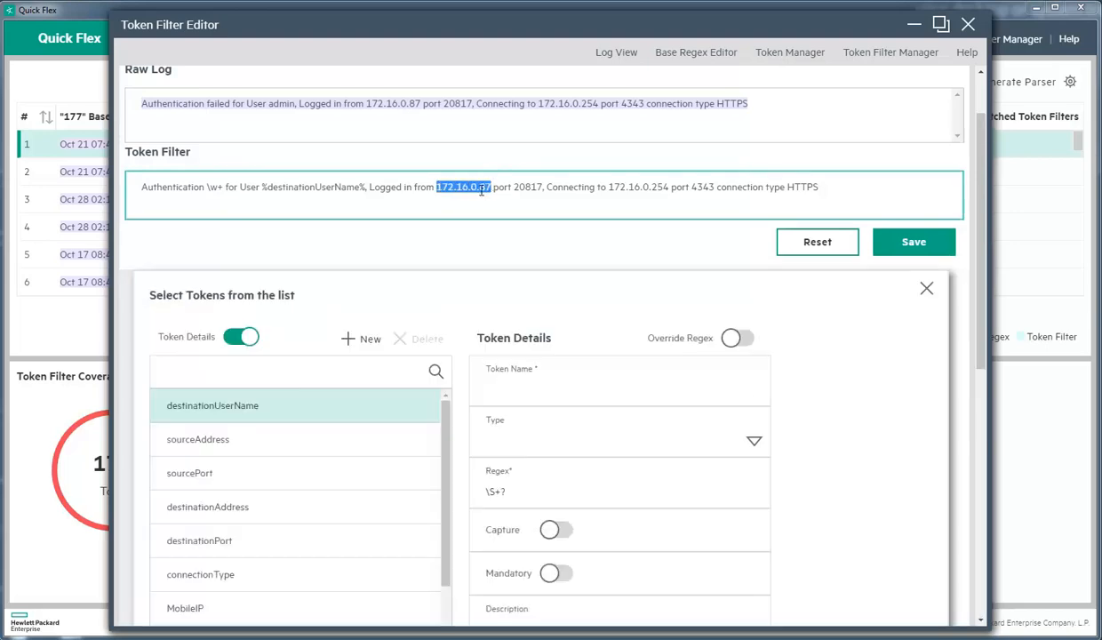
{"action": "left_click", "coordinate": [337, 446]}
{"action": "scroll", "coordinate": [471, 506], "scroll_direction": "down", "scroll_amount": 3}
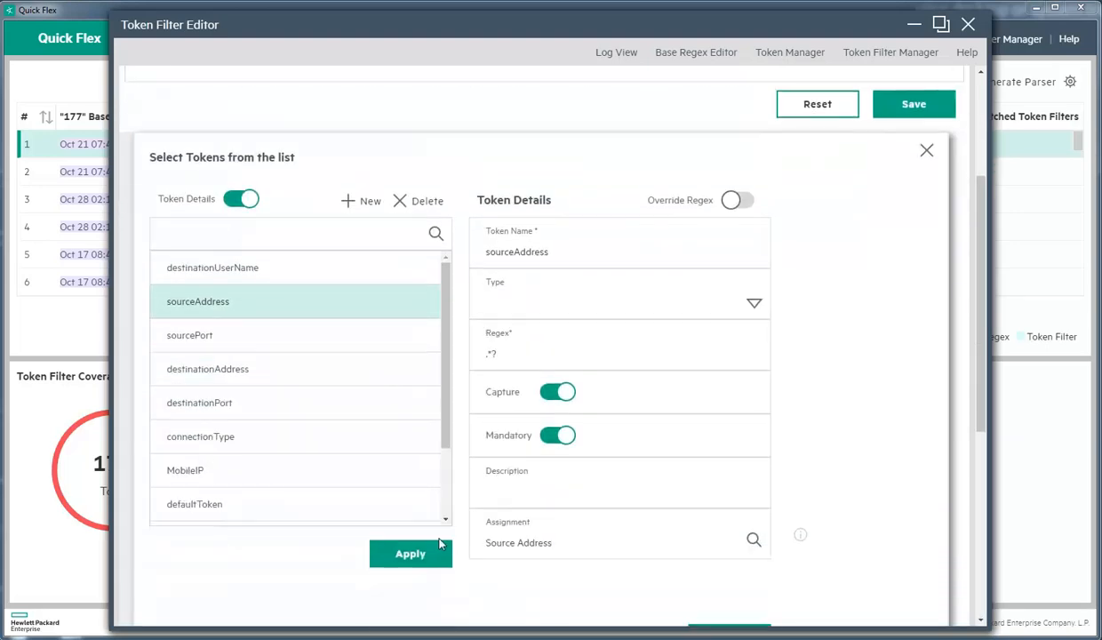
{"action": "left_click", "coordinate": [441, 546]}
Step: Replace port number 20817 in the token filter text with the sourcePort token
{"action": "double_click", "coordinate": [546, 187]}
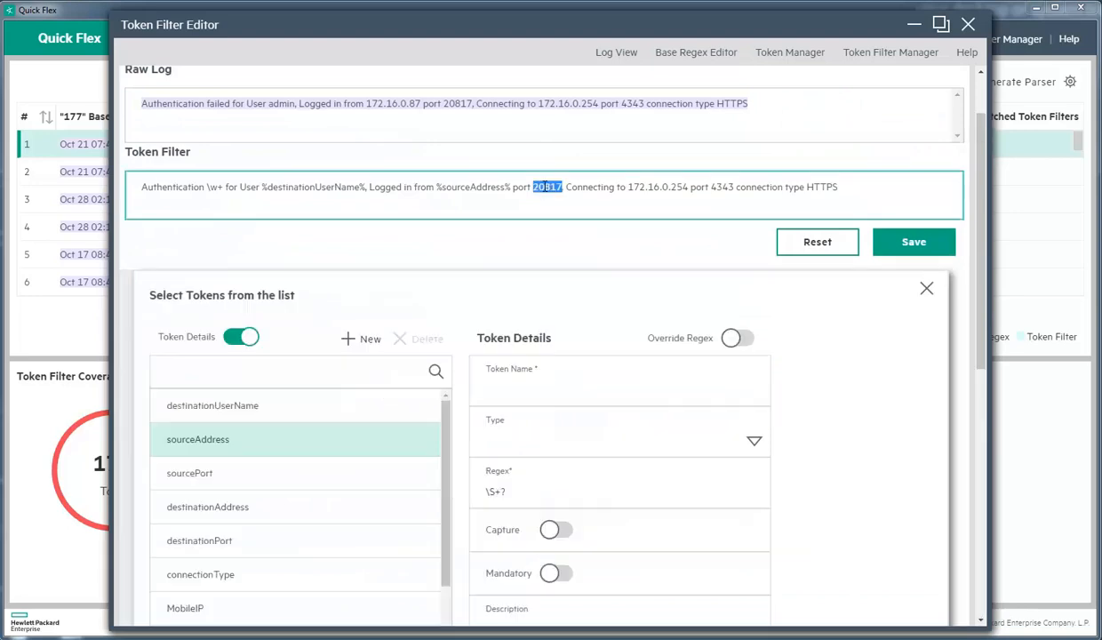
{"action": "left_click", "coordinate": [349, 475]}
{"action": "left_click", "coordinate": [547, 497]}
{"action": "scroll", "coordinate": [544, 502], "scroll_direction": "down", "scroll_amount": 2}
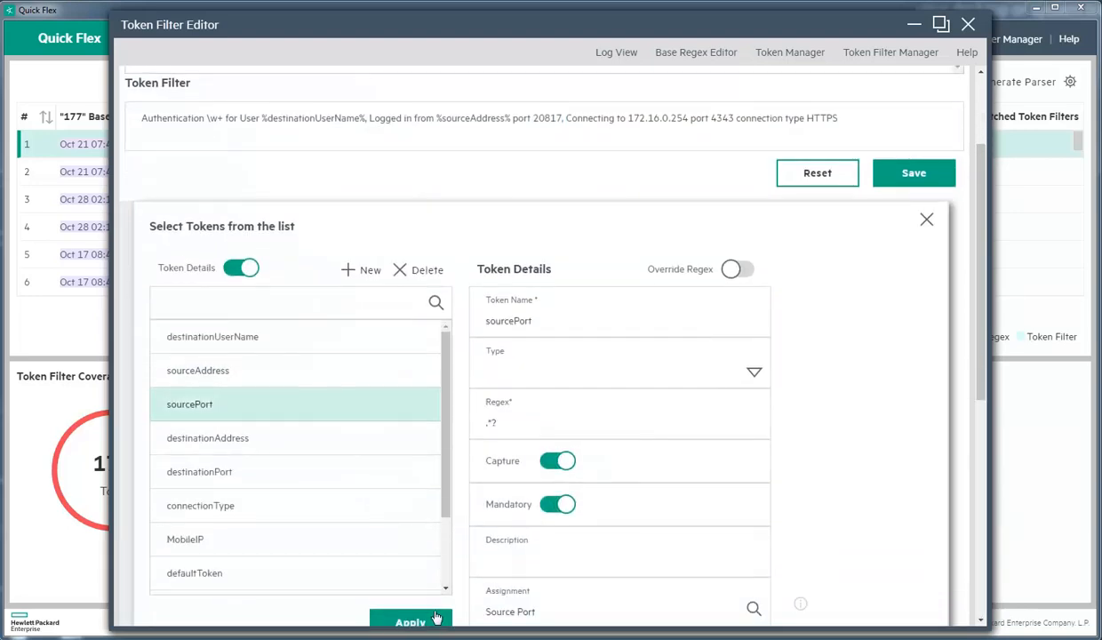
{"action": "left_click", "coordinate": [416, 620]}
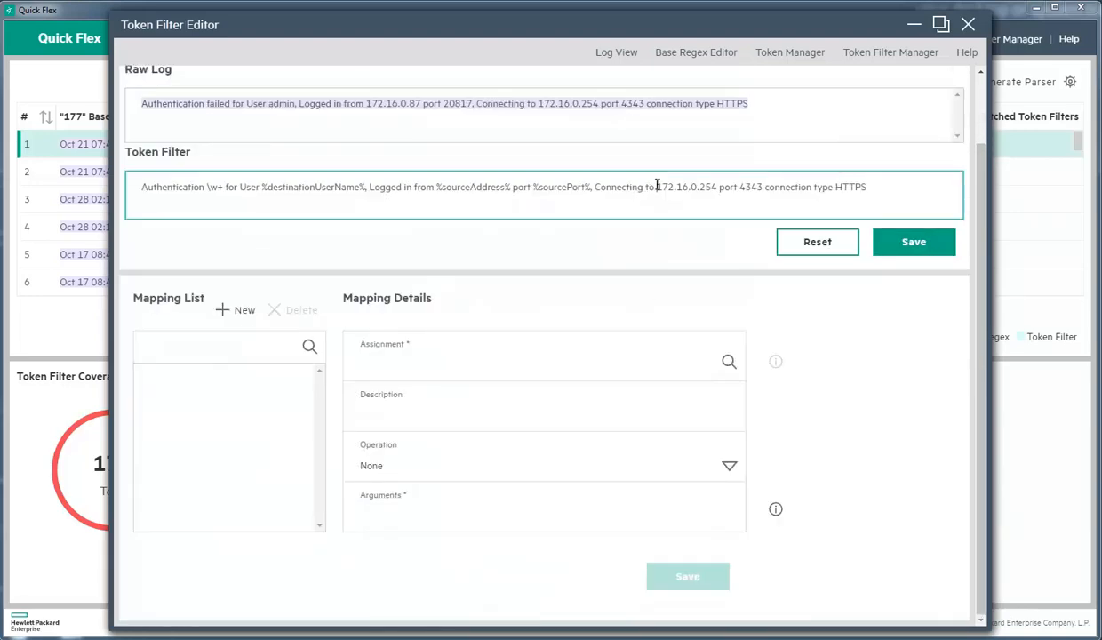
Step: Tokenize the address 172.16.0.254 in the token filter text as destinationAddress
{"action": "left_click_drag", "start_coordinate": [657, 189], "coordinate": [711, 189]}
{"action": "left_click", "coordinate": [303, 507]}
{"action": "scroll", "coordinate": [442, 525], "scroll_direction": "down", "scroll_amount": 1}
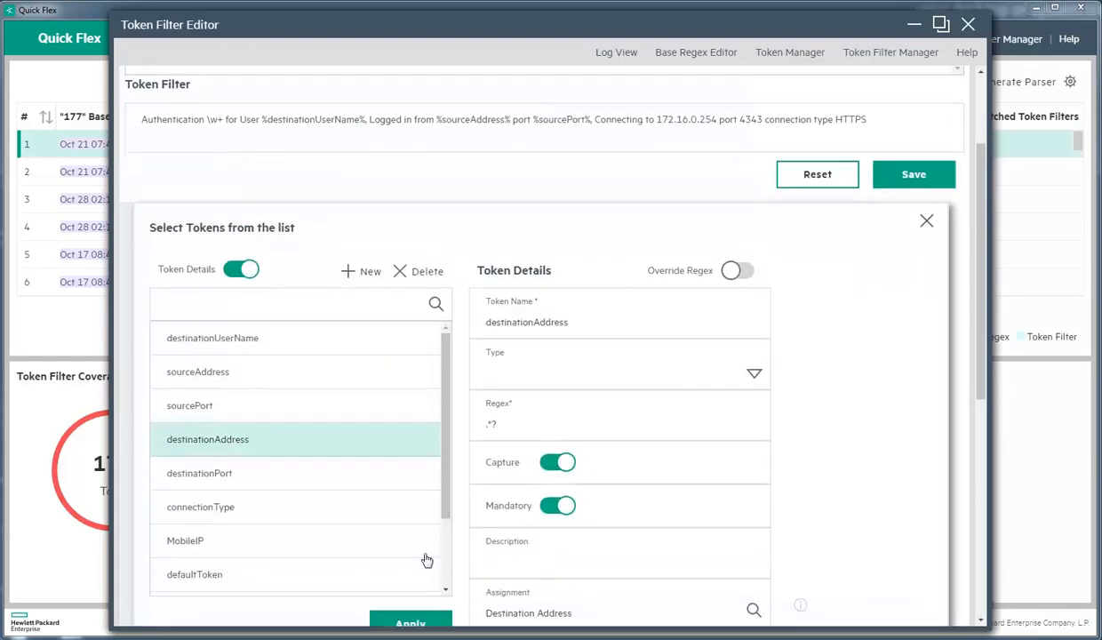
{"action": "left_click", "coordinate": [398, 601]}
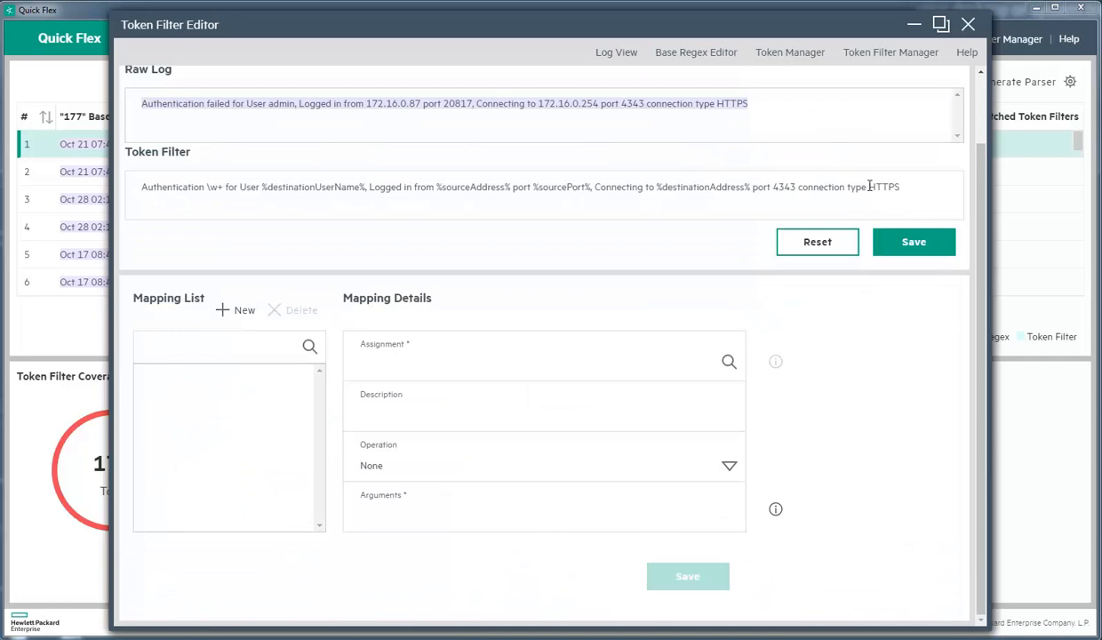
Step: Replace HTTPS at the end of the token filter text with the connectionType token
{"action": "mouse_move", "coordinate": [870, 187]}
{"action": "left_mouse_down"}
{"action": "mouse_move", "coordinate": [900, 187]}
{"action": "mouse_move", "coordinate": [888, 186]}
{"action": "left_mouse_up"}
{"action": "scroll", "coordinate": [676, 444], "scroll_direction": "down", "scroll_amount": 1}
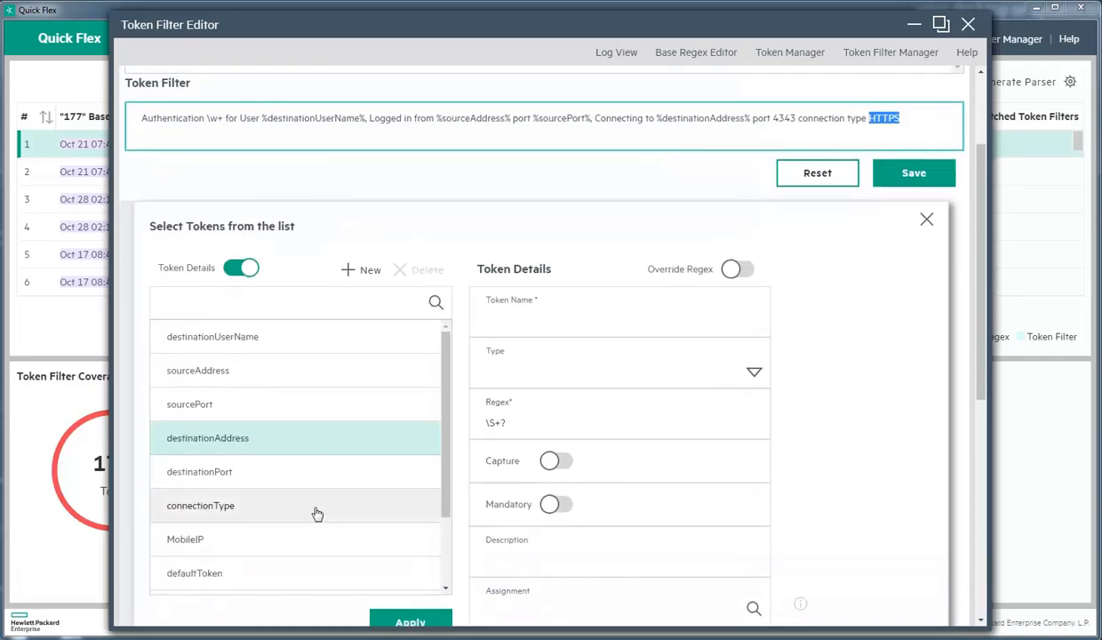
{"action": "left_click", "coordinate": [317, 514]}
{"action": "scroll", "coordinate": [718, 419], "scroll_direction": "down", "scroll_amount": 1}
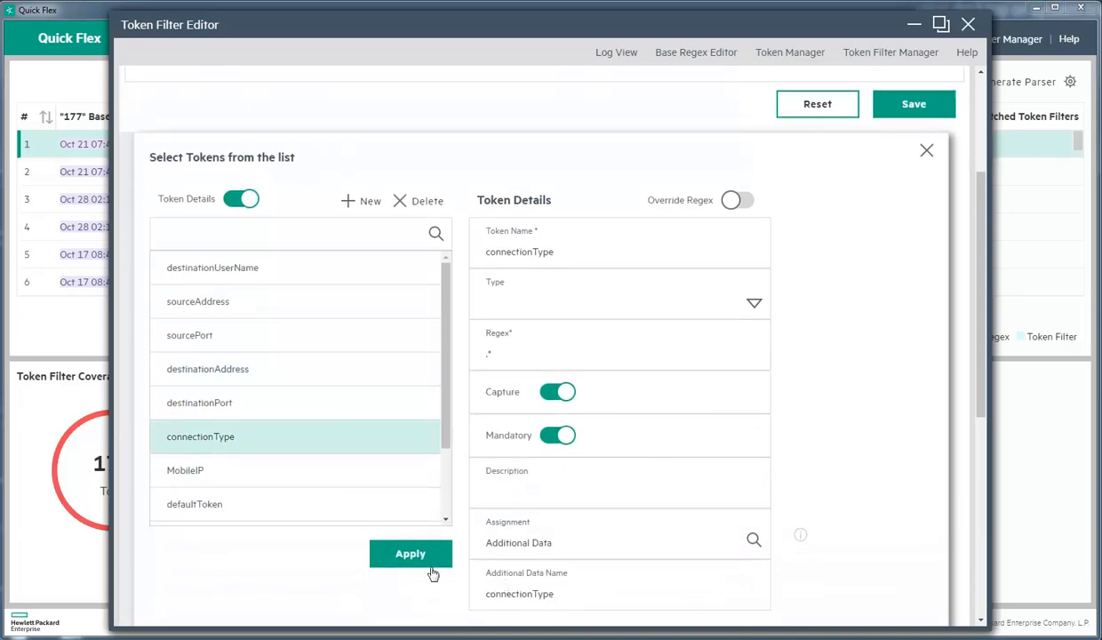
{"action": "left_click", "coordinate": [435, 560]}
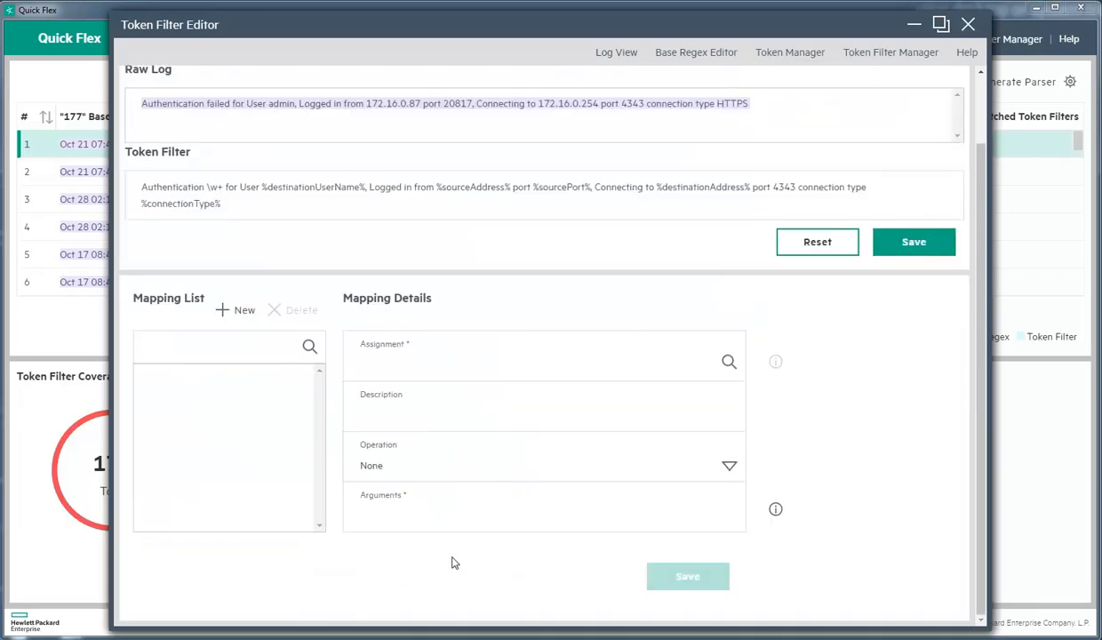
Step: Tokenize port number 4343 in the token filter text as destinationPort
{"action": "double_click", "coordinate": [775, 189]}
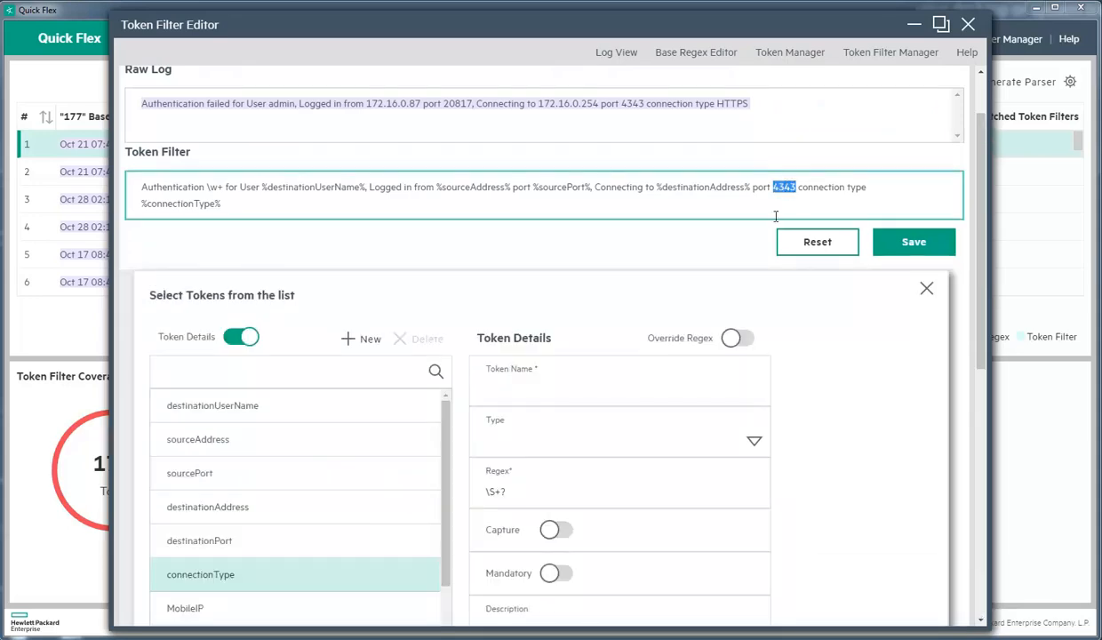
{"action": "left_click", "coordinate": [327, 478]}
{"action": "scroll", "coordinate": [495, 549], "scroll_direction": "down", "scroll_amount": 1}
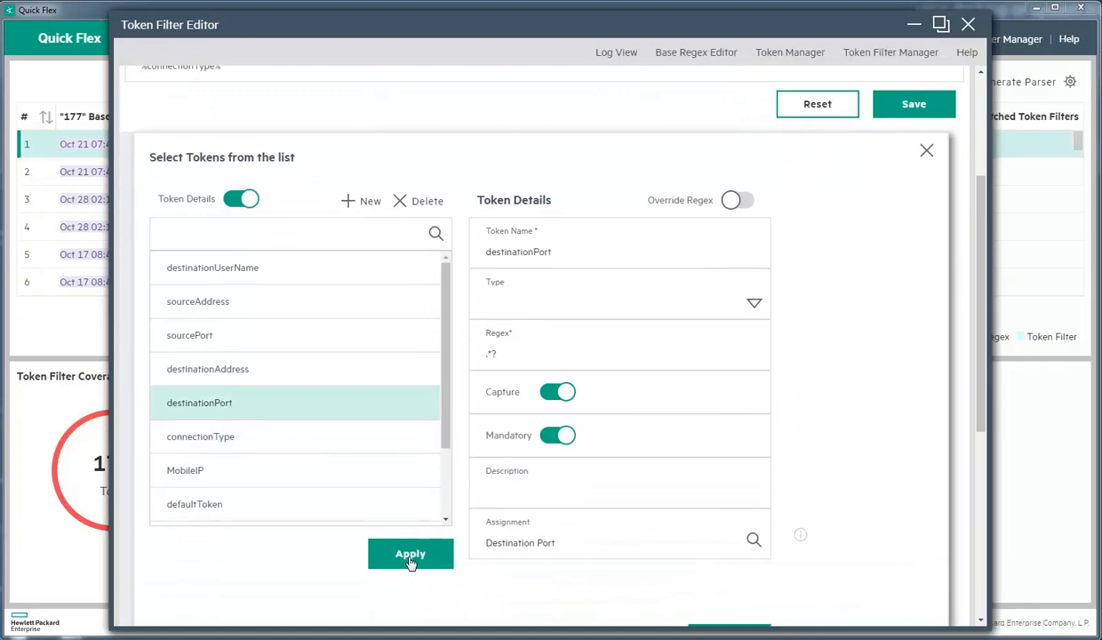
{"action": "scroll", "coordinate": [762, 374], "scroll_direction": "up", "scroll_amount": 2}
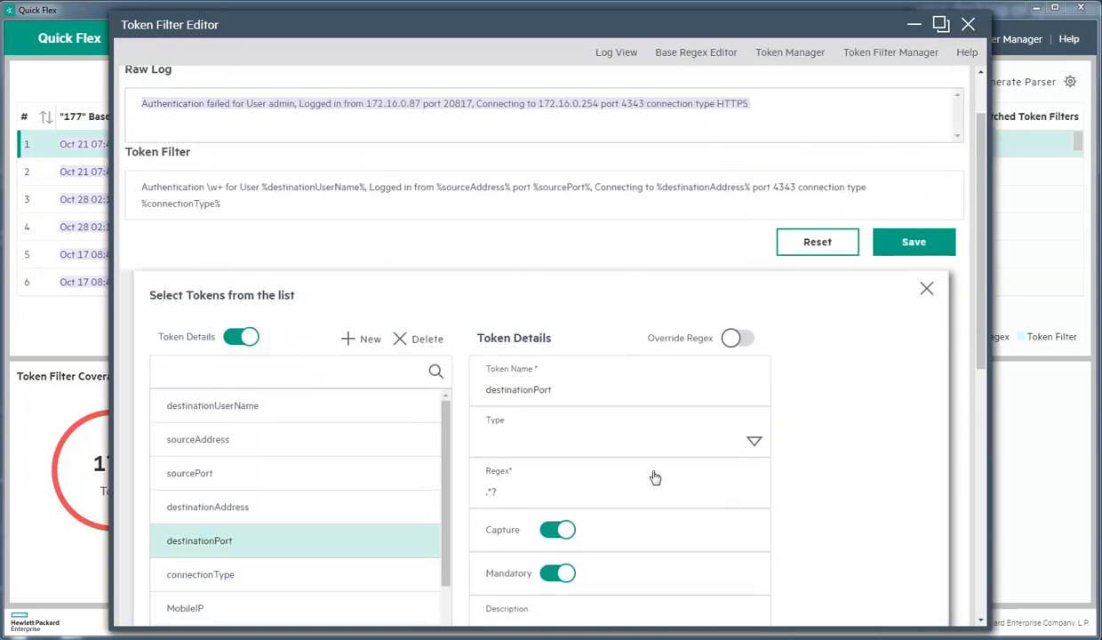
{"action": "scroll", "coordinate": [595, 480], "scroll_direction": "down", "scroll_amount": 2}
{"action": "left_click", "coordinate": [413, 562]}
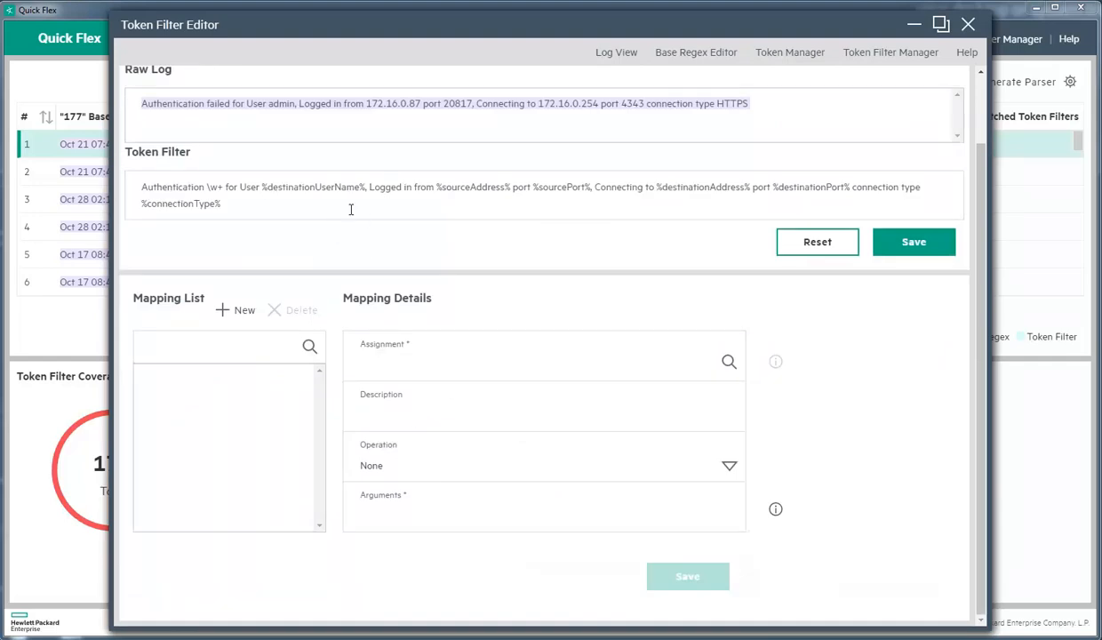
Step: Bring up the token choices for %destinationUserName%, view the connectionType details, and close the selection without applying a token
{"action": "left_click_drag", "start_coordinate": [261, 187], "coordinate": [294, 187]}
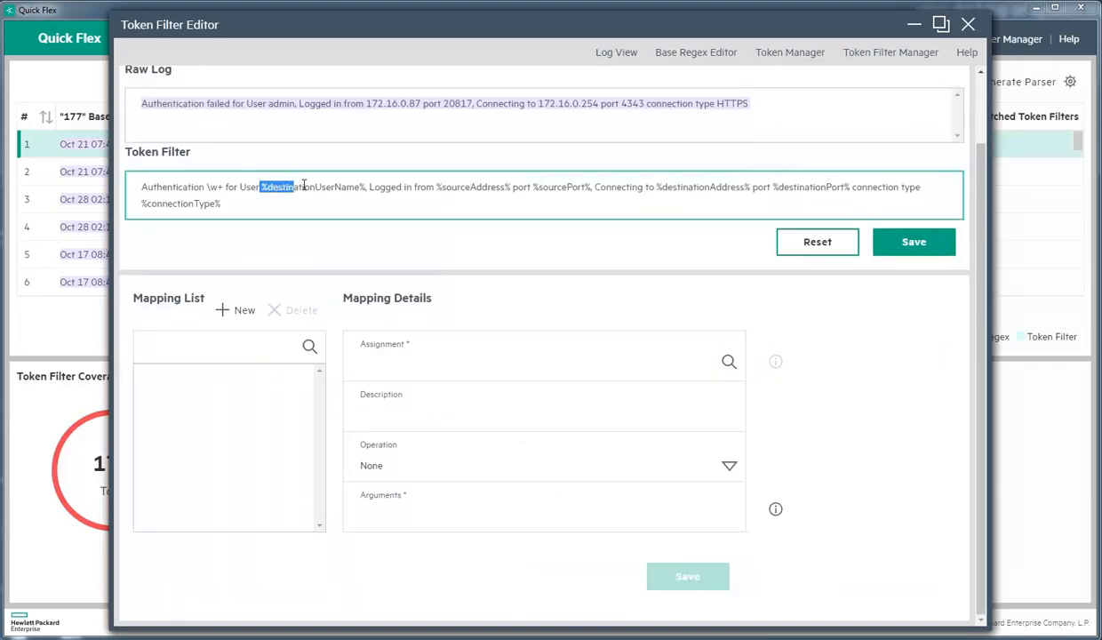
{"action": "left_click_drag", "start_coordinate": [364, 187], "coordinate": [270, 187]}
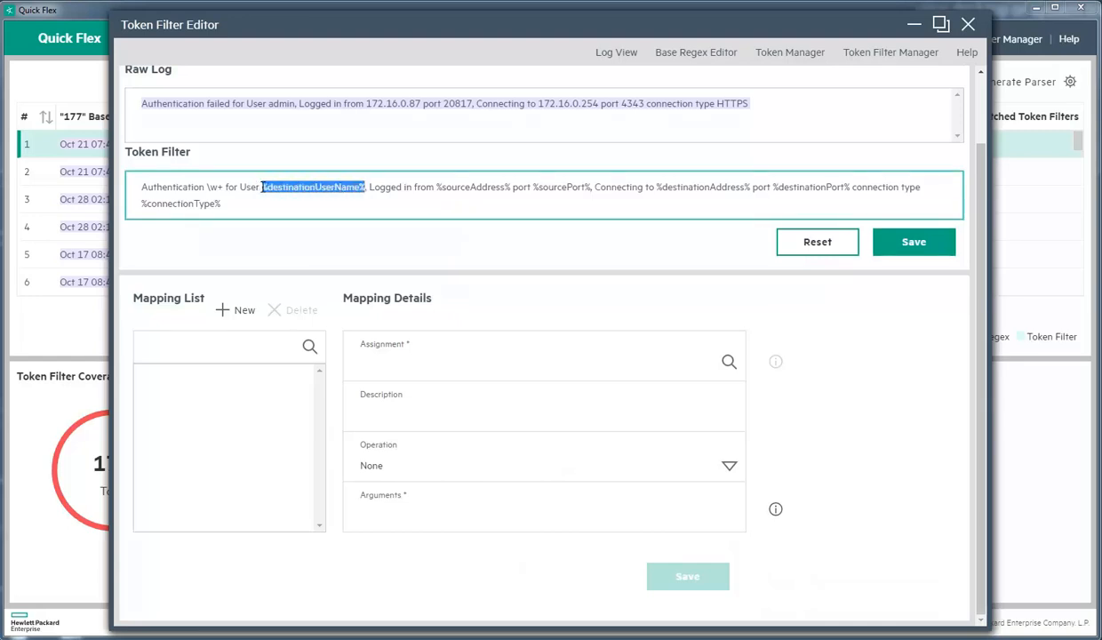
{"action": "right_click", "coordinate": [294, 186]}
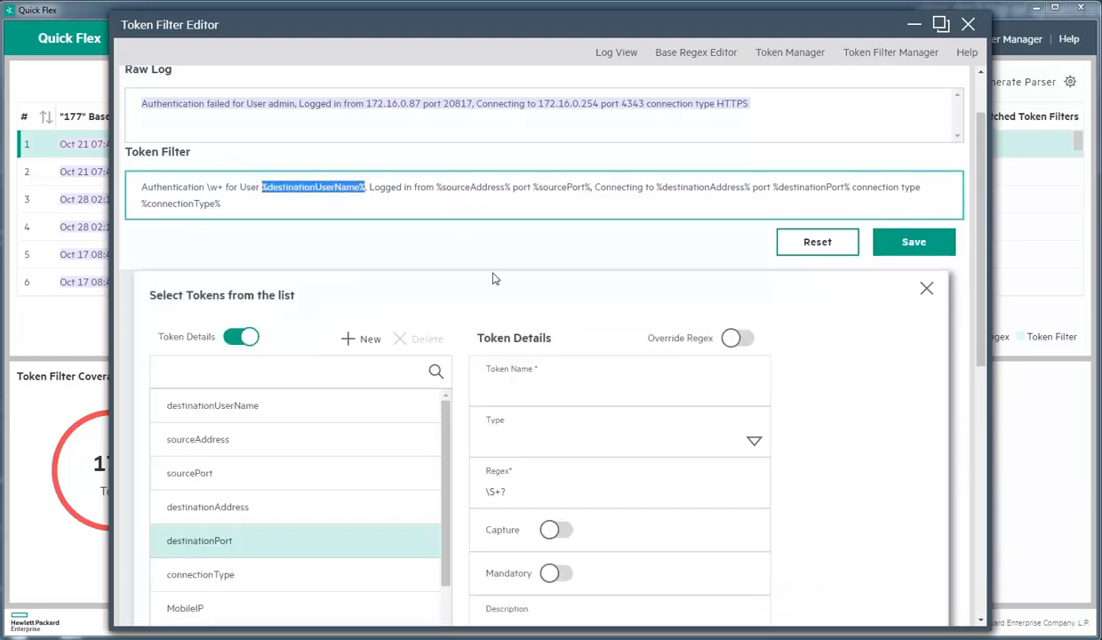
{"action": "scroll", "coordinate": [548, 330], "scroll_direction": "down", "scroll_amount": 2}
{"action": "left_click", "coordinate": [320, 438]}
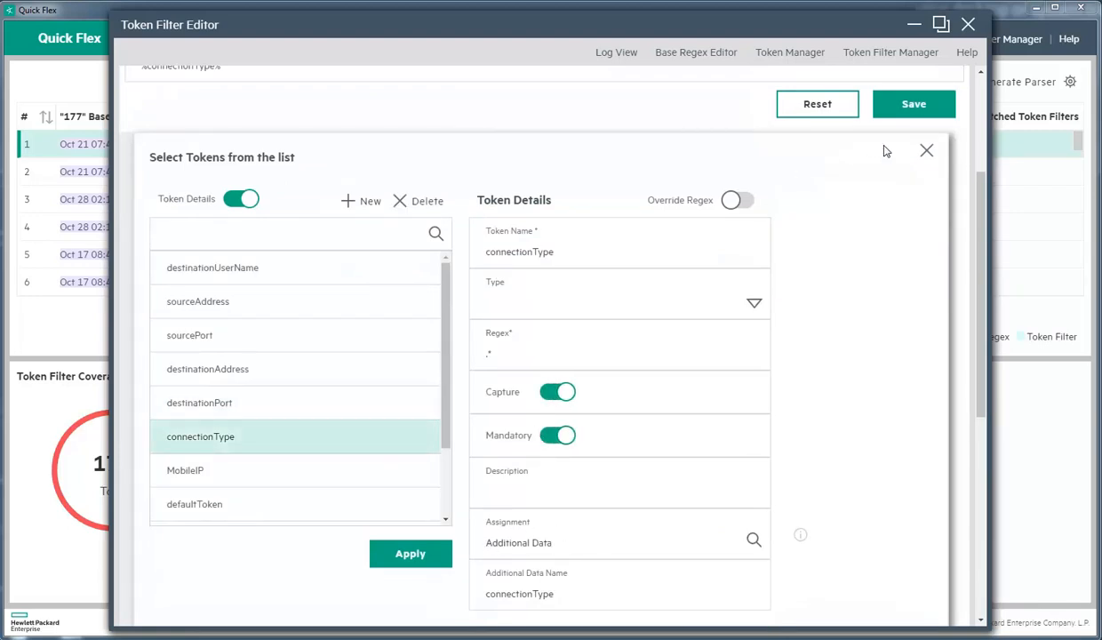
{"action": "left_click", "coordinate": [927, 151]}
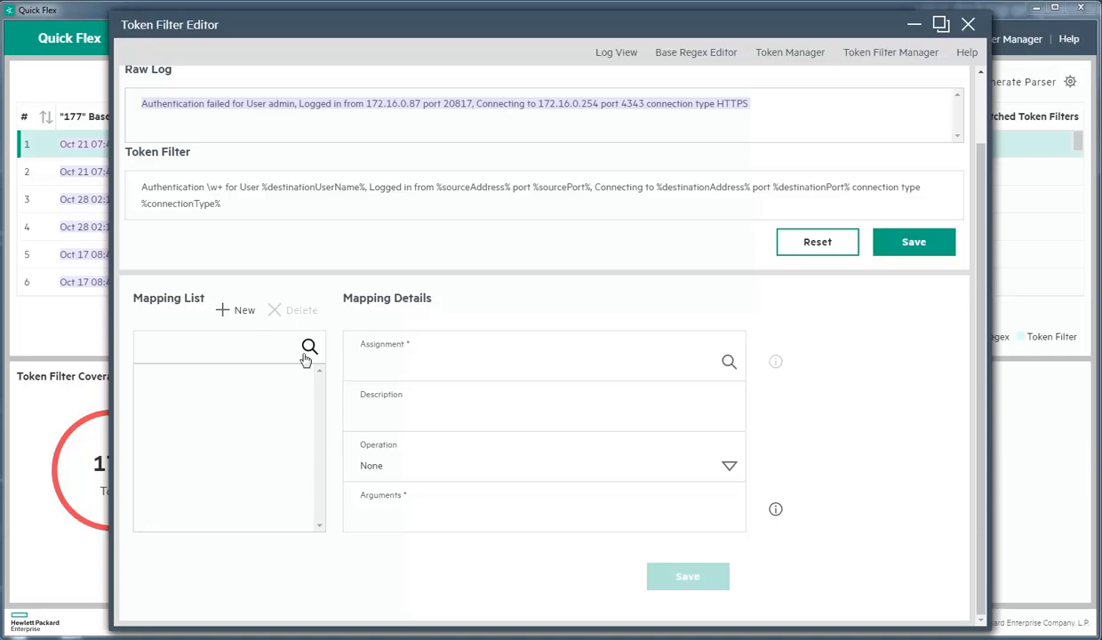
Step: Save the token filter for IDs 125022,125024,125032, and refresh the log lines in the main view
{"action": "scroll", "coordinate": [884, 352], "scroll_direction": "up", "scroll_amount": 1}
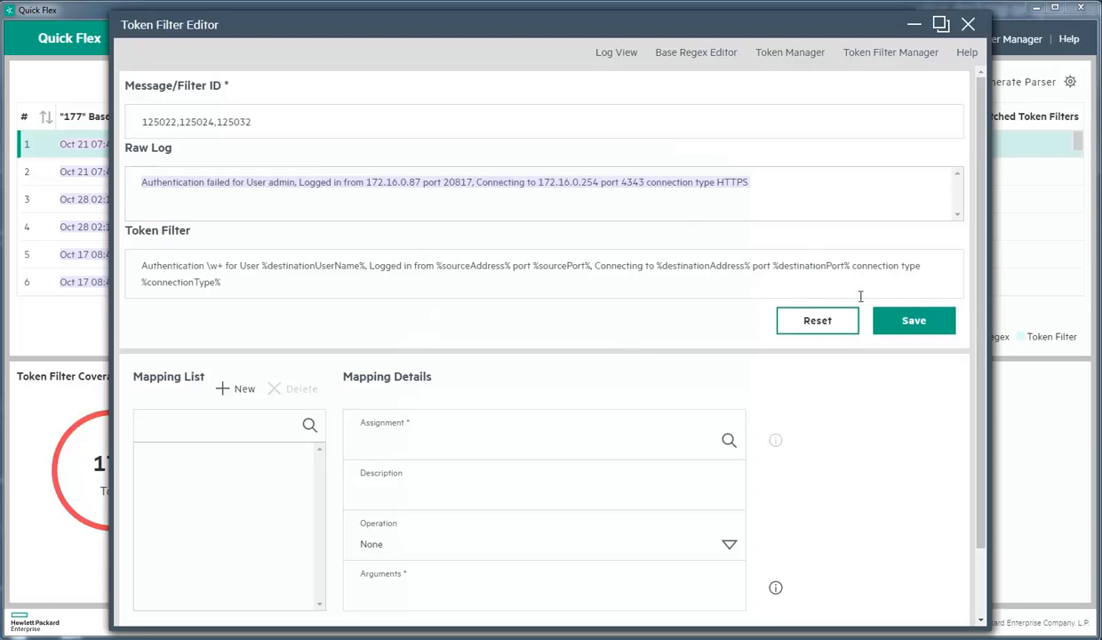
{"action": "left_click", "coordinate": [922, 321]}
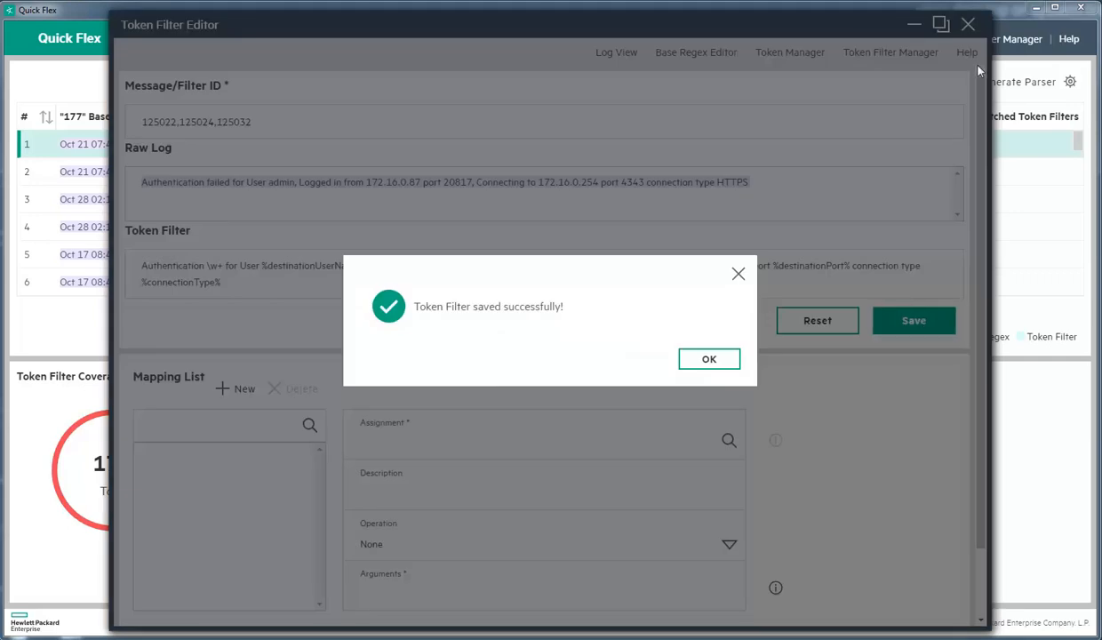
{"action": "left_click", "coordinate": [709, 358]}
{"action": "left_click", "coordinate": [968, 25]}
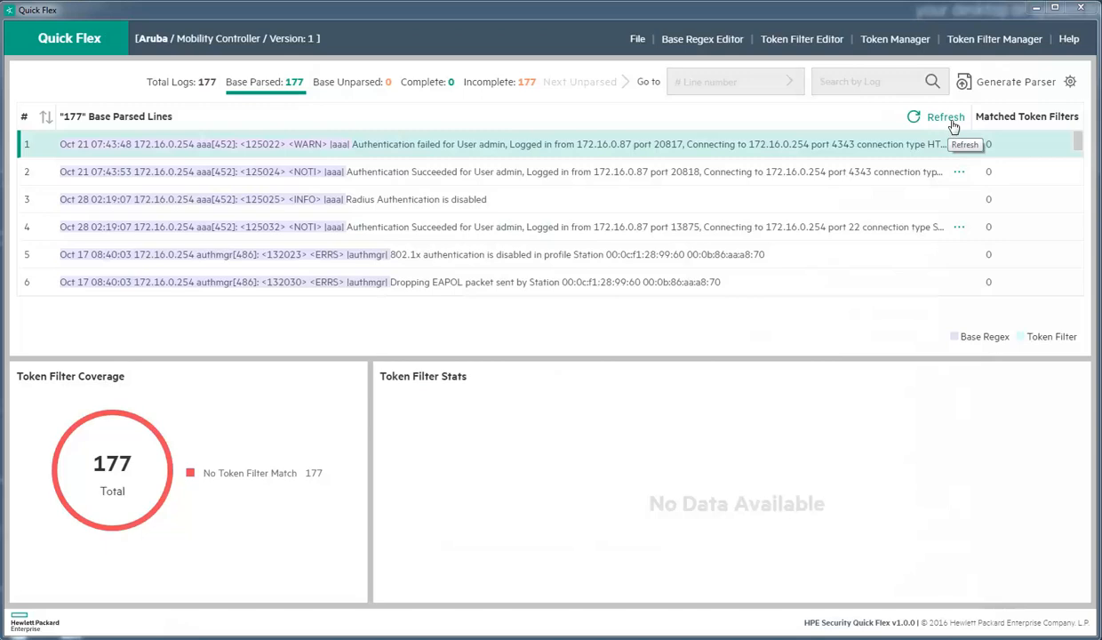
{"action": "left_click", "coordinate": [954, 126]}
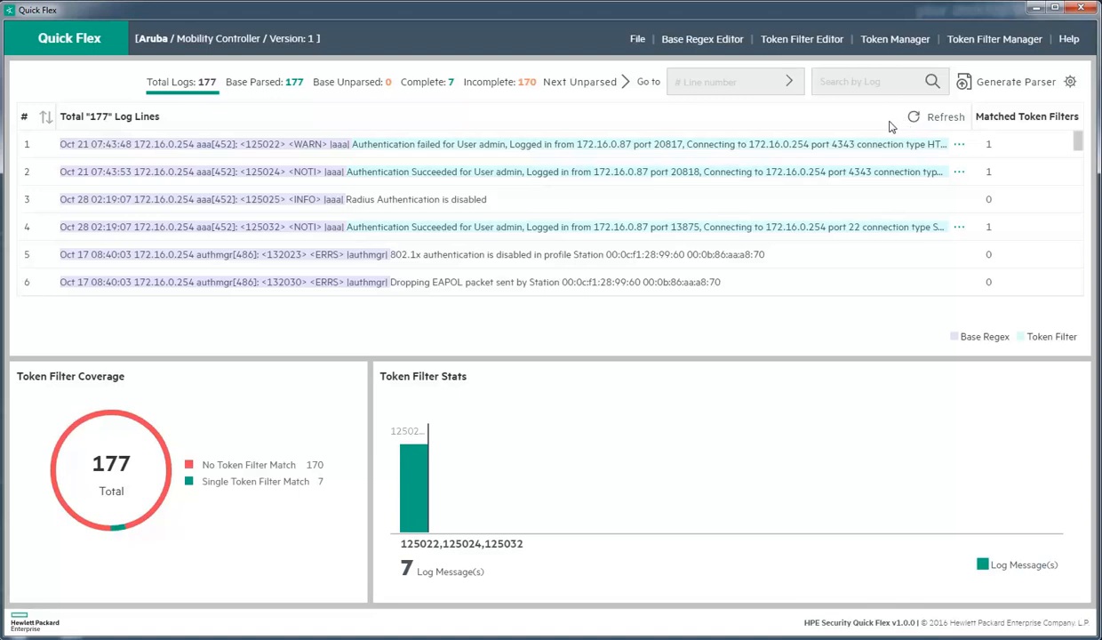
Step: Examine the token filter coverage chart and the completely parsed lines, and return to the total logs
{"action": "mouse_move", "coordinate": [142, 524]}
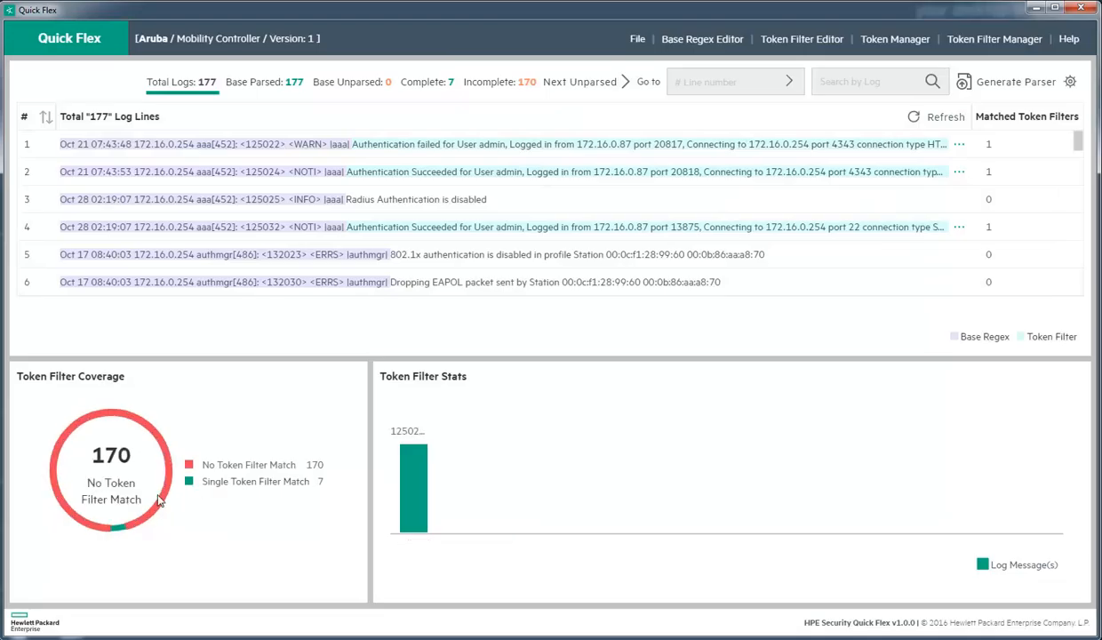
{"action": "left_click", "coordinate": [117, 526]}
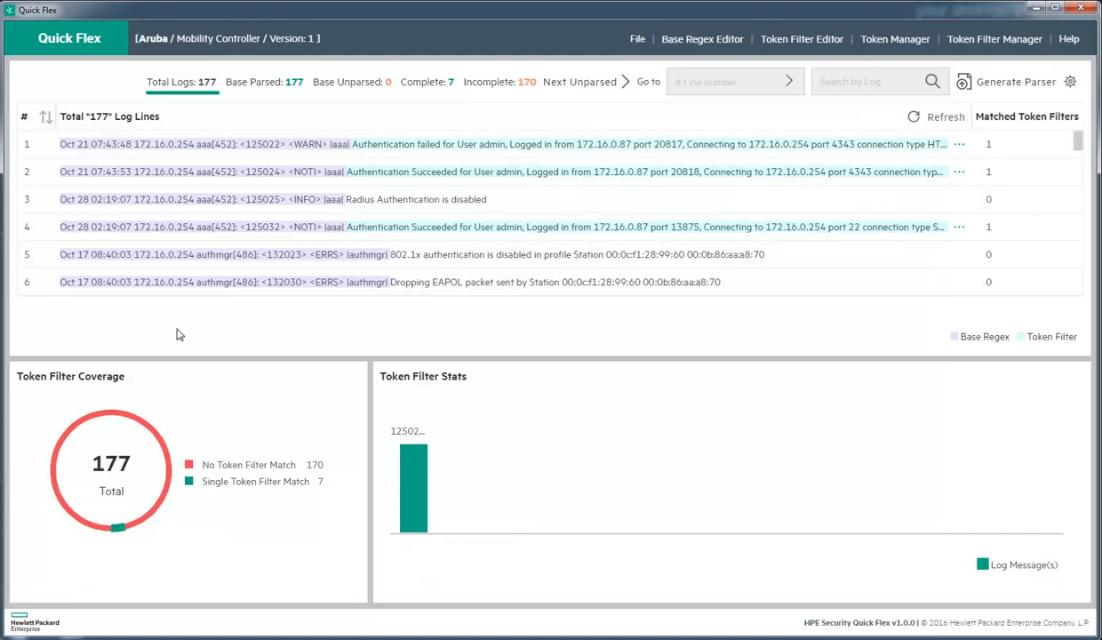
{"action": "left_click", "coordinate": [433, 85]}
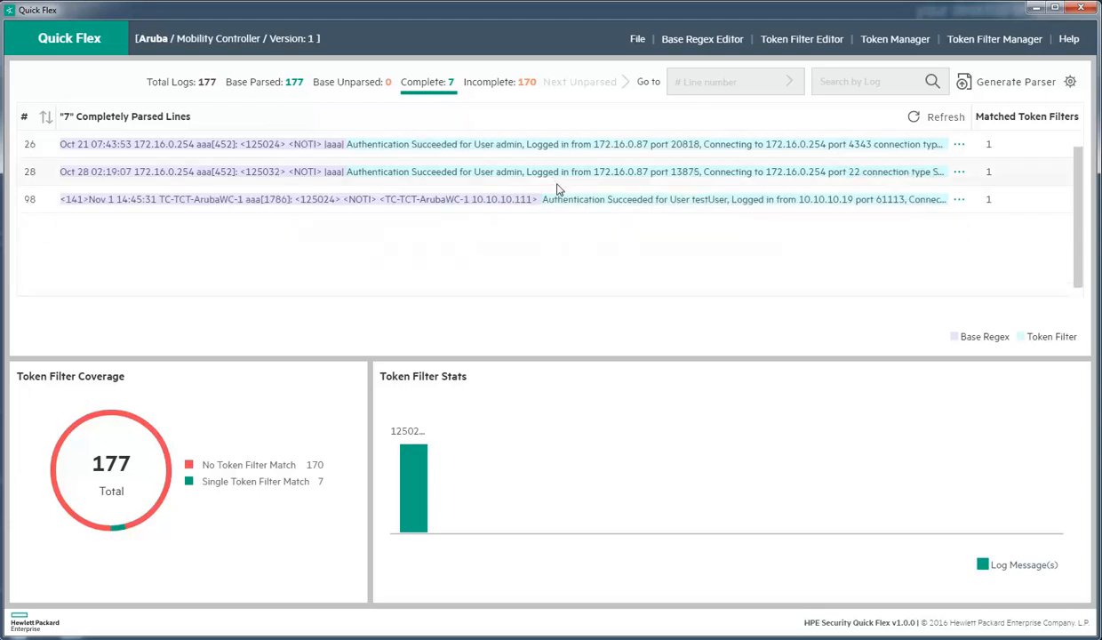
{"action": "left_click", "coordinate": [182, 82]}
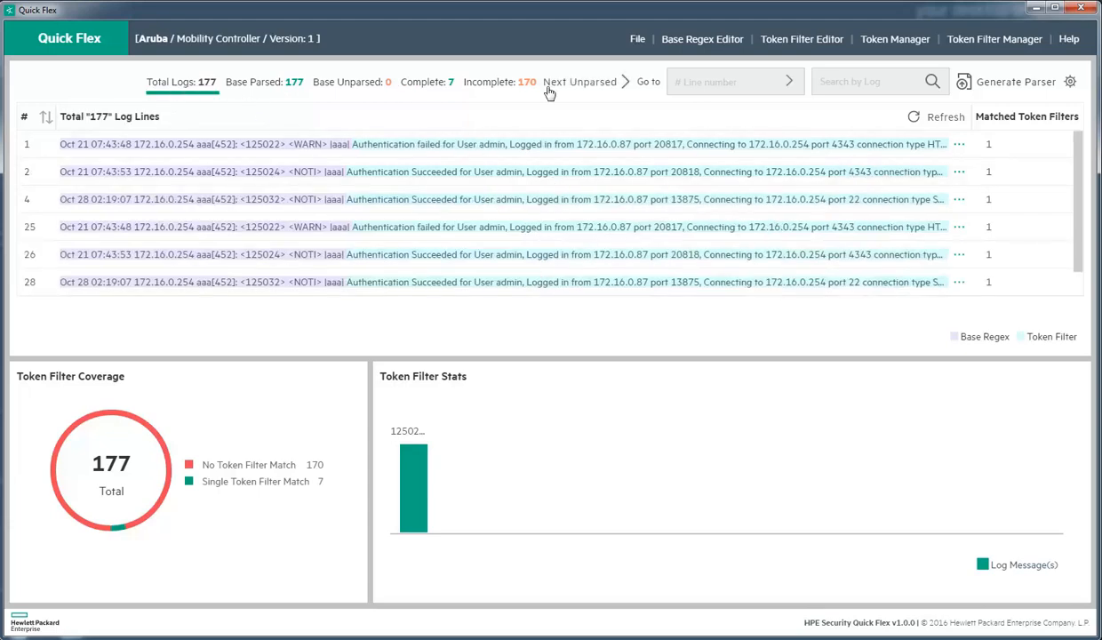
Step: Generate the parser file and examine its base regex and token definitions
{"action": "left_click", "coordinate": [1018, 82]}
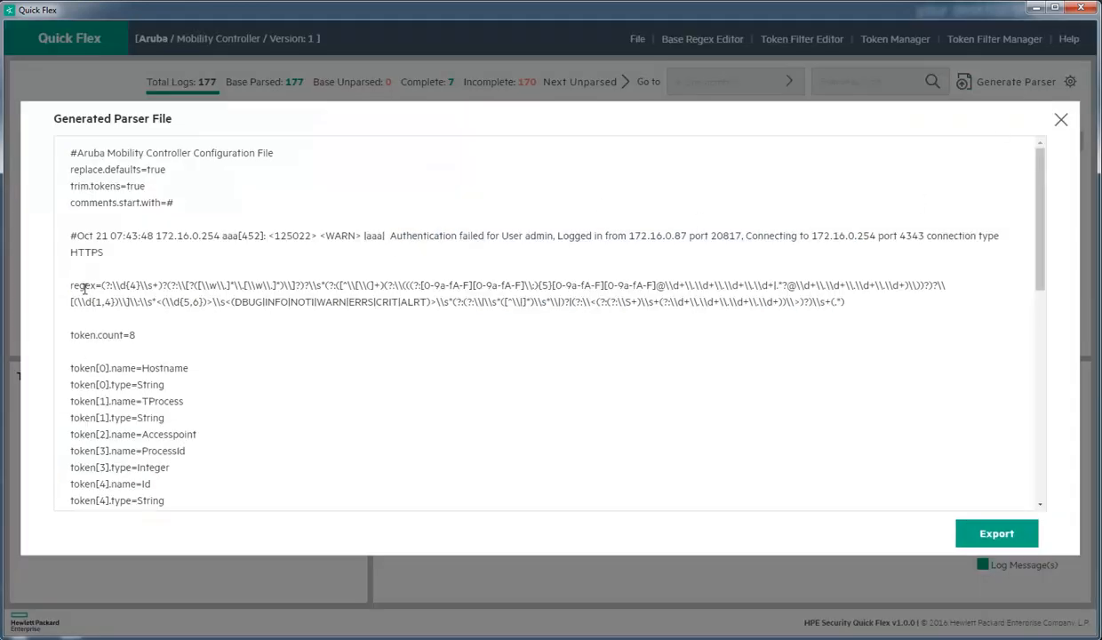
{"action": "left_click_drag", "start_coordinate": [84, 288], "coordinate": [160, 314]}
{"action": "scroll", "coordinate": [135, 242], "scroll_direction": "down", "scroll_amount": 3}
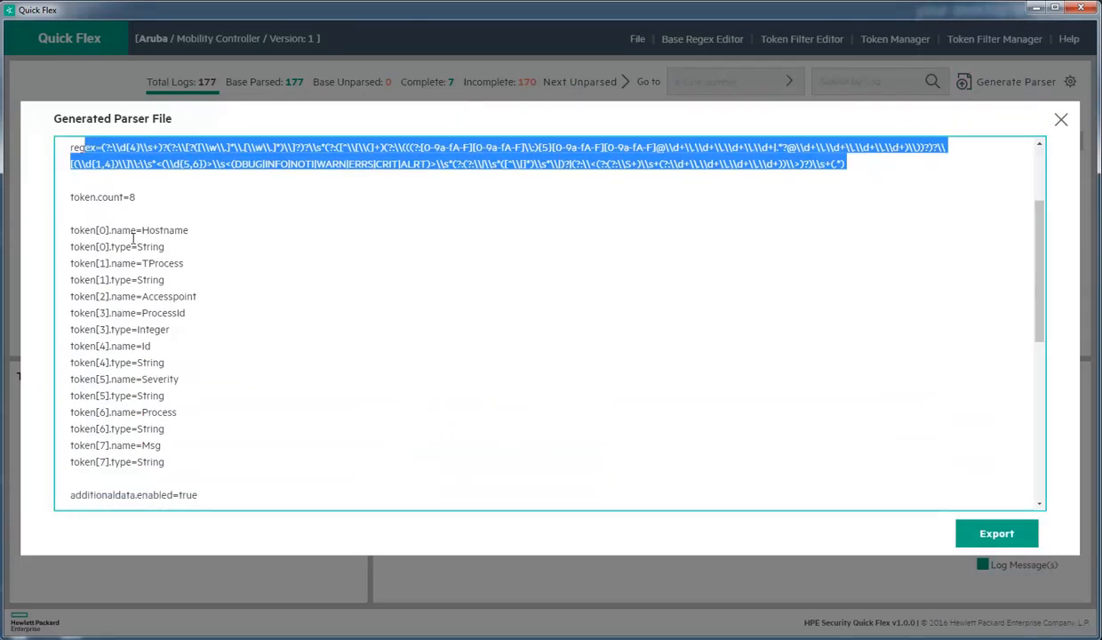
{"action": "left_click_drag", "start_coordinate": [114, 231], "coordinate": [171, 455]}
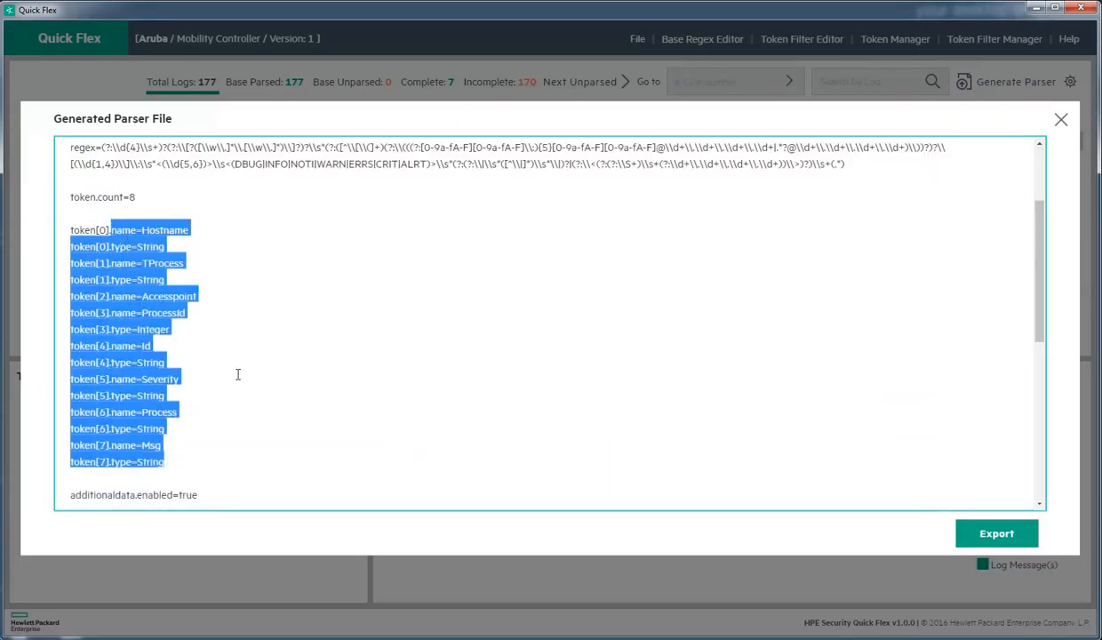
Step: Examine the event mappings and the submessage for 125022,125024,125032 in the generated parser file, and close it
{"action": "scroll", "coordinate": [239, 374], "scroll_direction": "down", "scroll_amount": 4}
{"action": "scroll", "coordinate": [239, 296], "scroll_direction": "down", "scroll_amount": 3}
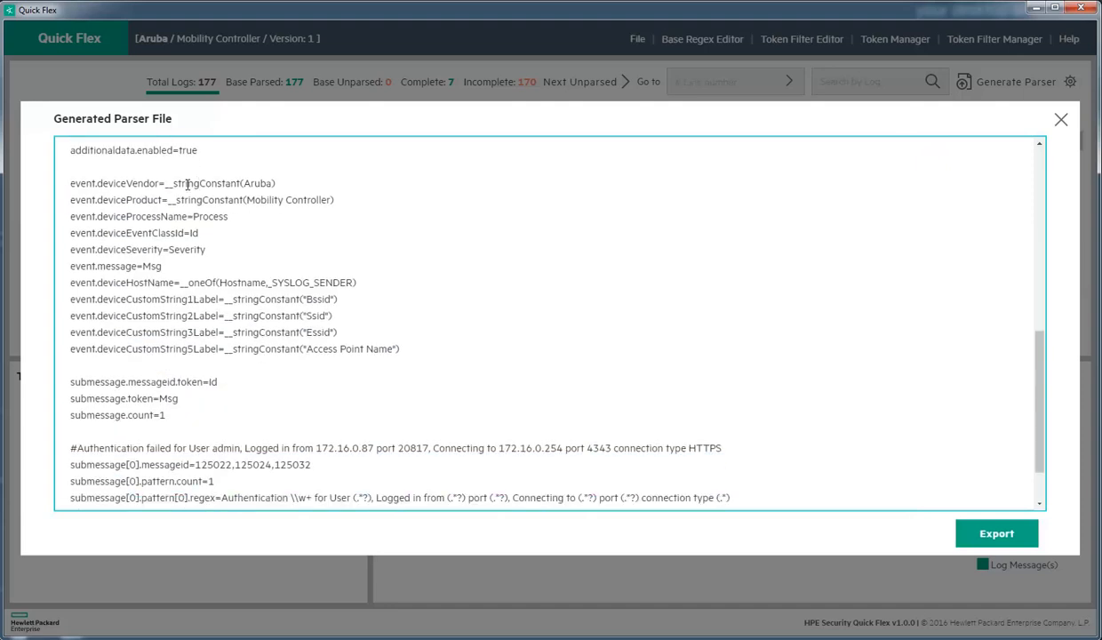
{"action": "scroll", "coordinate": [261, 319], "scroll_direction": "down", "scroll_amount": 2}
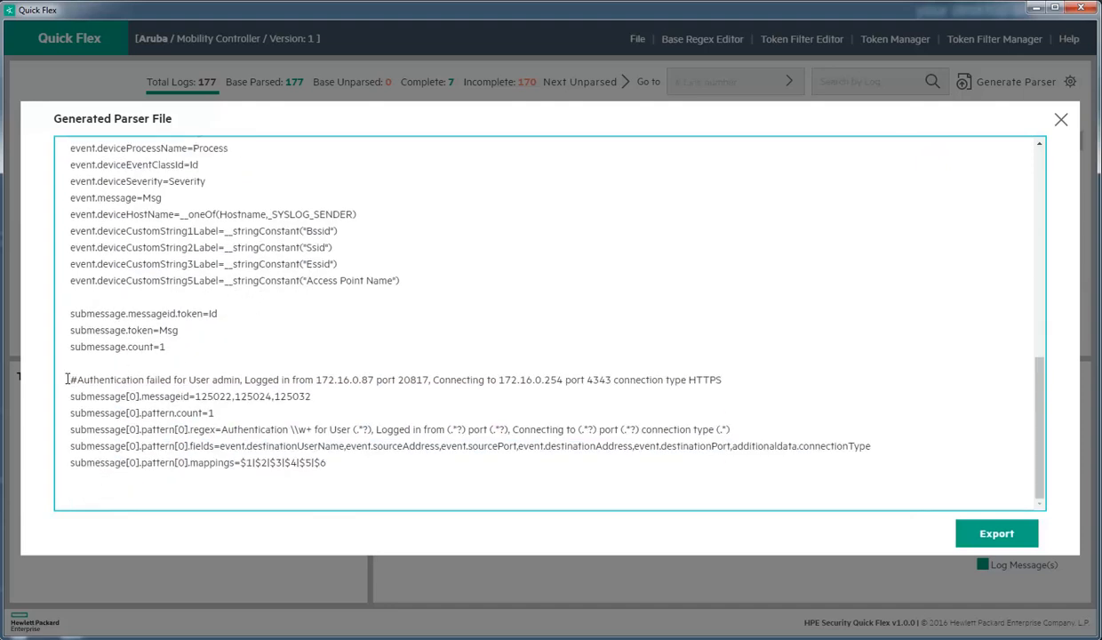
{"action": "left_click_drag", "start_coordinate": [67, 379], "coordinate": [419, 466]}
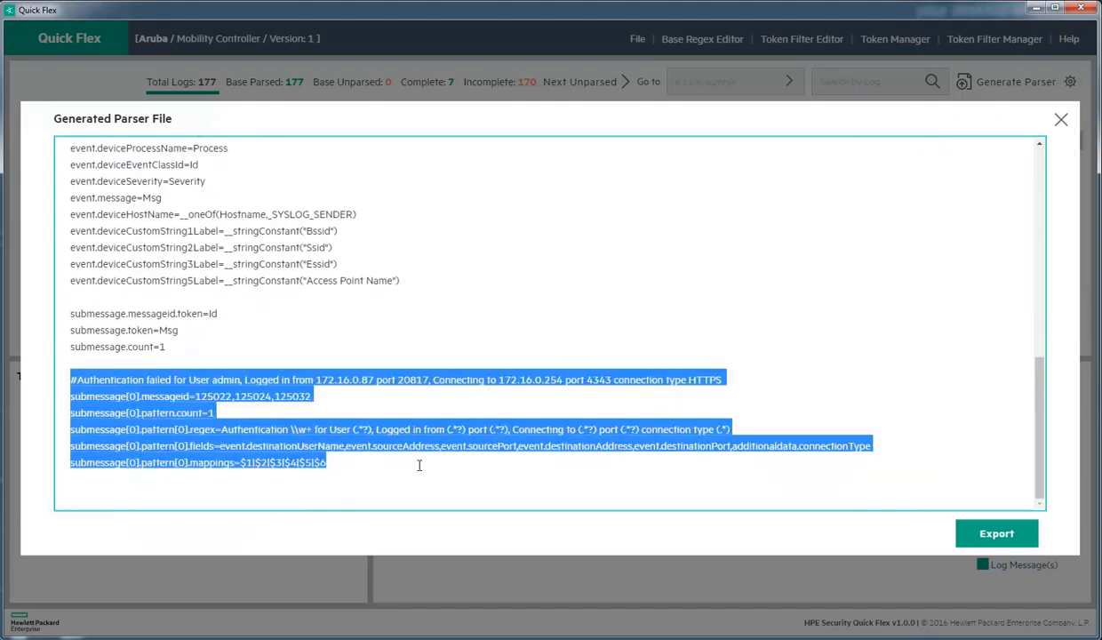
{"action": "left_click", "coordinate": [346, 463]}
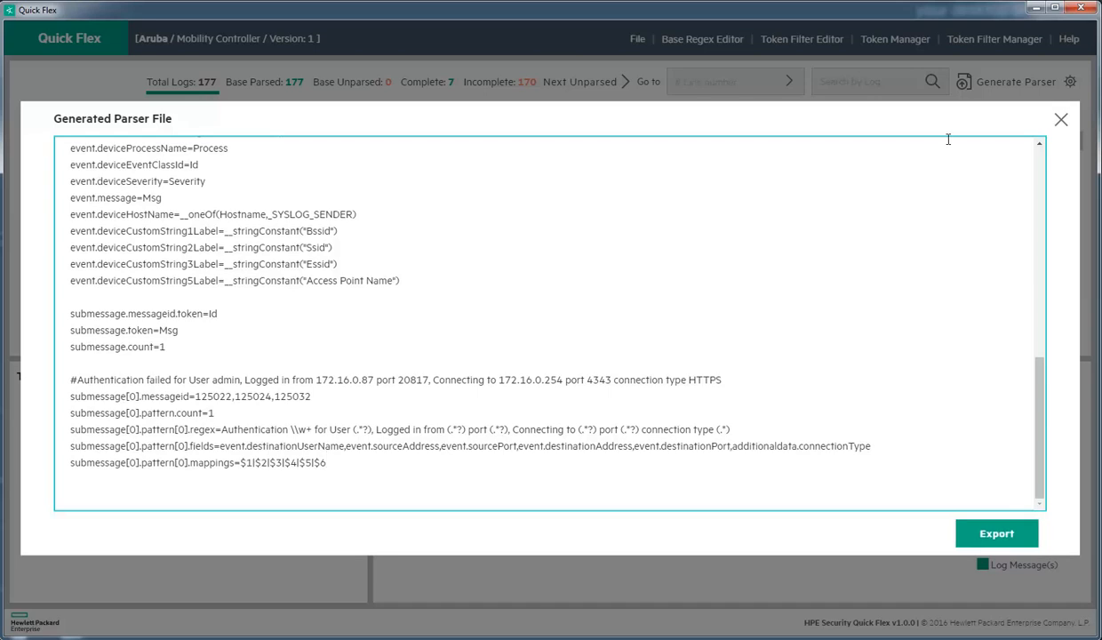
{"action": "left_click", "coordinate": [1062, 120]}
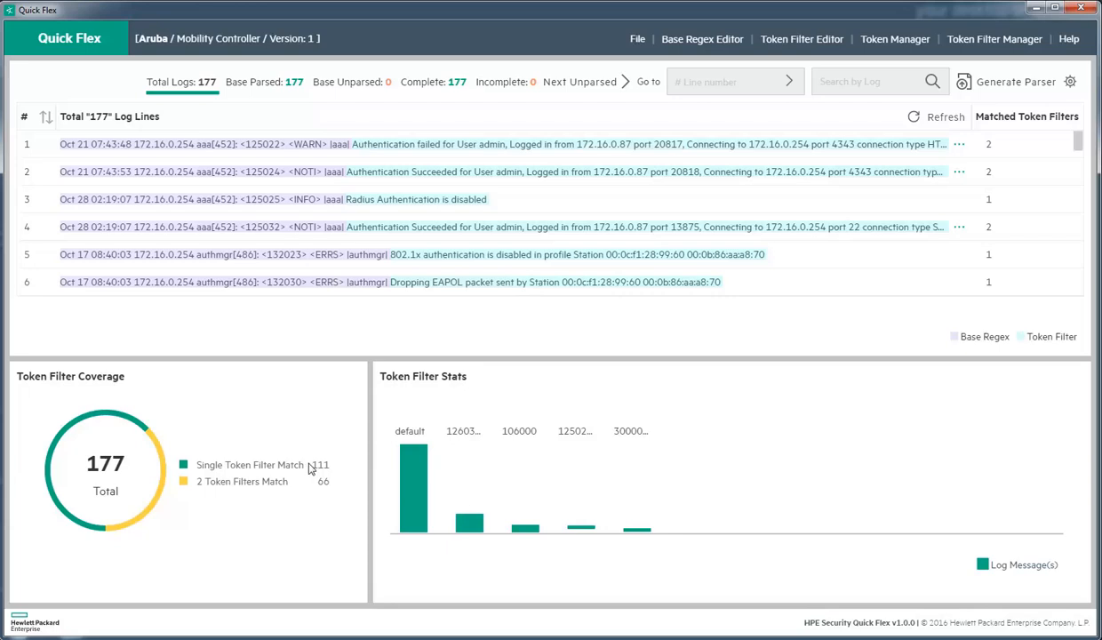
Step: Examine the single token filter match share in Token Filter Coverage and the message counts per filter in Token Filter Stats
{"action": "mouse_move", "coordinate": [238, 478]}
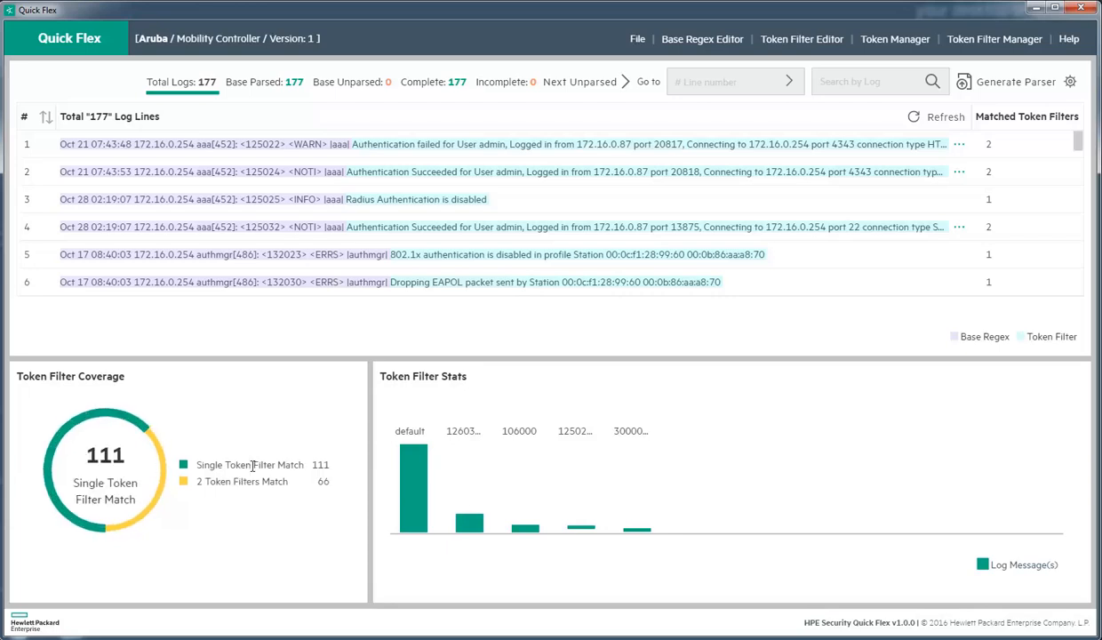
{"action": "mouse_move", "coordinate": [407, 469]}
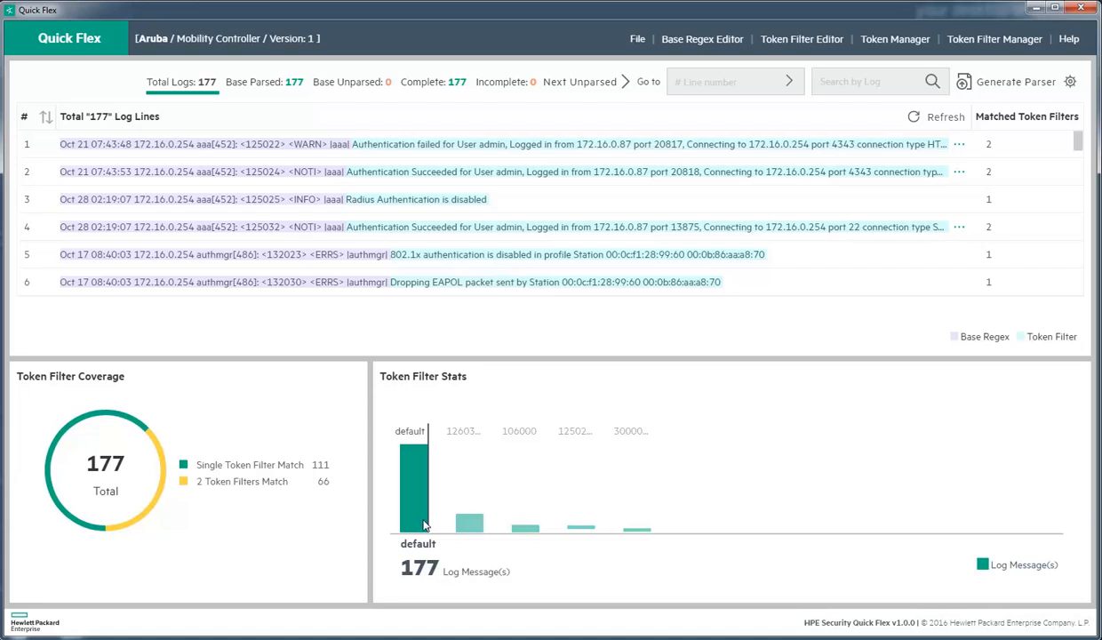
{"action": "mouse_move", "coordinate": [462, 520]}
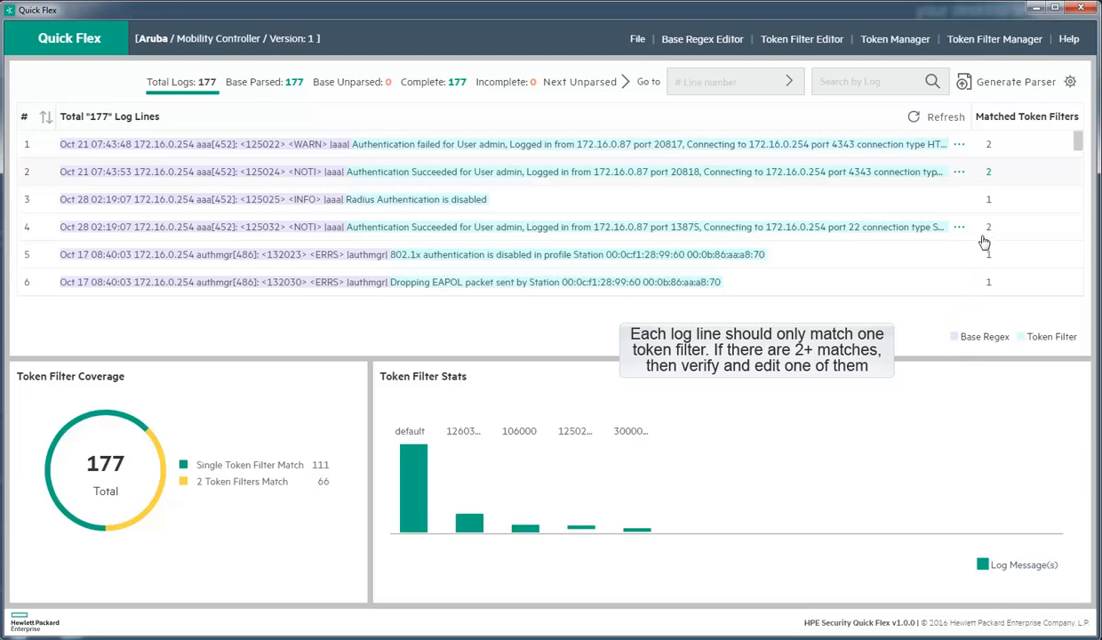
Step: Examine the token filter match detail of log line 2 and its 125022,125024,125032 filter in the Token Filter Editor, and close both
{"action": "left_click", "coordinate": [959, 171]}
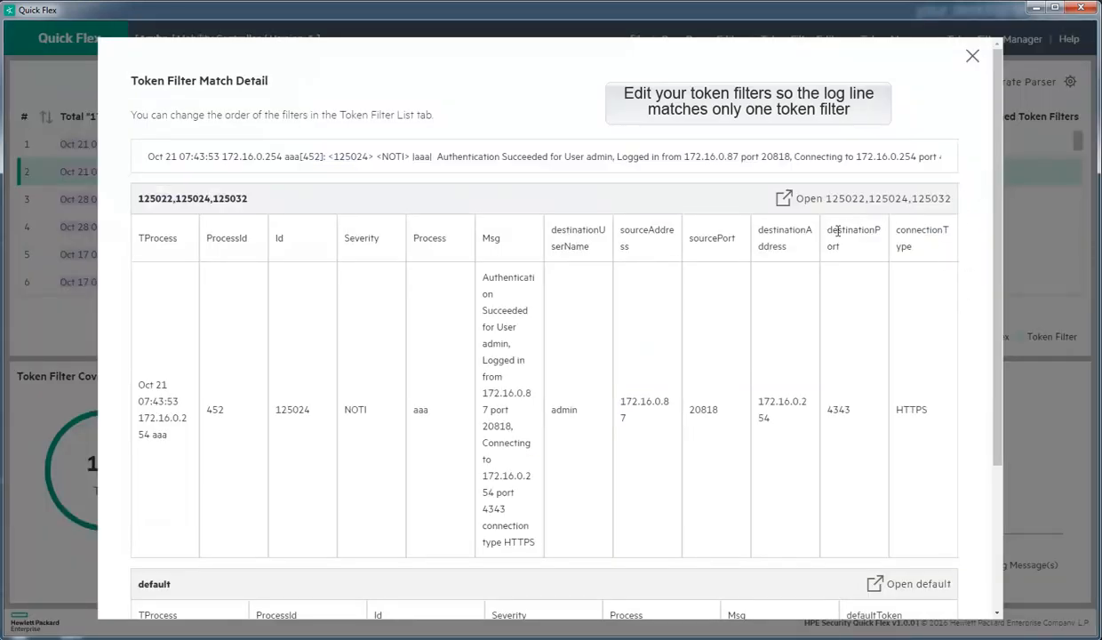
{"action": "scroll", "coordinate": [921, 313], "scroll_direction": "down", "scroll_amount": 3}
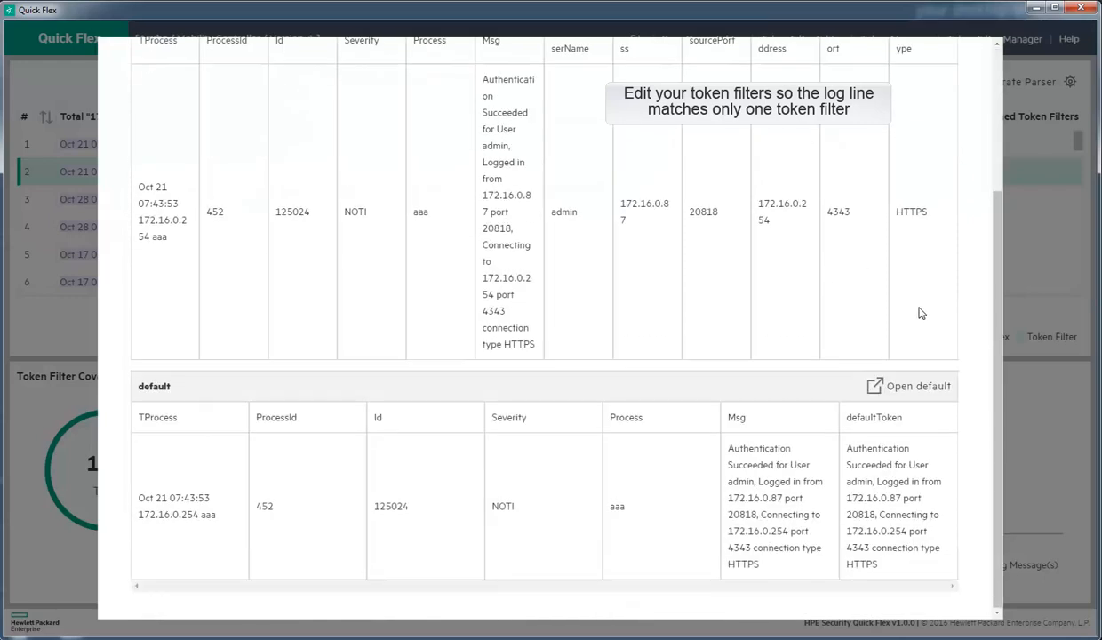
{"action": "scroll", "coordinate": [945, 364], "scroll_direction": "up", "scroll_amount": 3}
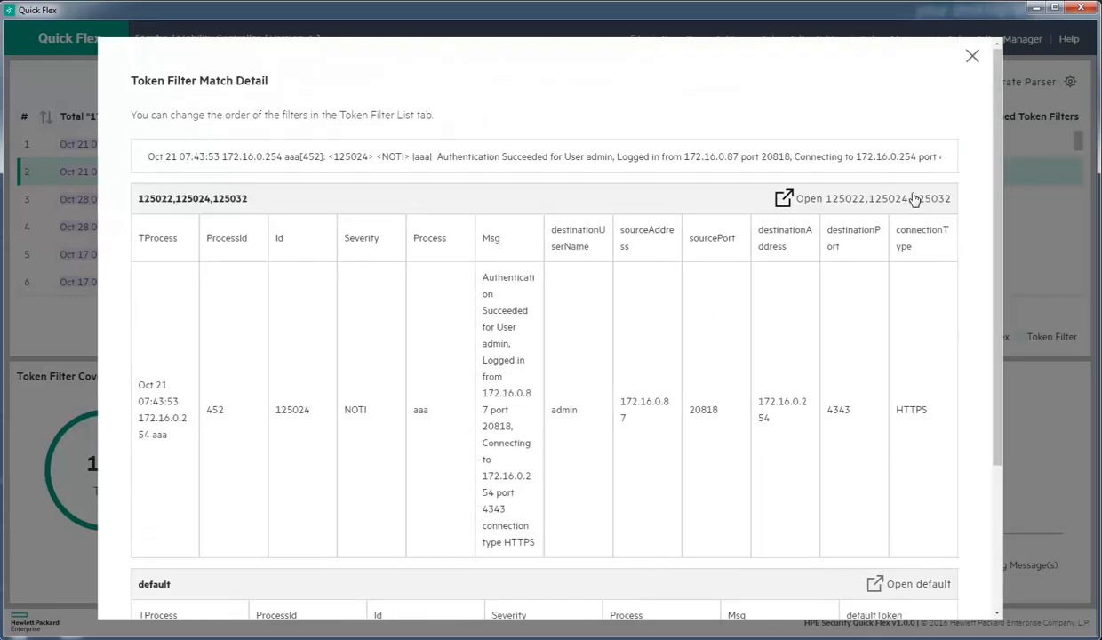
{"action": "left_click", "coordinate": [885, 196]}
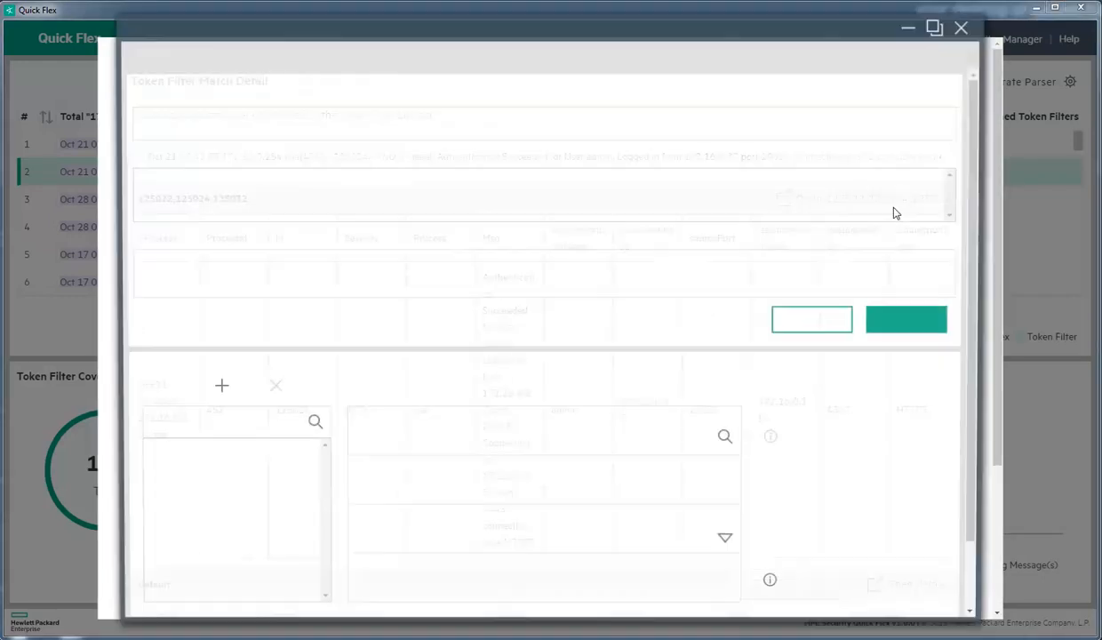
{"action": "left_click", "coordinate": [968, 25]}
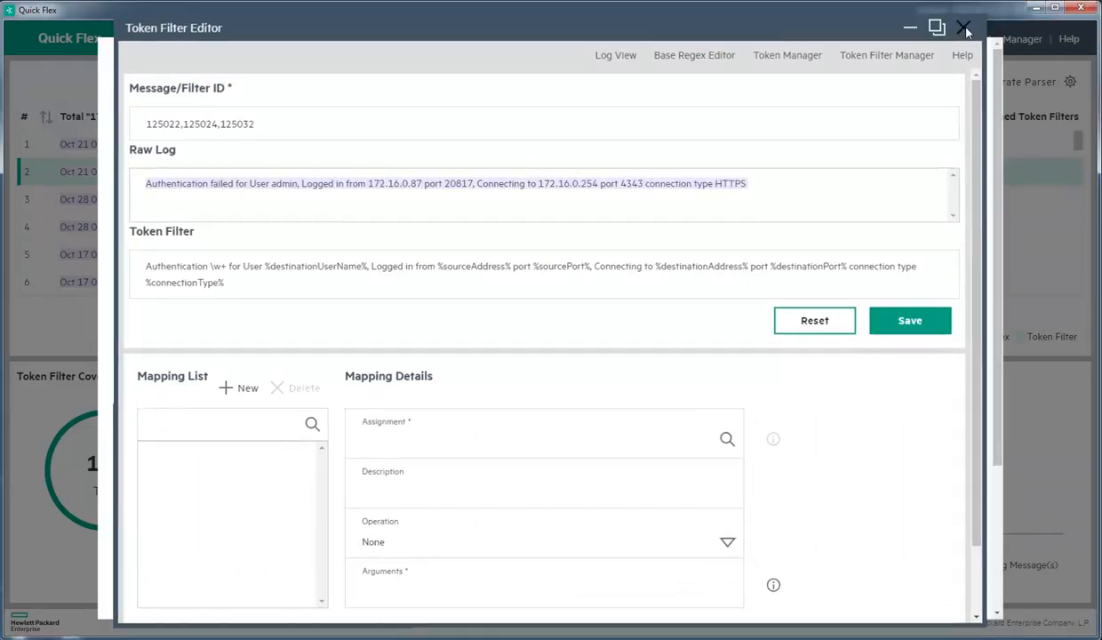
{"action": "left_click", "coordinate": [972, 57]}
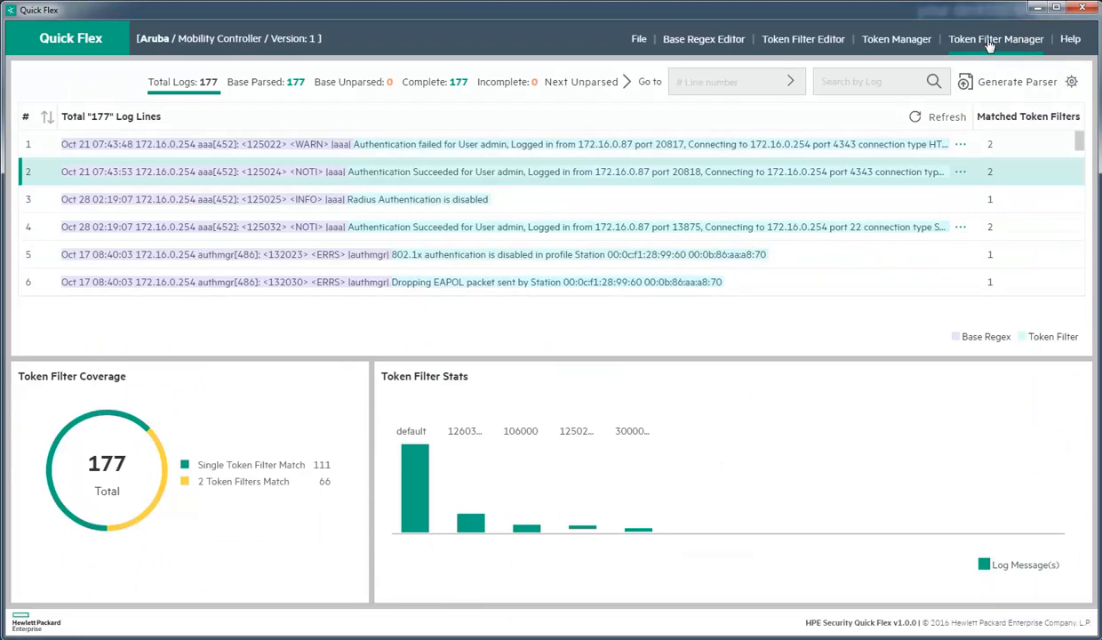
Step: Display the match results for the Base and 106000 token filters in the Token Filter Manager, and widen its window
{"action": "left_click", "coordinate": [990, 41]}
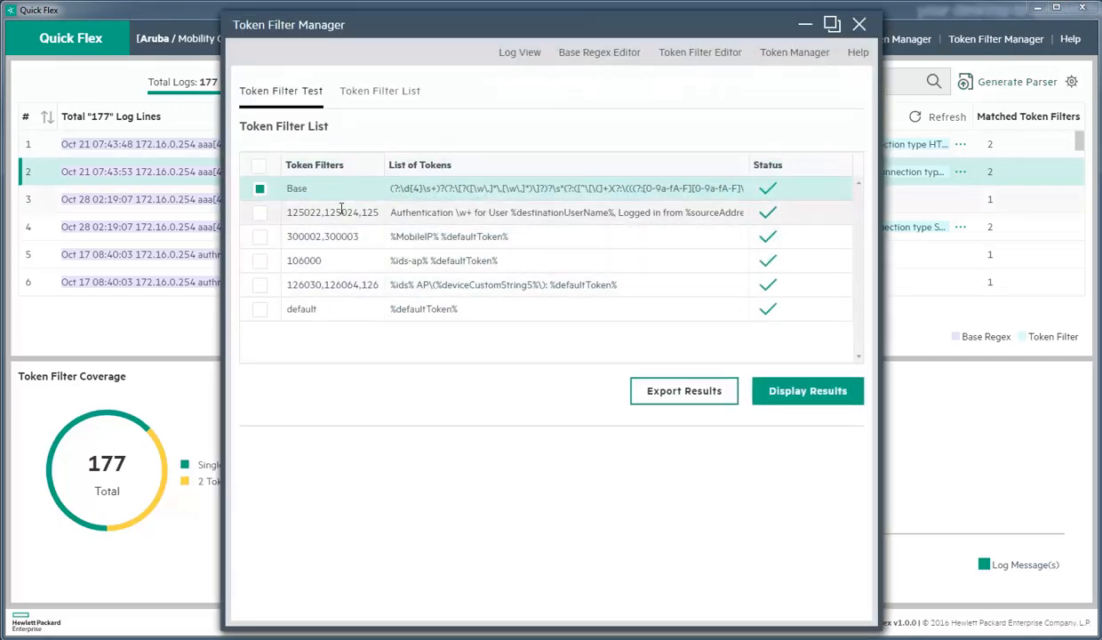
{"action": "left_click", "coordinate": [259, 265]}
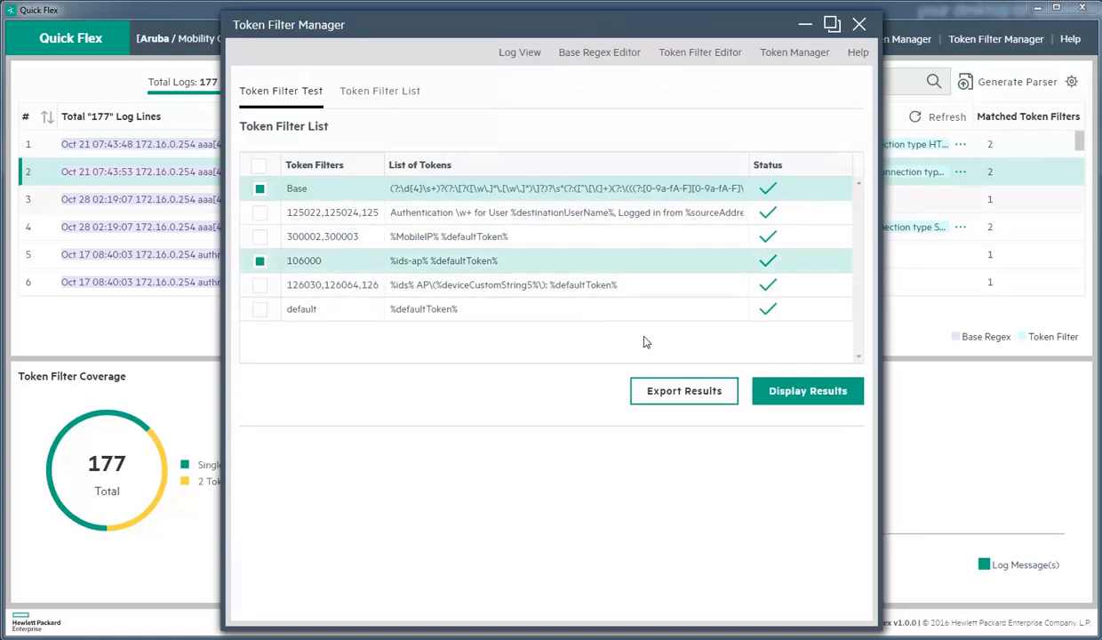
{"action": "left_click", "coordinate": [807, 389]}
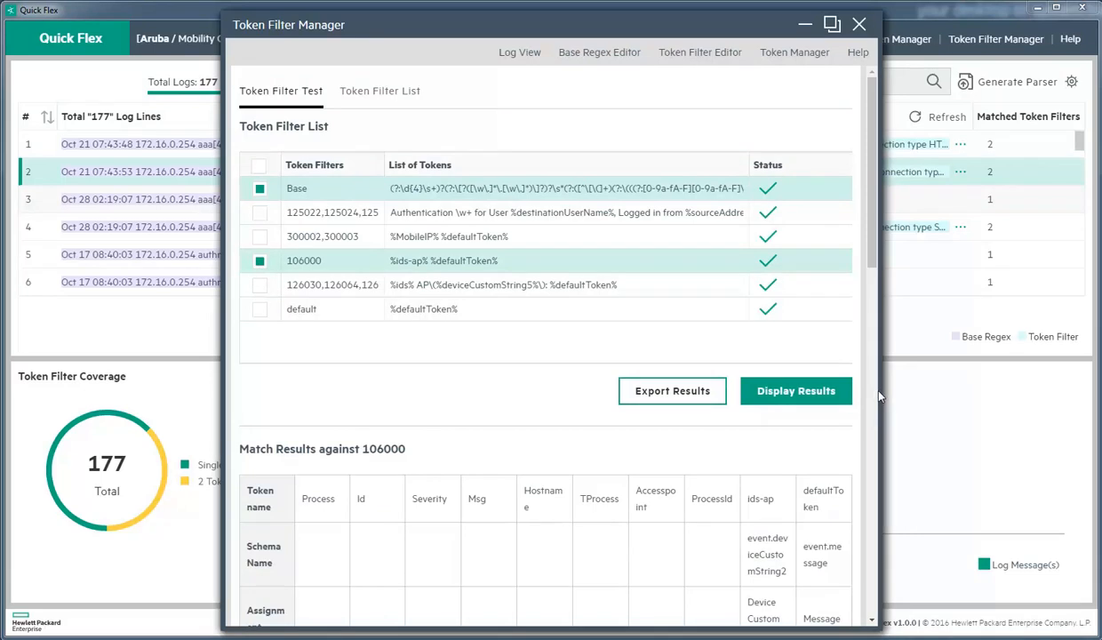
{"action": "left_click_drag", "start_coordinate": [878, 390], "coordinate": [1038, 366]}
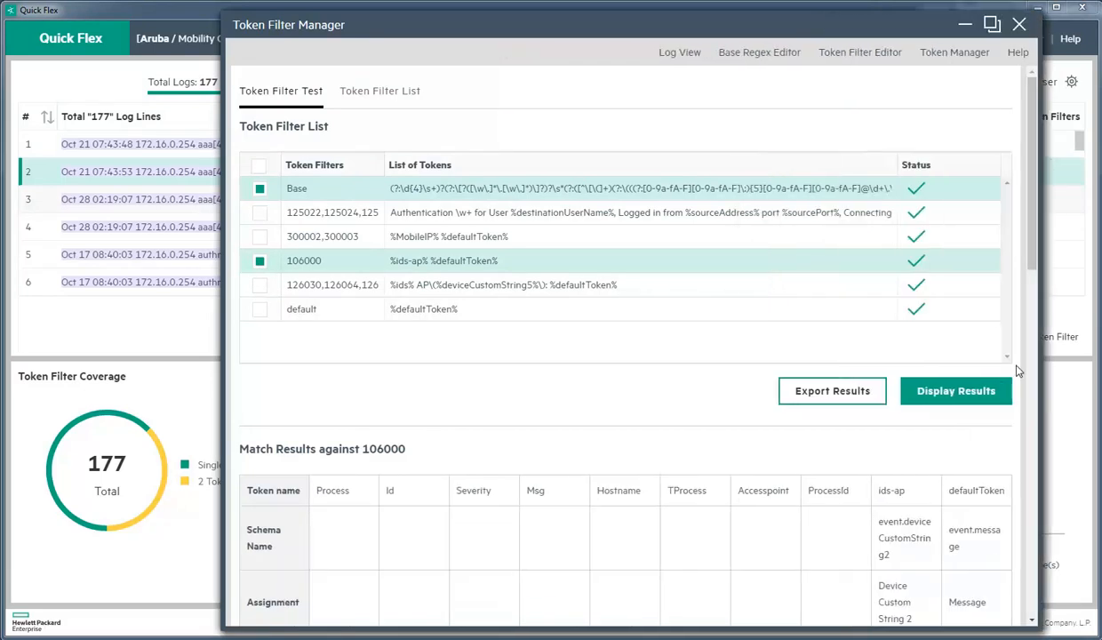
Step: Examine the log lines matched by filter 106000, view line 167 in the Token Filter Editor, and close the editor
{"action": "scroll", "coordinate": [1025, 366], "scroll_direction": "down", "scroll_amount": 5}
{"action": "scroll", "coordinate": [1025, 366], "scroll_direction": "down", "scroll_amount": 5}
{"action": "scroll", "coordinate": [593, 292], "scroll_direction": "down", "scroll_amount": 6}
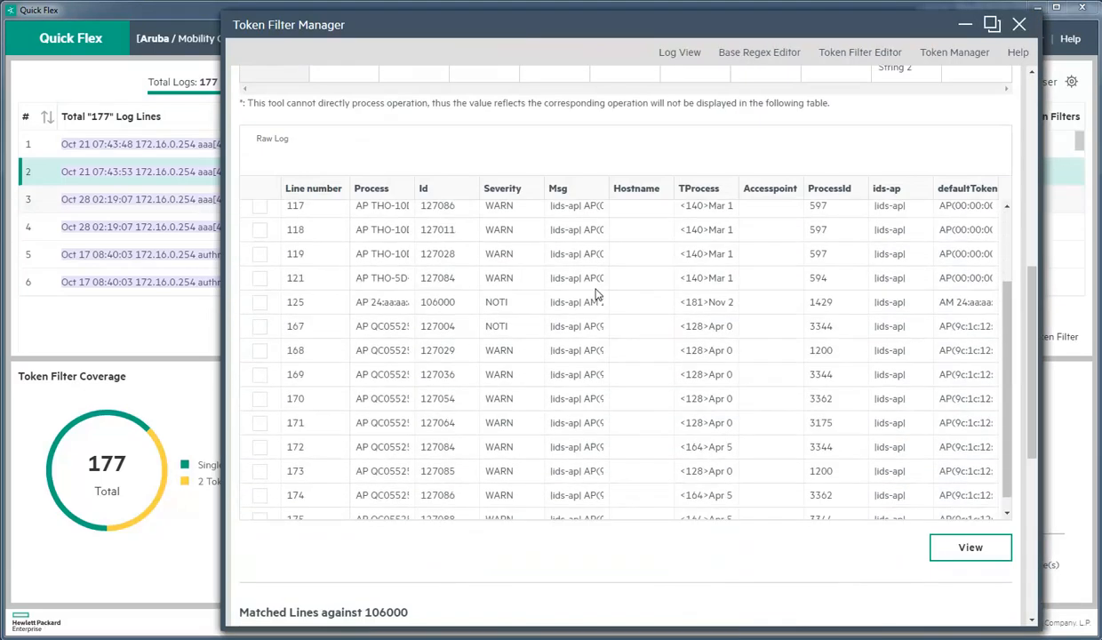
{"action": "scroll", "coordinate": [266, 608], "scroll_direction": "up", "scroll_amount": 3}
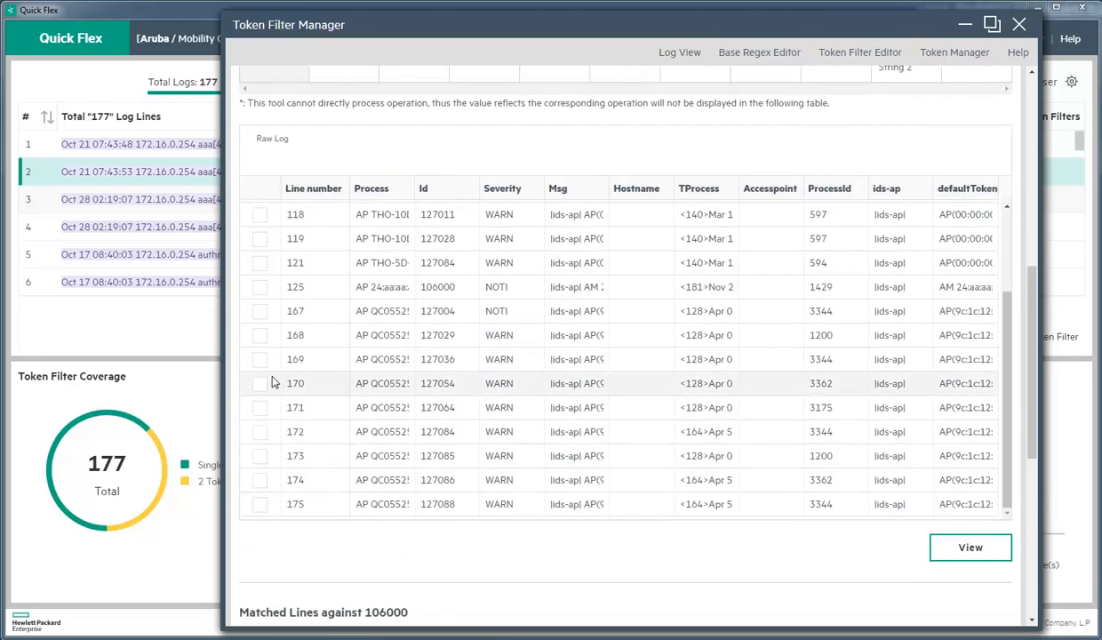
{"action": "left_click", "coordinate": [260, 317]}
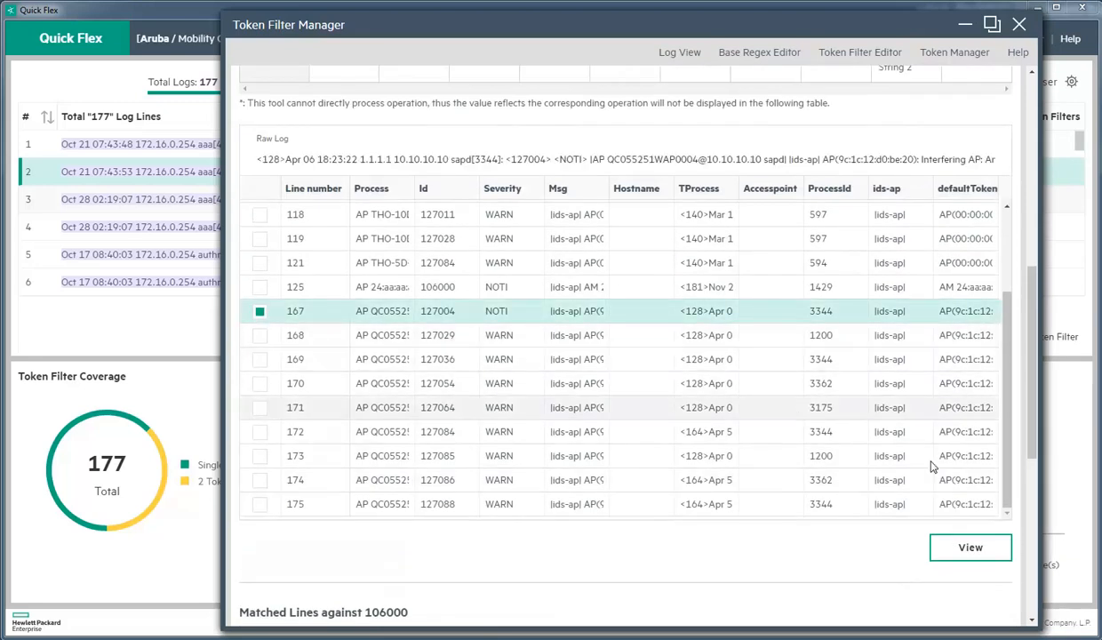
{"action": "left_click", "coordinate": [989, 555]}
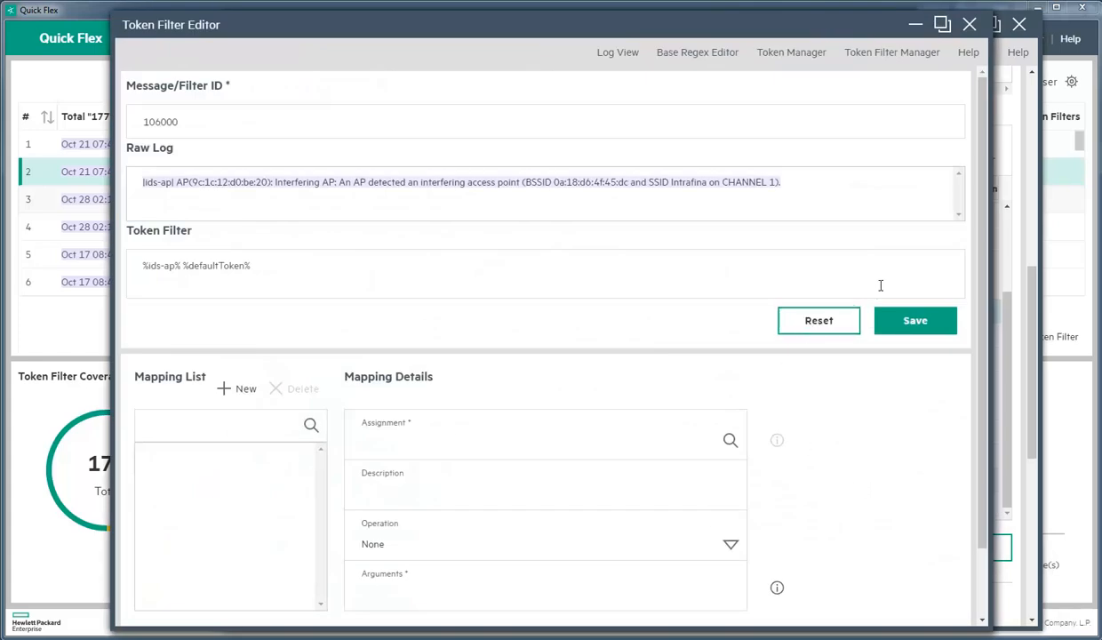
{"action": "left_click", "coordinate": [970, 29]}
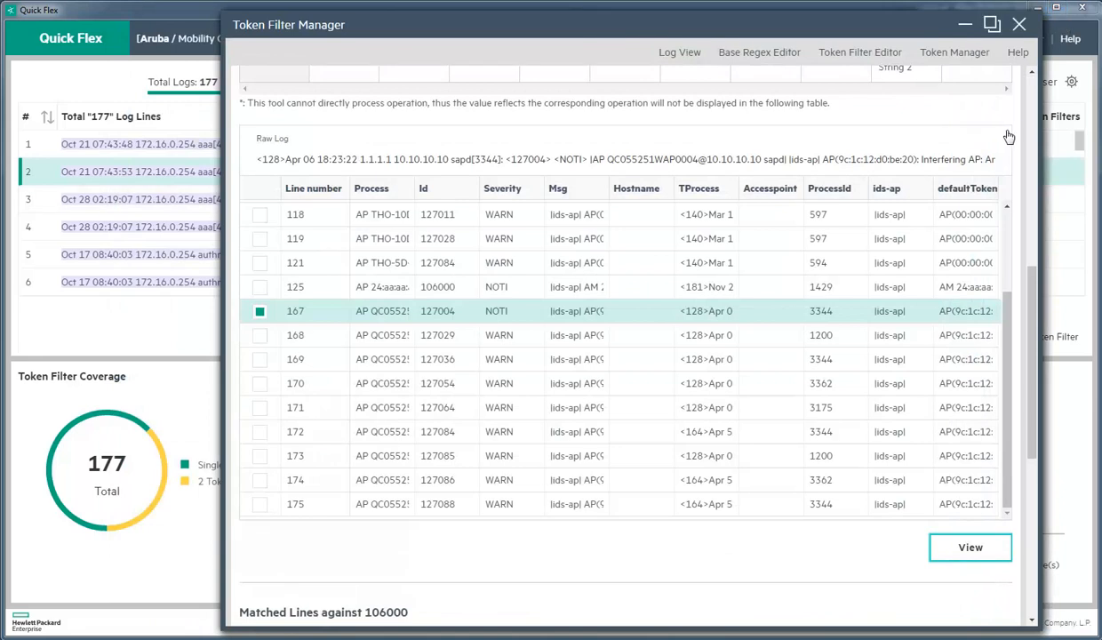
Step: In the token filter list, disable filter 125022,125024,125032, move it one place down, re-enable it, and close the manager
{"action": "scroll", "coordinate": [974, 142], "scroll_direction": "up", "scroll_amount": 10}
{"action": "left_click", "coordinate": [382, 93]}
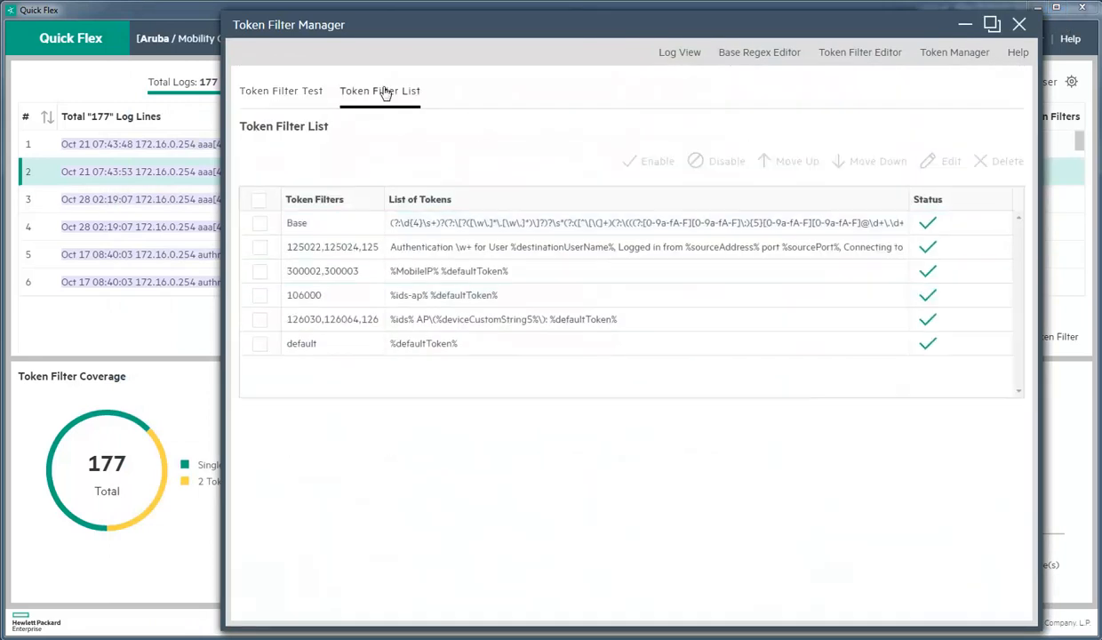
{"action": "left_click", "coordinate": [258, 255]}
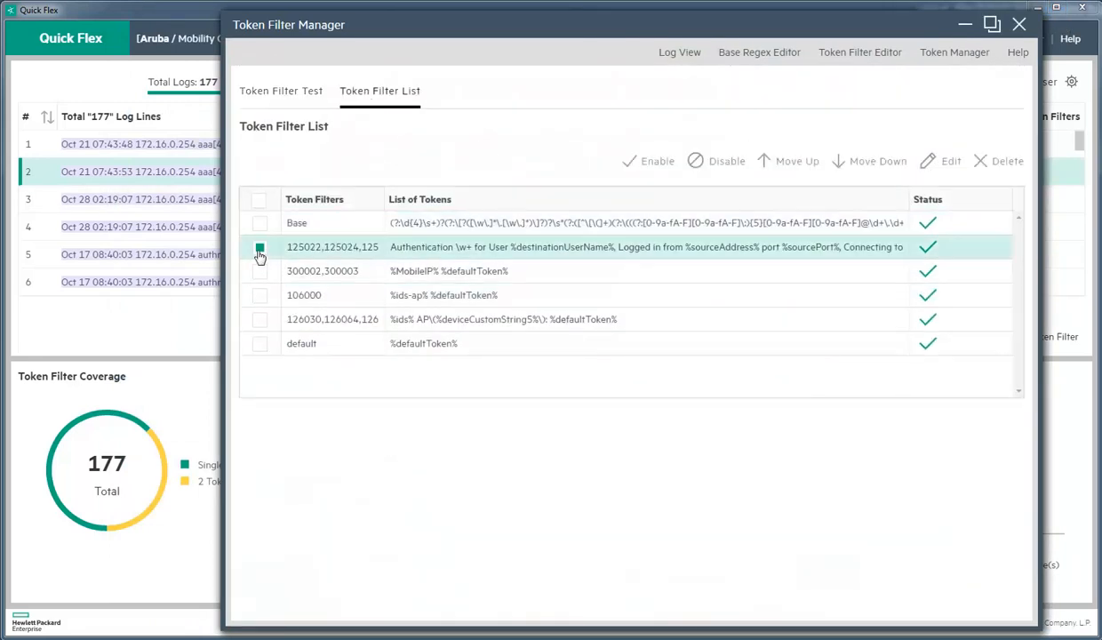
{"action": "left_click", "coordinate": [723, 164]}
{"action": "left_click", "coordinate": [870, 168]}
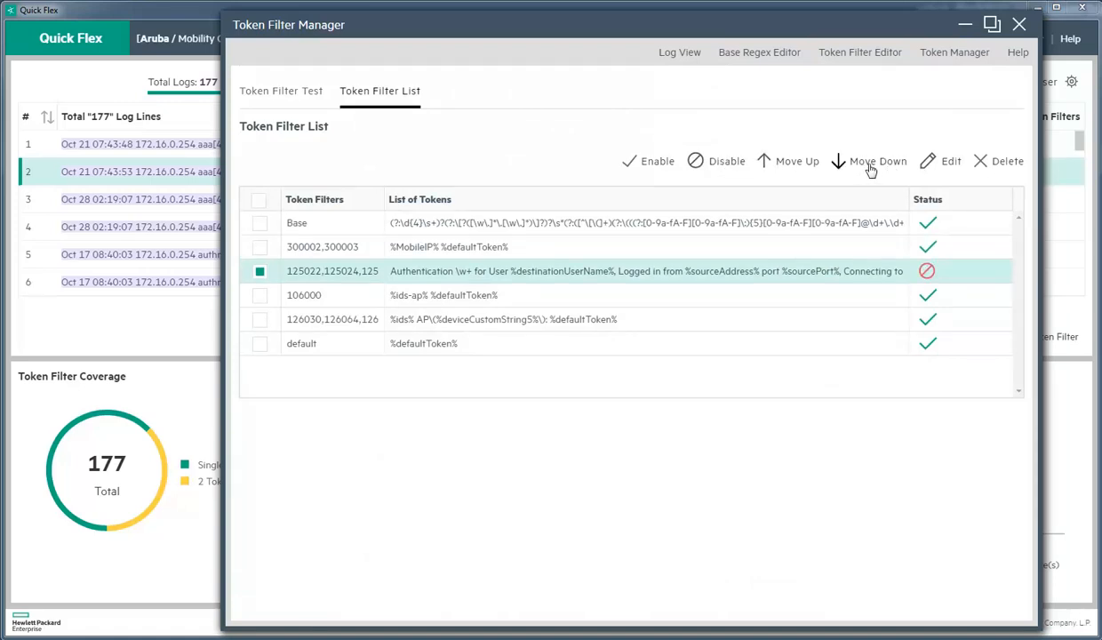
{"action": "left_click", "coordinate": [658, 165]}
{"action": "left_click", "coordinate": [1019, 24]}
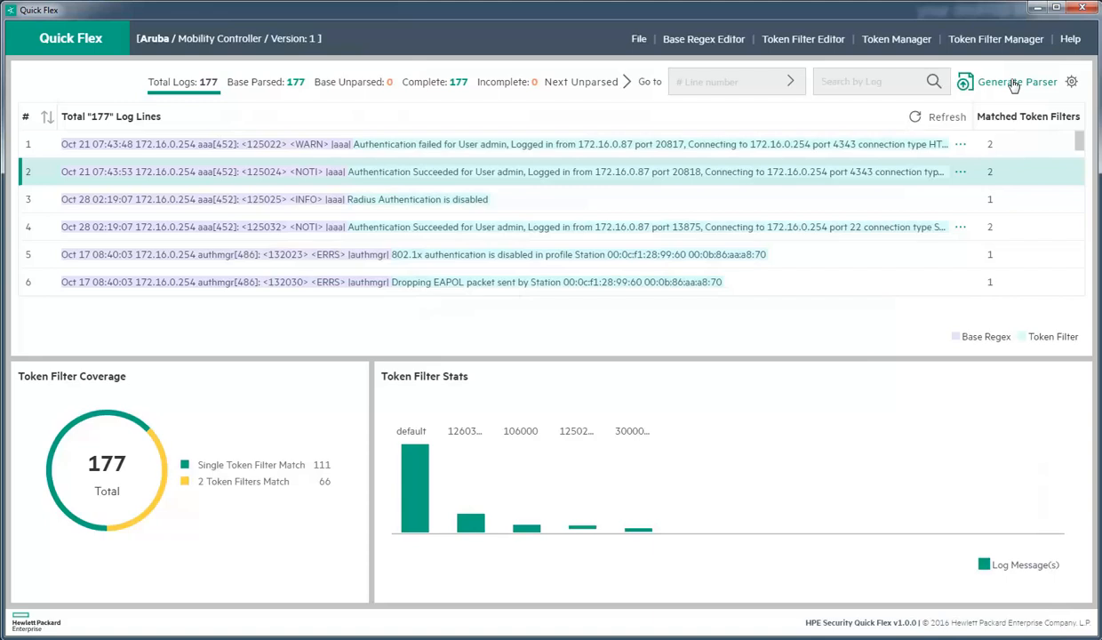
Step: Generate the parser file and examine its event mappings and submessages through to the end
{"action": "left_click", "coordinate": [1014, 82]}
{"action": "scroll", "coordinate": [648, 292], "scroll_direction": "down", "scroll_amount": 5}
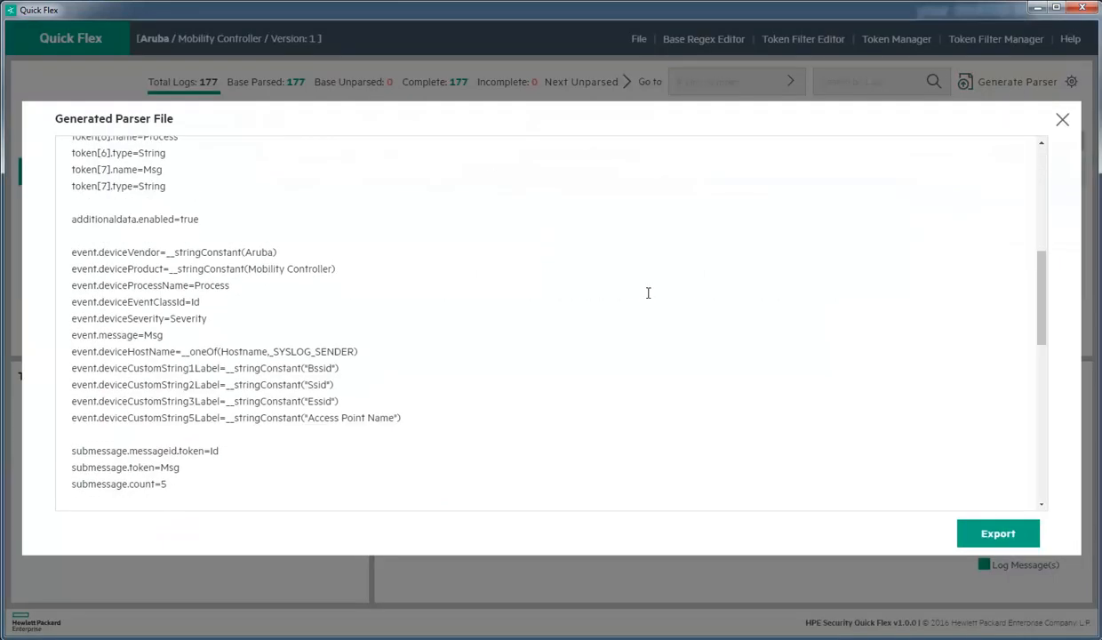
{"action": "scroll", "coordinate": [648, 291], "scroll_direction": "down", "scroll_amount": 10}
Step: Export the generated parser as a properties file to the Quick Flex Projects folder
{"action": "left_click", "coordinate": [1003, 534]}
{"action": "left_click", "coordinate": [414, 394]}
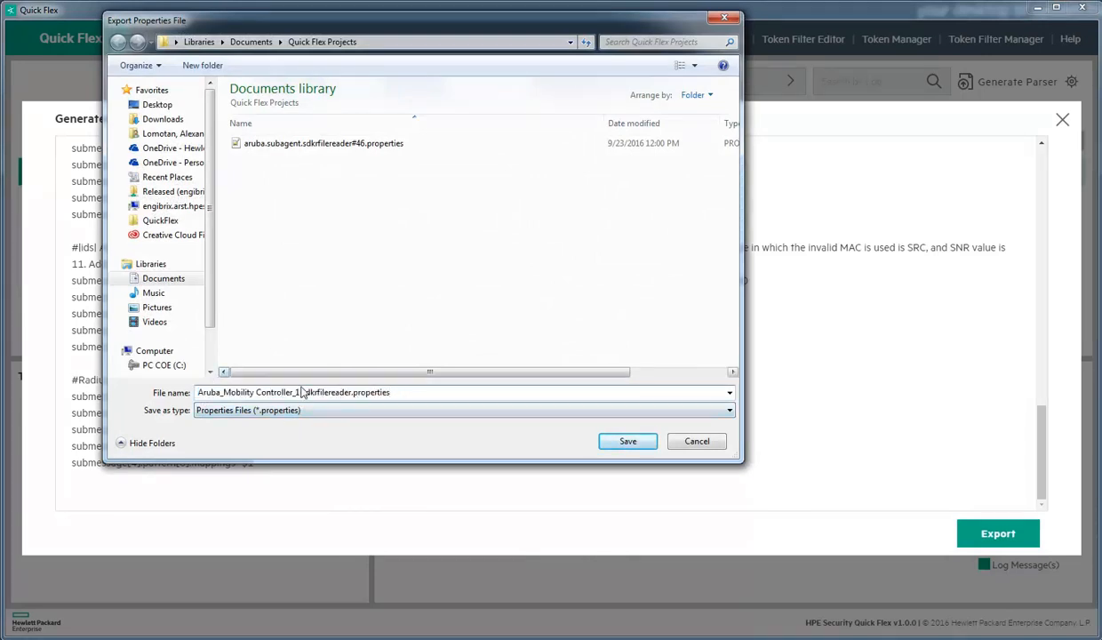
{"action": "left_click", "coordinate": [633, 443]}
{"action": "left_click", "coordinate": [703, 365]}
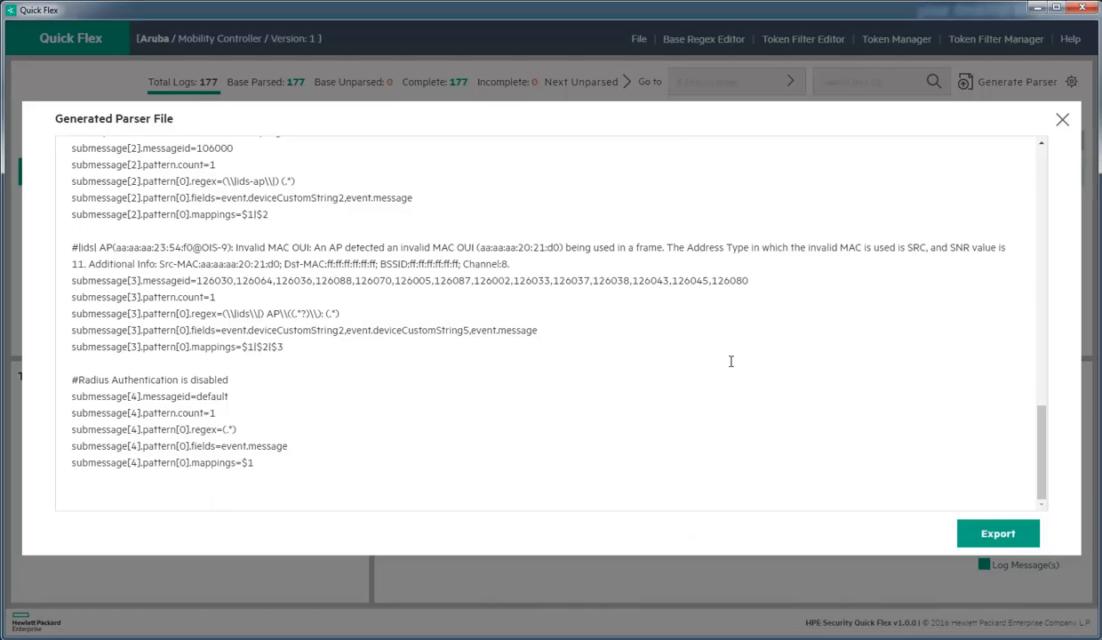